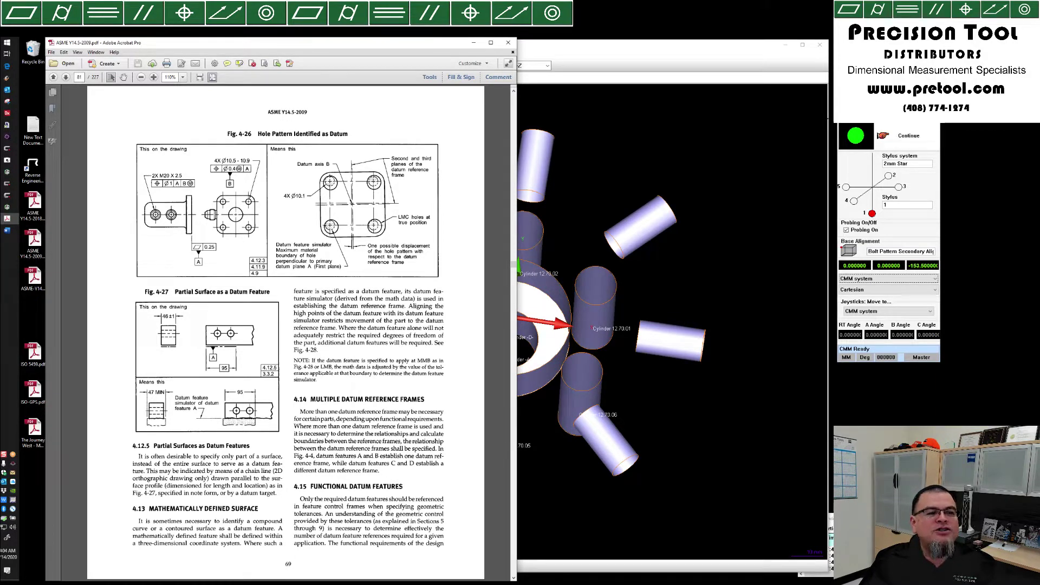
- Highlight the 2009 edition year in the ASME Y14.5 page and point out the other standards files on the desktop
{"action": "left_click_drag", "start_coordinate": [295, 112], "coordinate": [307, 112]}
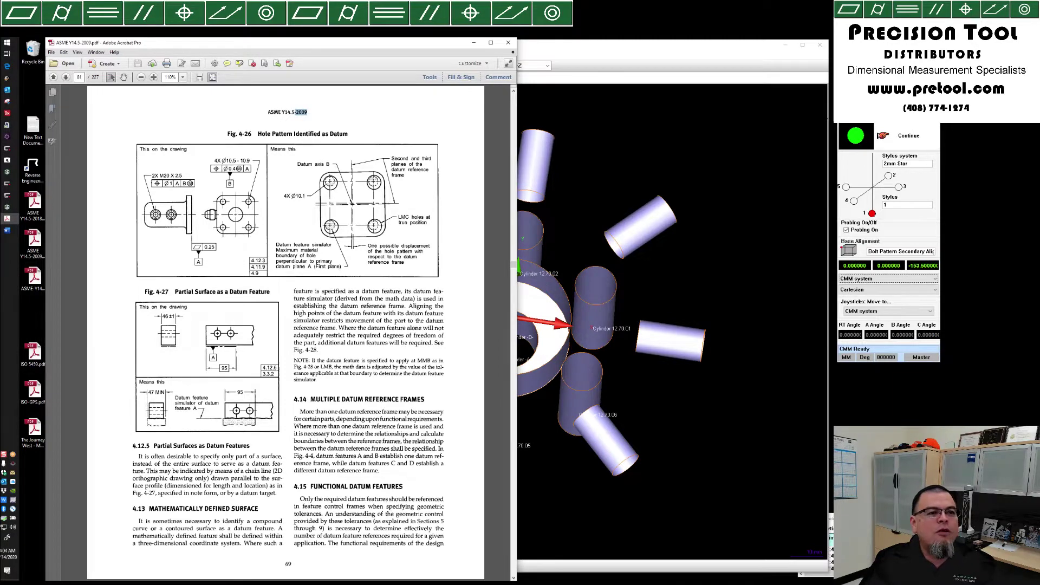
{"action": "left_click_drag", "start_coordinate": [191, 41], "coordinate": [209, 41]}
{"action": "left_click", "coordinate": [33, 282]}
{"action": "left_click", "coordinate": [33, 245]}
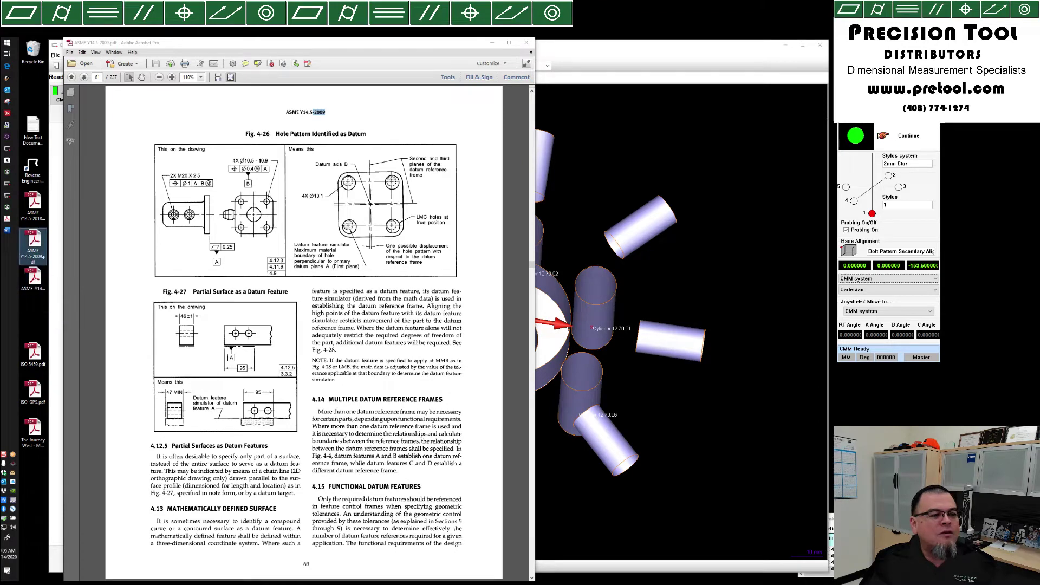
{"action": "left_click", "coordinate": [33, 207]}
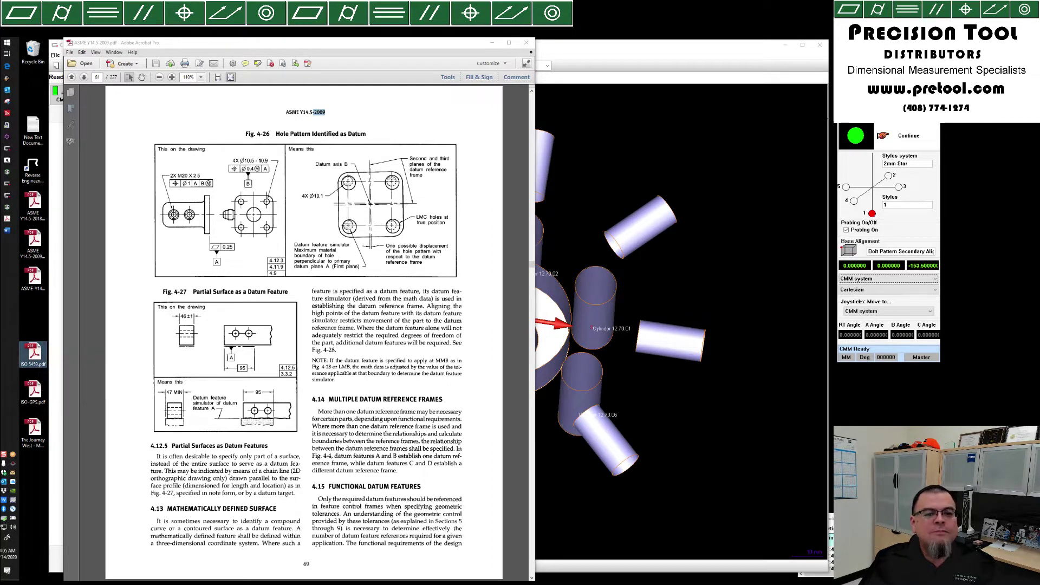
{"action": "left_click", "coordinate": [130, 330]}
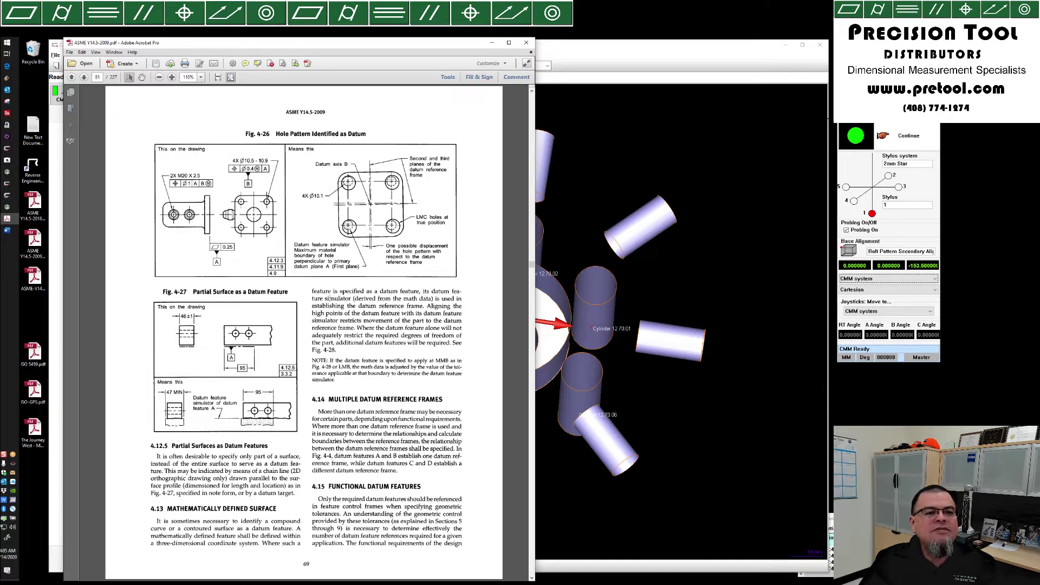
- Examine the datum B hole pattern callout in Fig. 4-26 and the section 4.12.3 heading on patterns of features of size
{"action": "left_click_drag", "start_coordinate": [247, 152], "coordinate": [253, 178]}
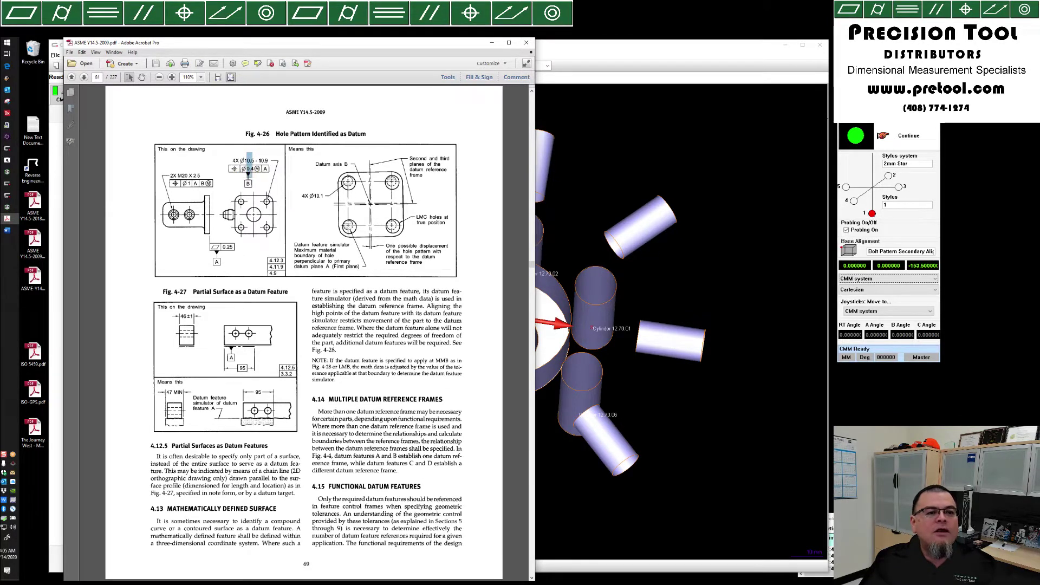
{"action": "left_click", "coordinate": [248, 174]}
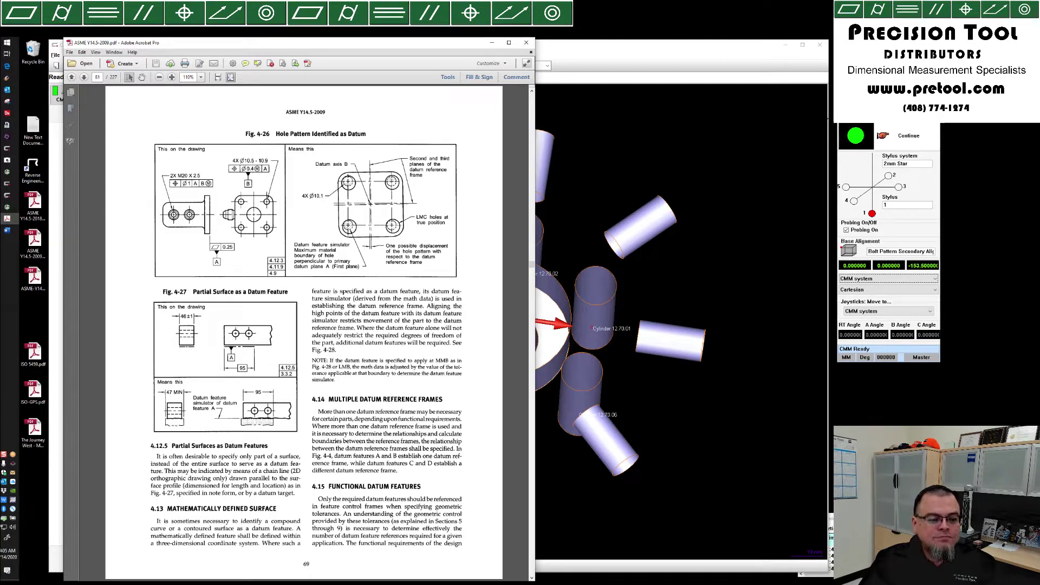
{"action": "scroll", "coordinate": [304, 244], "scroll_direction": "up", "scroll_amount": 2}
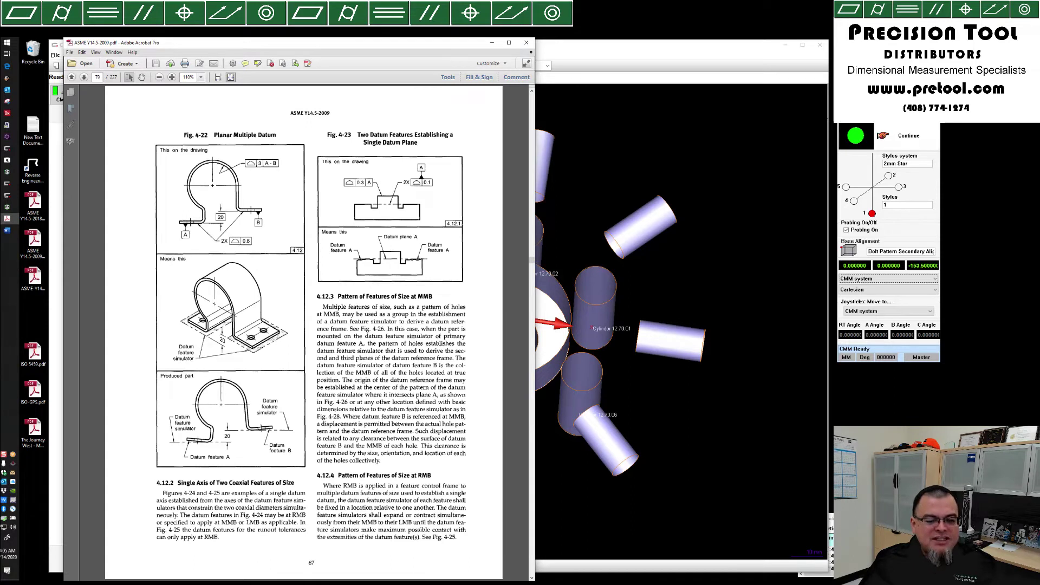
{"action": "left_click_drag", "start_coordinate": [318, 296], "coordinate": [410, 297]}
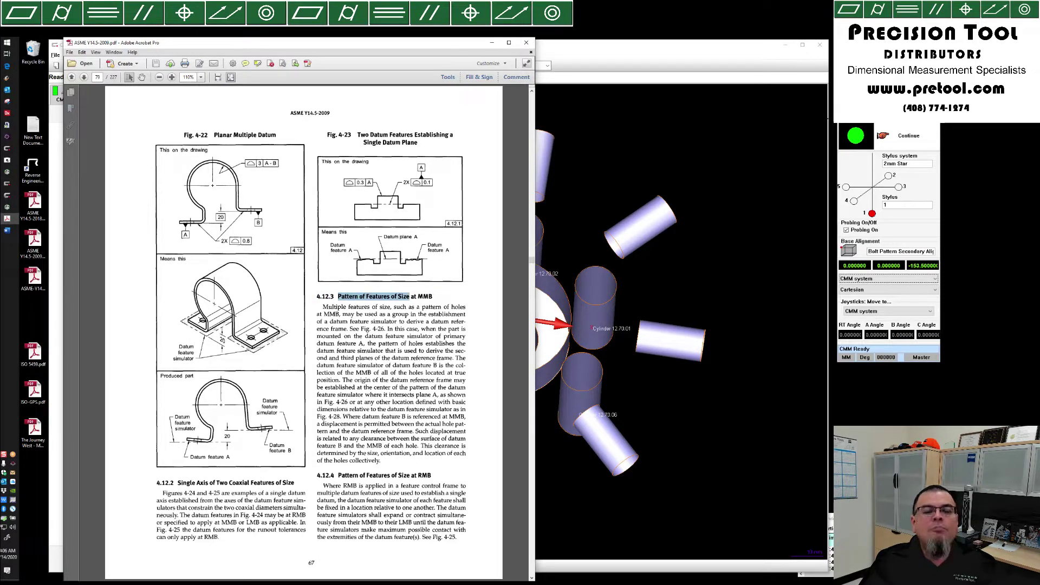
{"action": "left_click", "coordinate": [492, 43]}
- Switch to the Word document and highlight the whole position feature control frame, returning to CALYPSO when done
{"action": "left_click", "coordinate": [7, 231]}
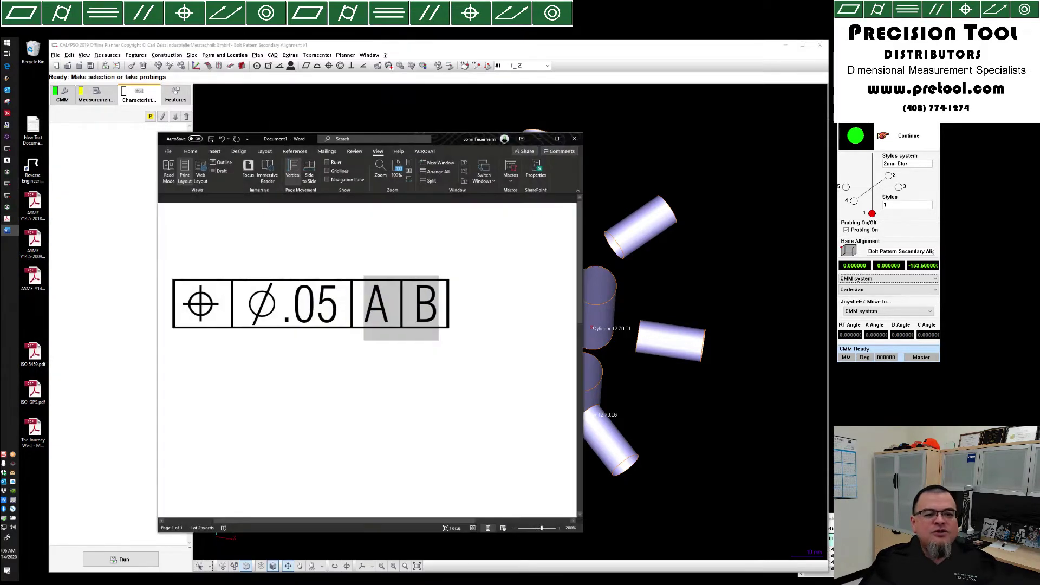
{"action": "left_click", "coordinate": [166, 369]}
{"action": "left_click_drag", "start_coordinate": [340, 308], "coordinate": [166, 303]}
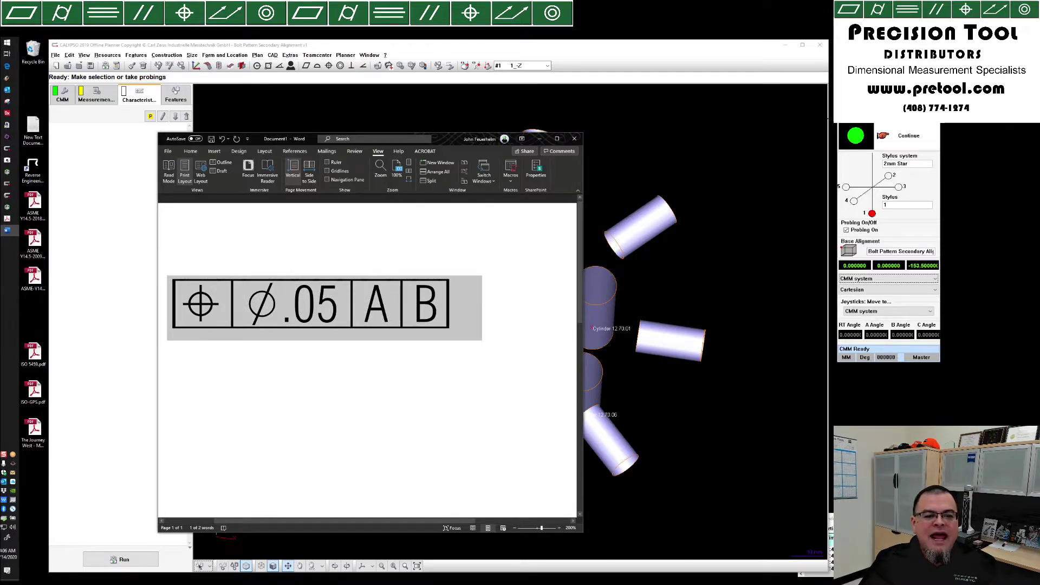
{"action": "left_click", "coordinate": [540, 138]}
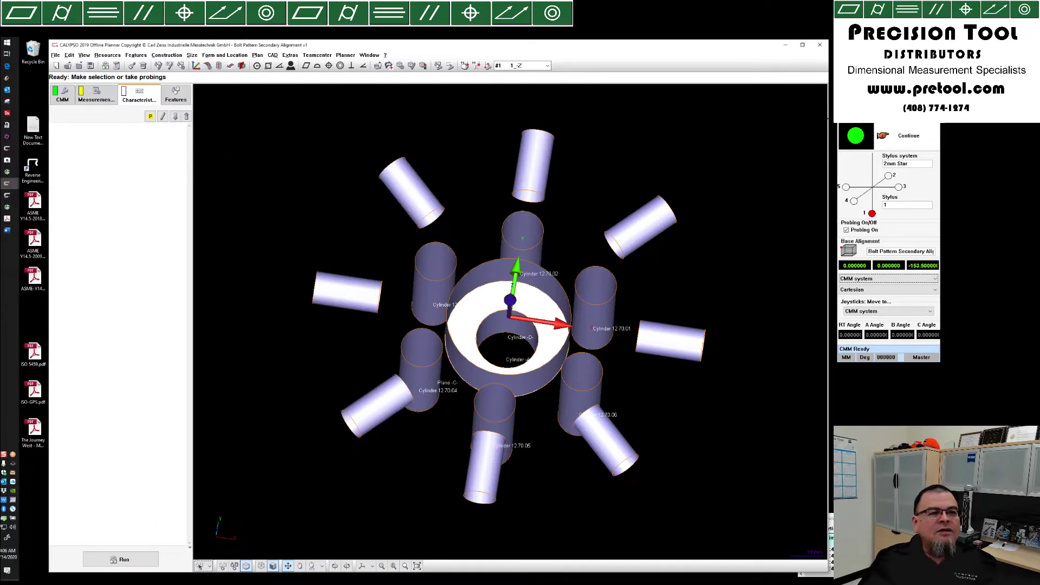
- Review Cylinder -A-, Cylinder -D- and Plane -C- of the alignment group in the feature list and model
{"action": "left_click", "coordinate": [175, 95]}
{"action": "left_click_drag", "start_coordinate": [509, 347], "coordinate": [506, 321]}
{"action": "left_click", "coordinate": [114, 151]}
{"action": "left_click", "coordinate": [114, 171]}
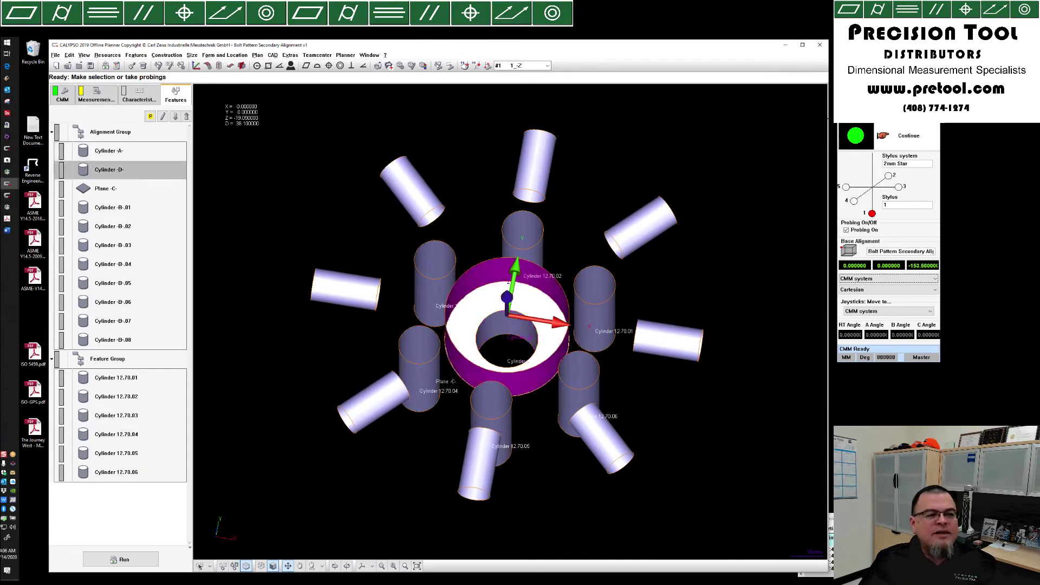
{"action": "left_click", "coordinate": [114, 170]}
{"action": "left_click", "coordinate": [113, 151]}
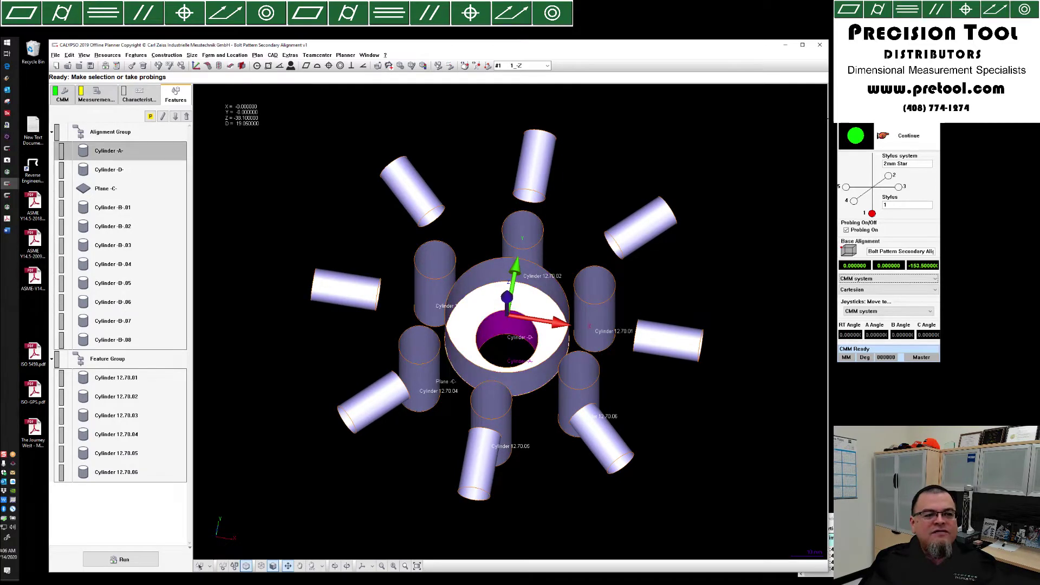
{"action": "left_click", "coordinate": [114, 188]}
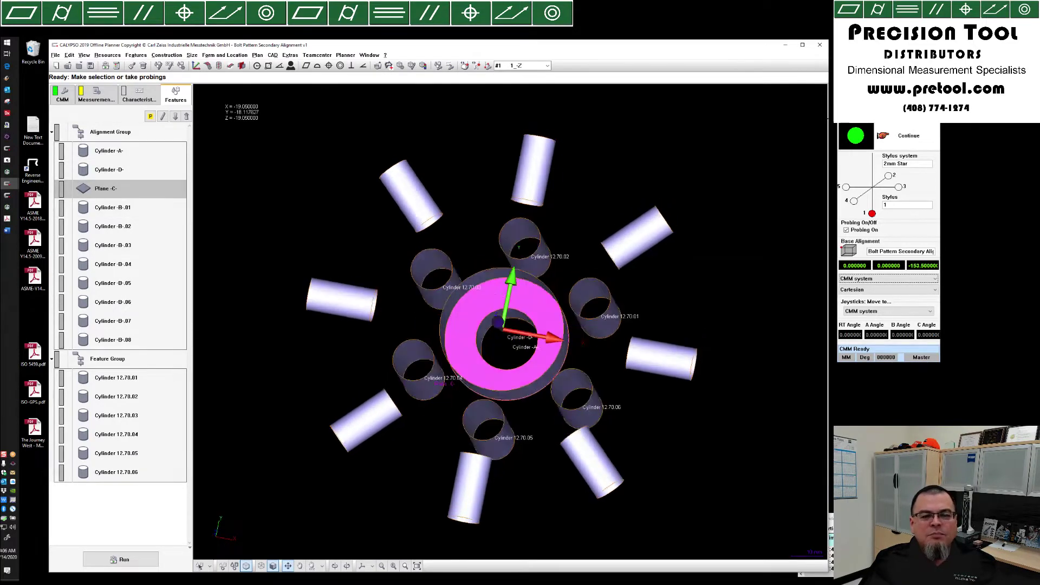
{"action": "left_click", "coordinate": [114, 188]}
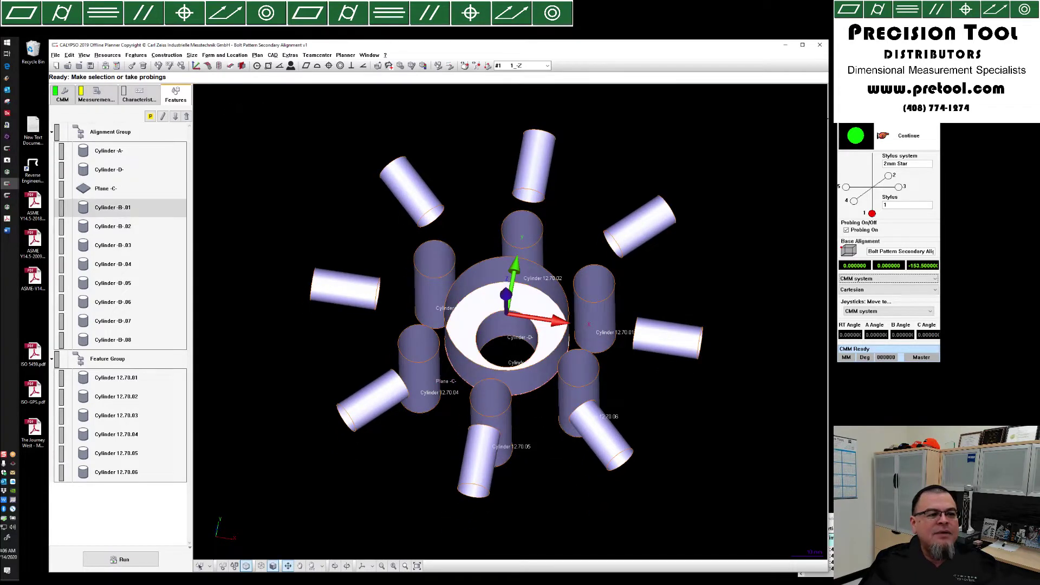
- Examine the eight datum B cylinders, the Feature Group holes and Cylinder -A- by selecting them in the feature list
{"action": "left_click", "coordinate": [114, 208]}
{"action": "left_click", "coordinate": [113, 340], "text": "shift"}
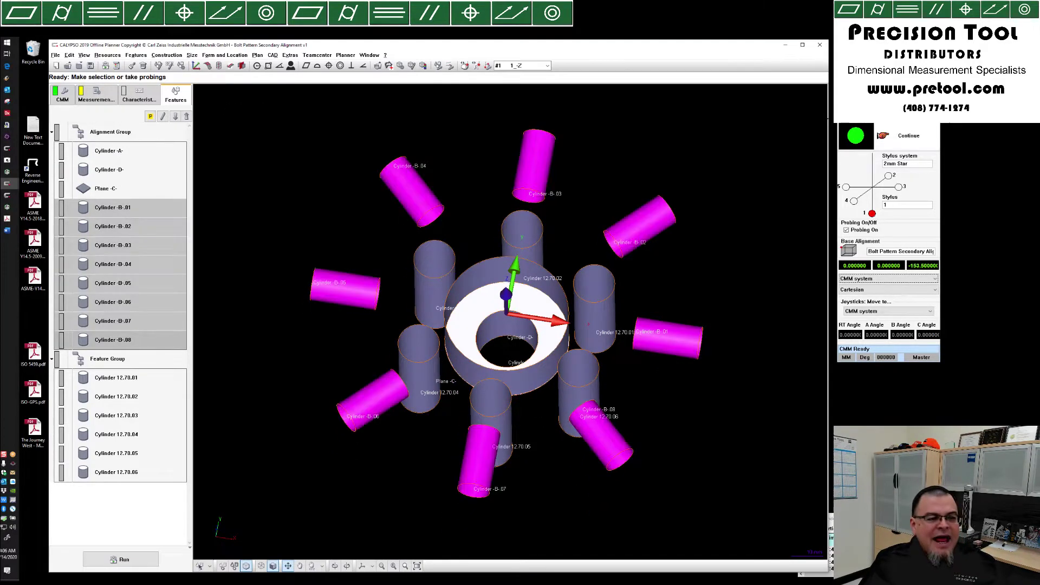
{"action": "middle_click_drag", "start_coordinate": [510, 326], "coordinate": [499, 268]}
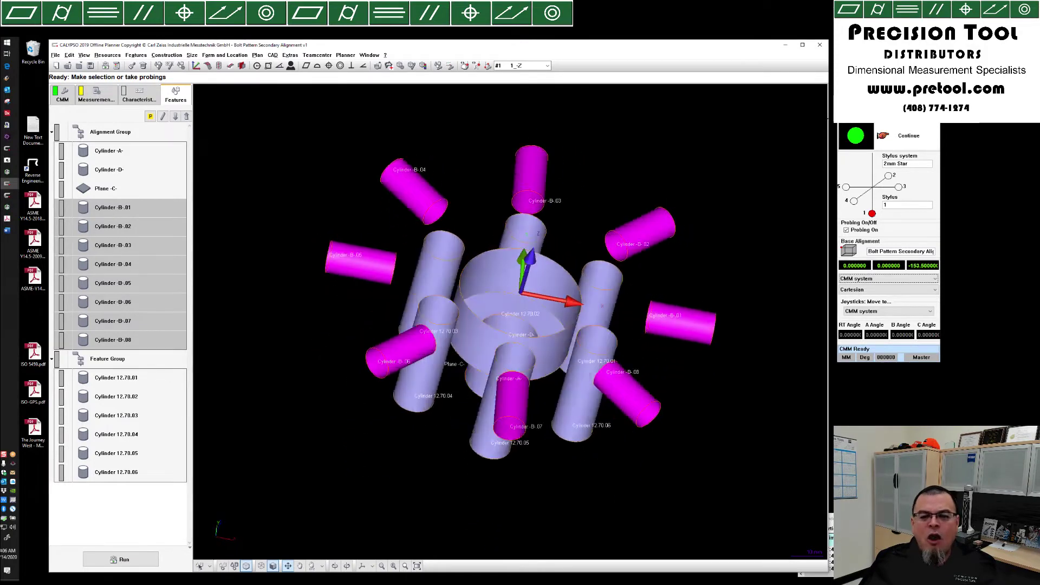
{"action": "middle_click_drag", "start_coordinate": [509, 303], "coordinate": [510, 288]}
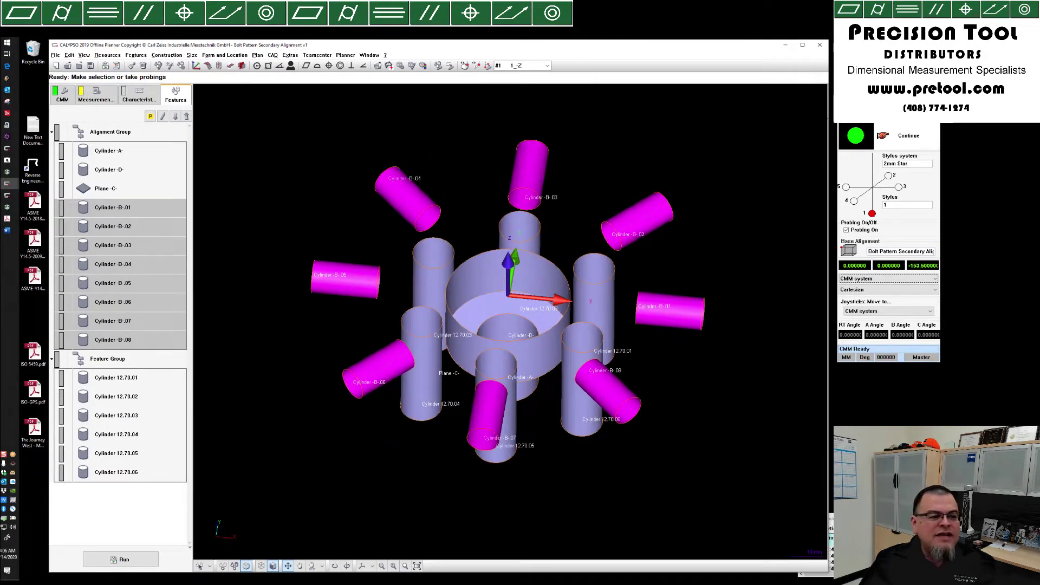
{"action": "left_click", "coordinate": [107, 359]}
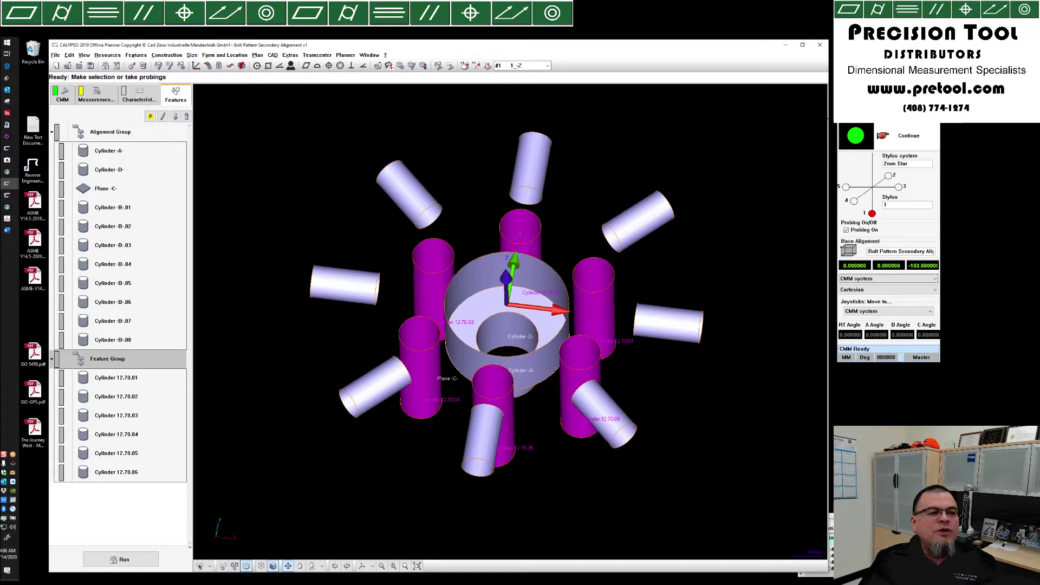
{"action": "left_click", "coordinate": [109, 151]}
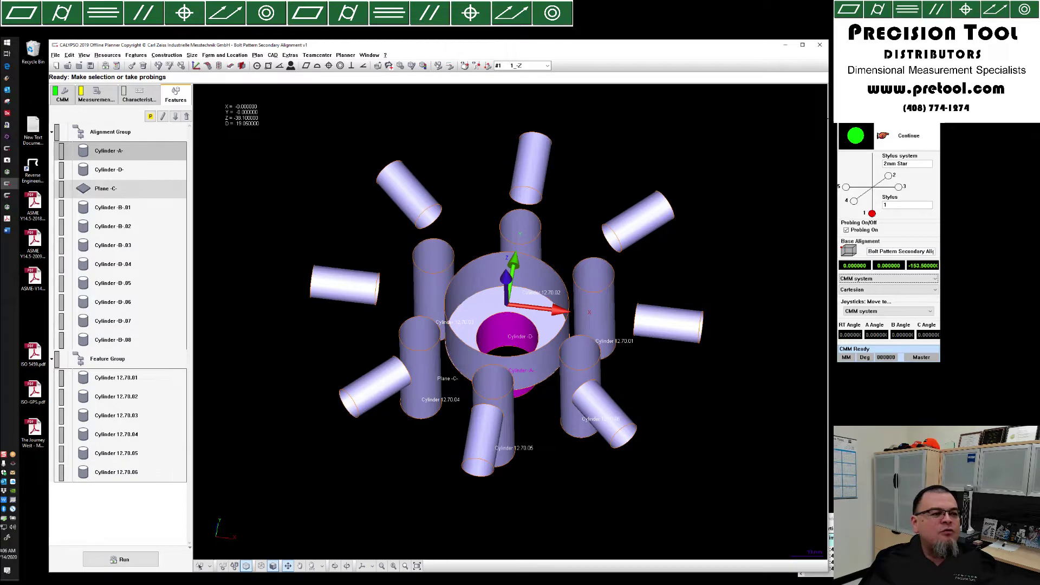
- Review datum references A and B of the position feature control frame in the Word document and return to CALYPSO
{"action": "left_click", "coordinate": [7, 231]}
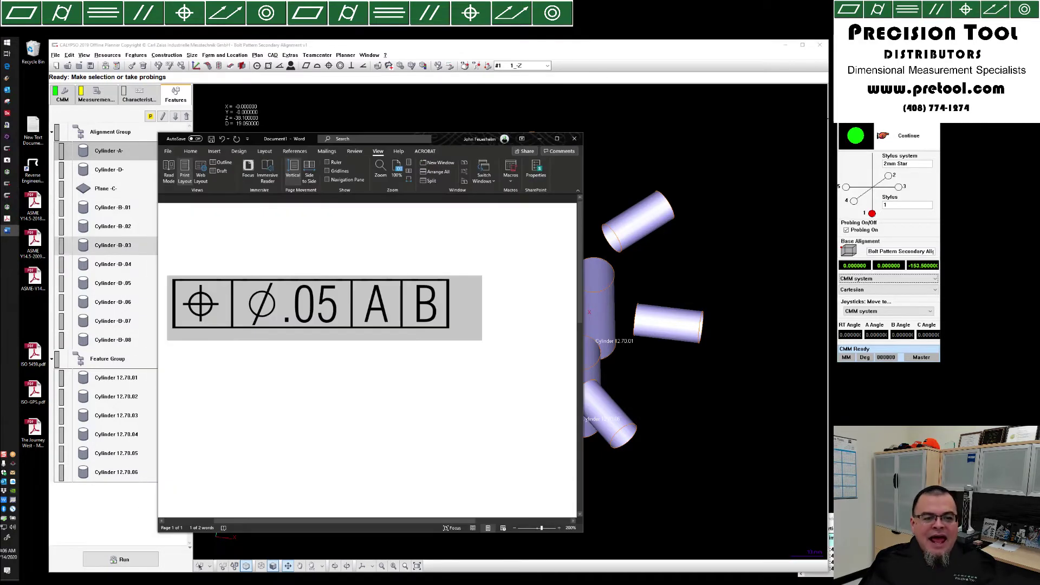
{"action": "left_click", "coordinate": [364, 304]}
{"action": "left_click", "coordinate": [439, 304]}
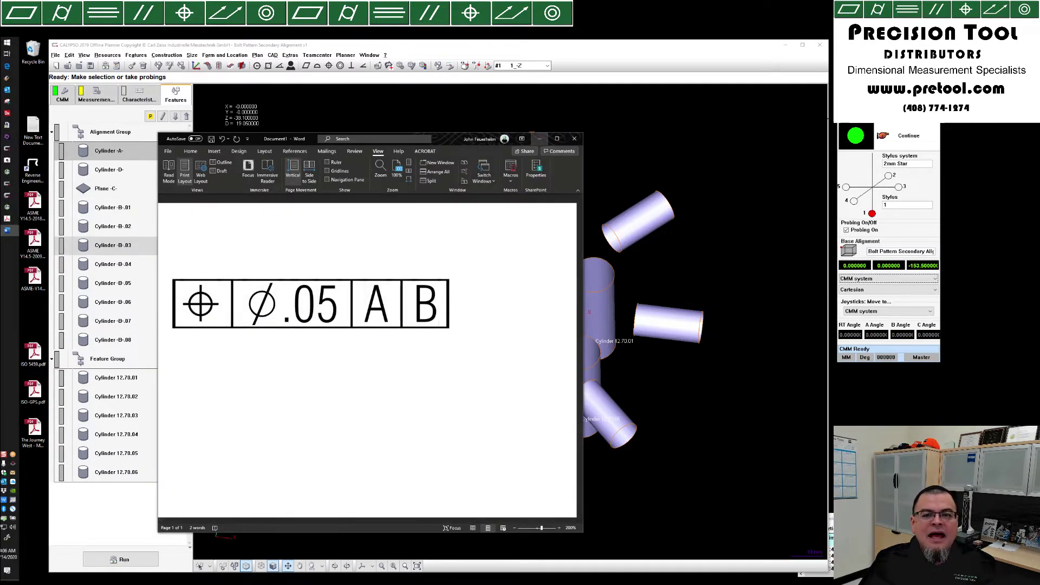
{"action": "left_click", "coordinate": [540, 139]}
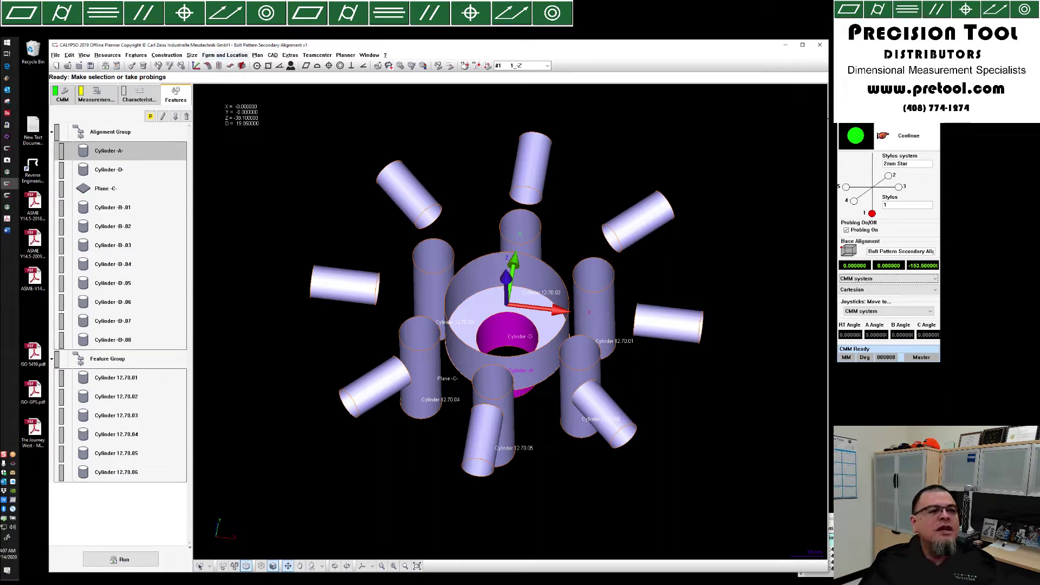
- Create a base alignment that uses the already extracted Cylinder -A- for +Z spatial rotation and the X and Y origins
{"action": "left_click", "coordinate": [108, 55]}
{"action": "mouse_move", "coordinate": [116, 232]}
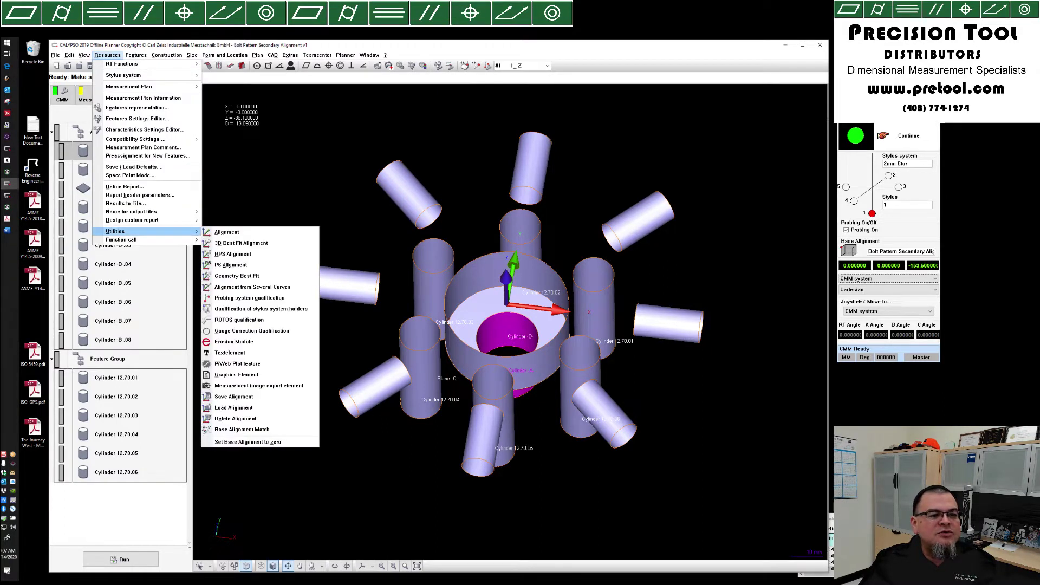
{"action": "left_click", "coordinate": [226, 232]}
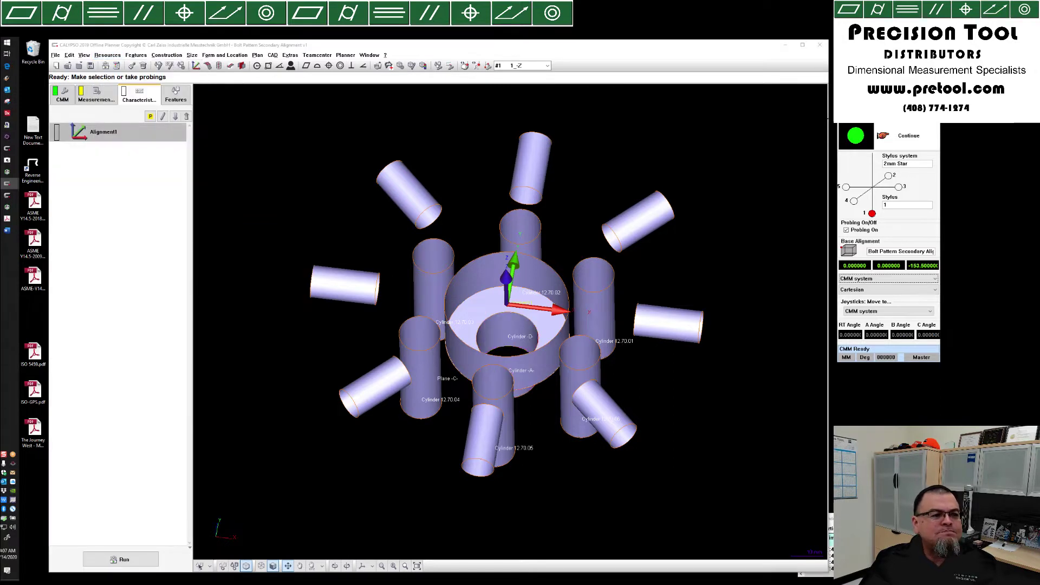
{"action": "left_click", "coordinate": [202, 566]}
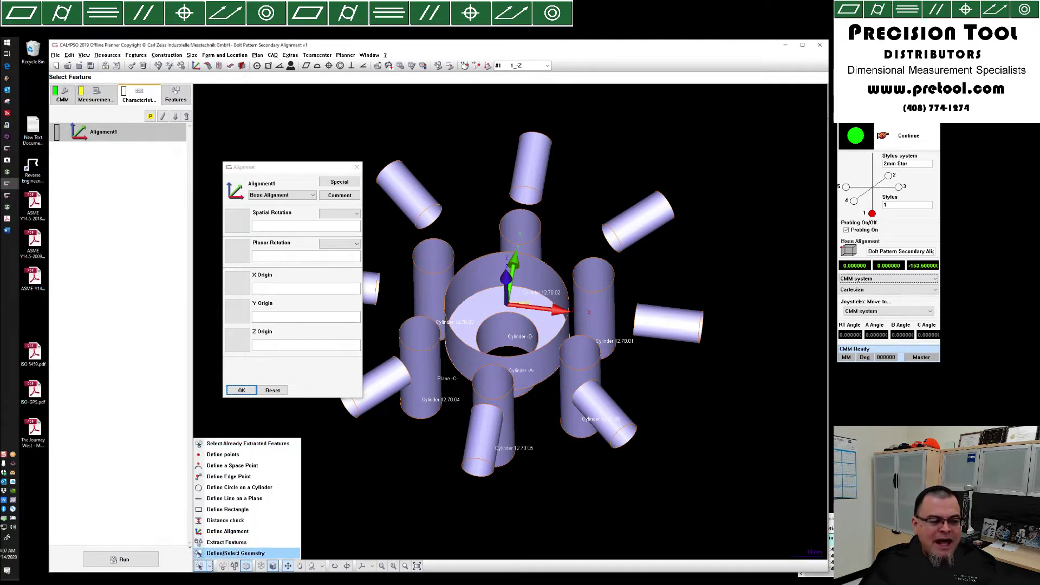
{"action": "left_click", "coordinate": [248, 444]}
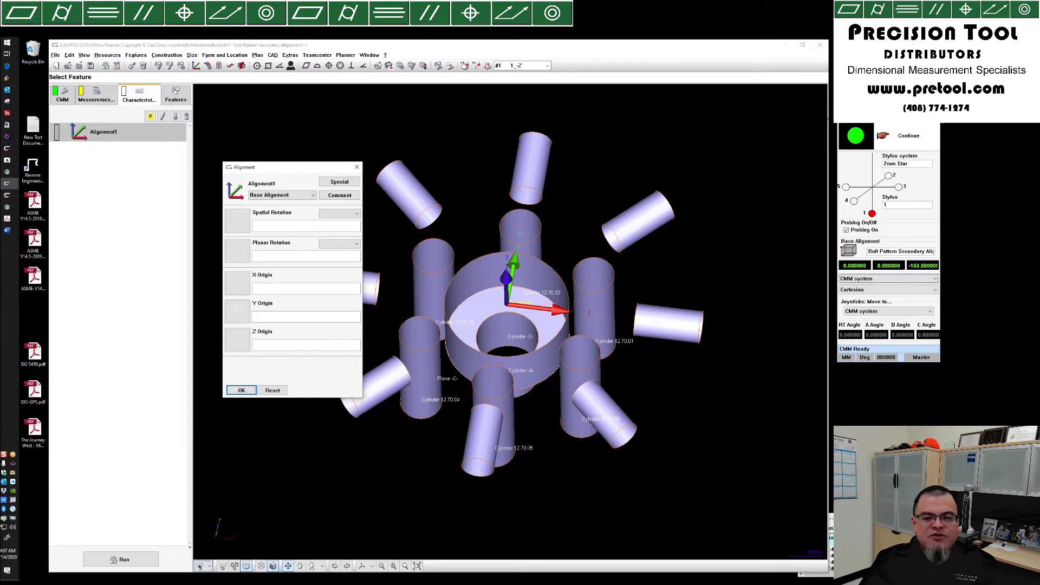
{"action": "left_click", "coordinate": [506, 330]}
{"action": "middle_click_drag", "start_coordinate": [504, 292], "coordinate": [506, 343]}
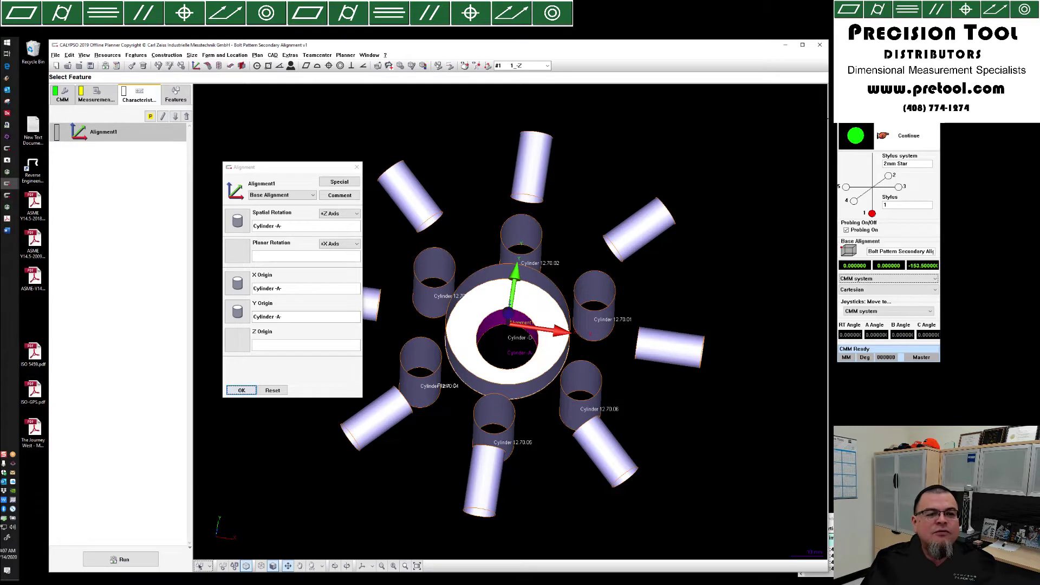
- Rename the new alignment as "DRF -A-" and accept its definition
{"action": "left_click", "coordinate": [340, 195]}
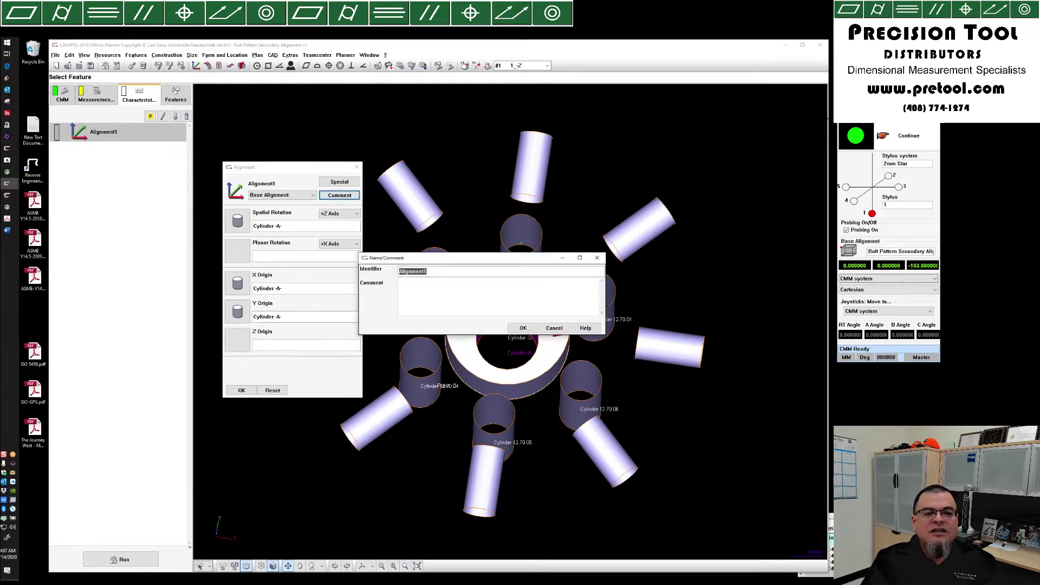
{"action": "type", "text": "DRF"}
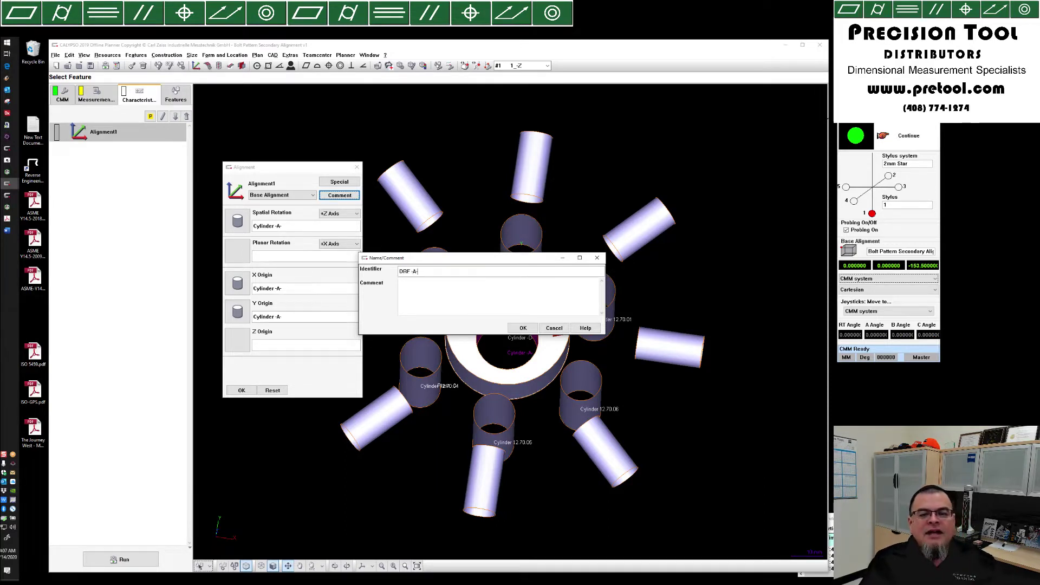
{"action": "type", "text": " -A-"}
{"action": "key", "text": "Return"}
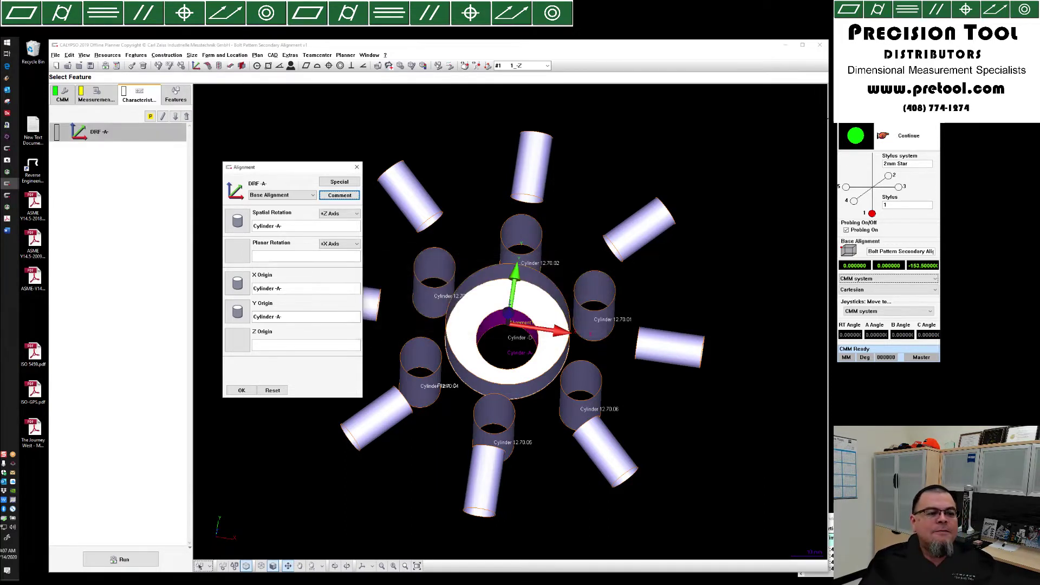
{"action": "left_click", "coordinate": [242, 390]}
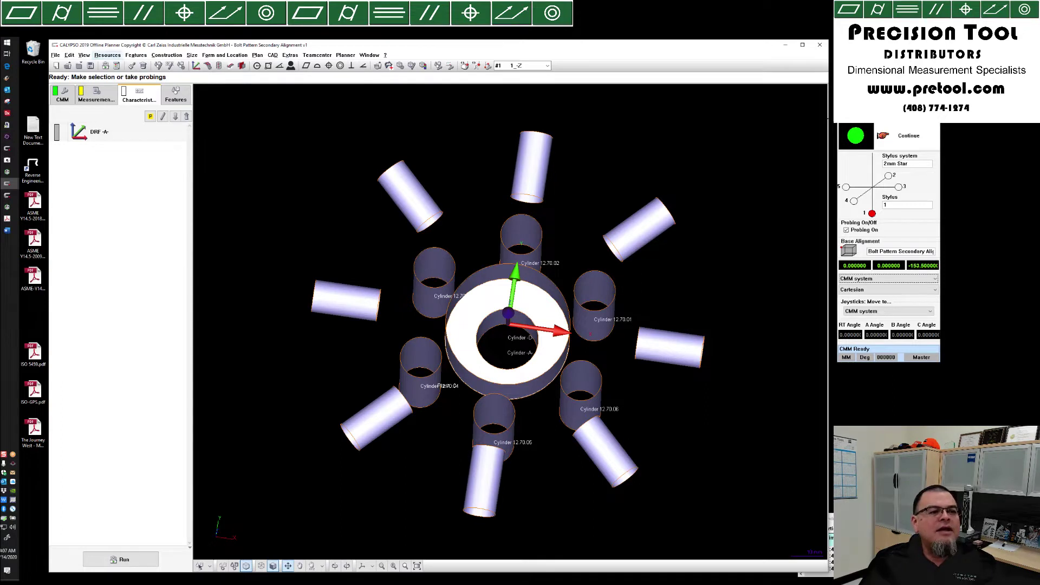
- Add a Geometry Best Fit alignment to the measurement plan's characteristics
{"action": "left_click", "coordinate": [107, 55]}
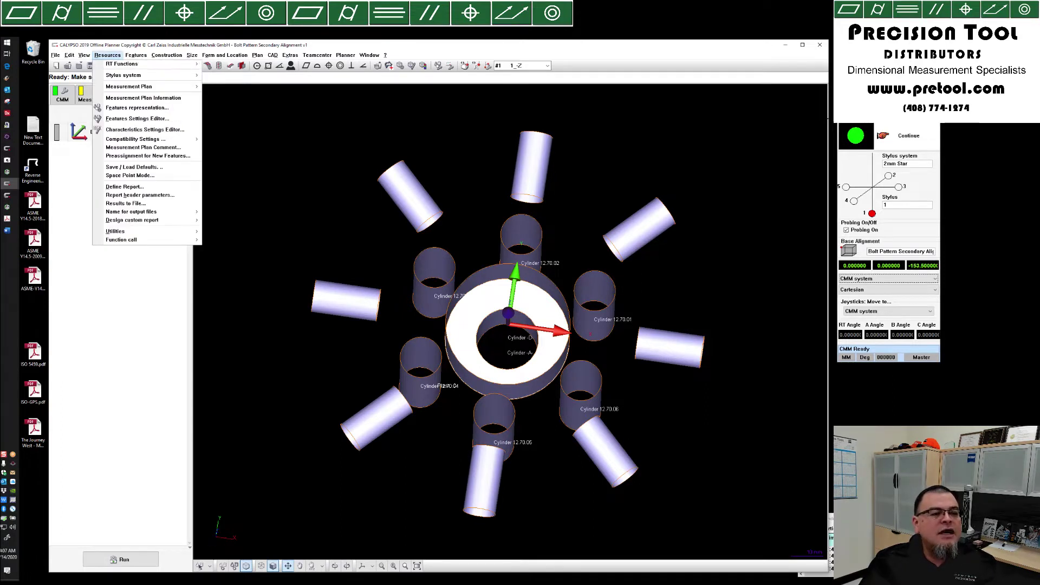
{"action": "mouse_move", "coordinate": [115, 231]}
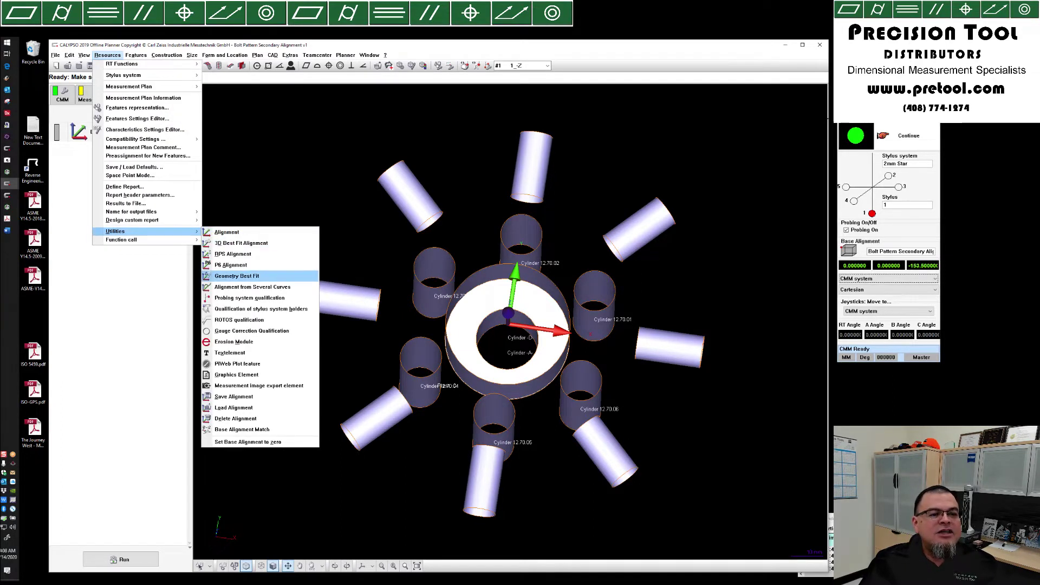
{"action": "left_click", "coordinate": [236, 276]}
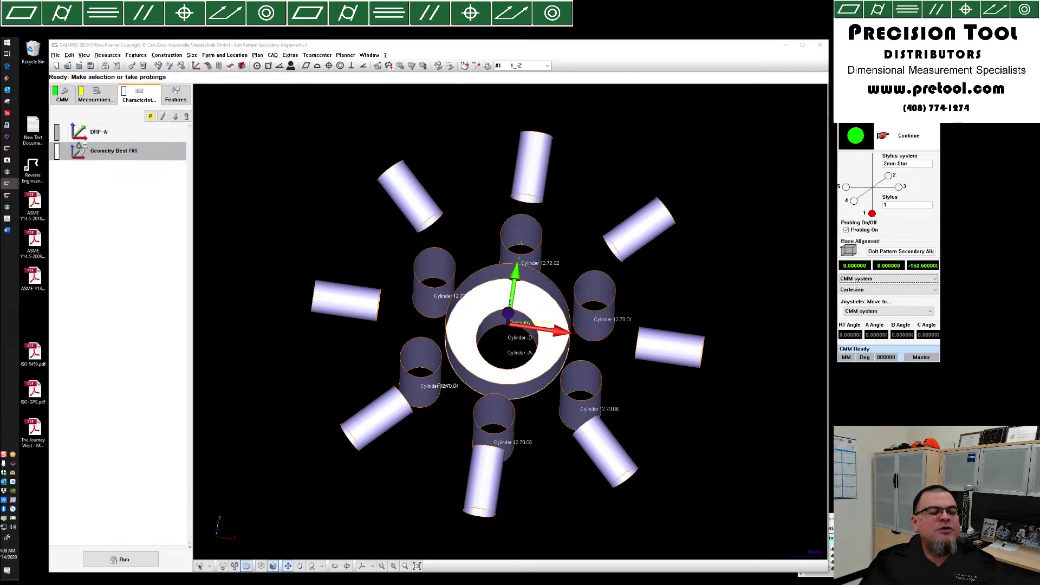
- Open the Geometry Best Fit alignment and select Cylinder -B-.01 through Cylinder -B-.08 as its features
{"action": "double_click", "coordinate": [113, 151]}
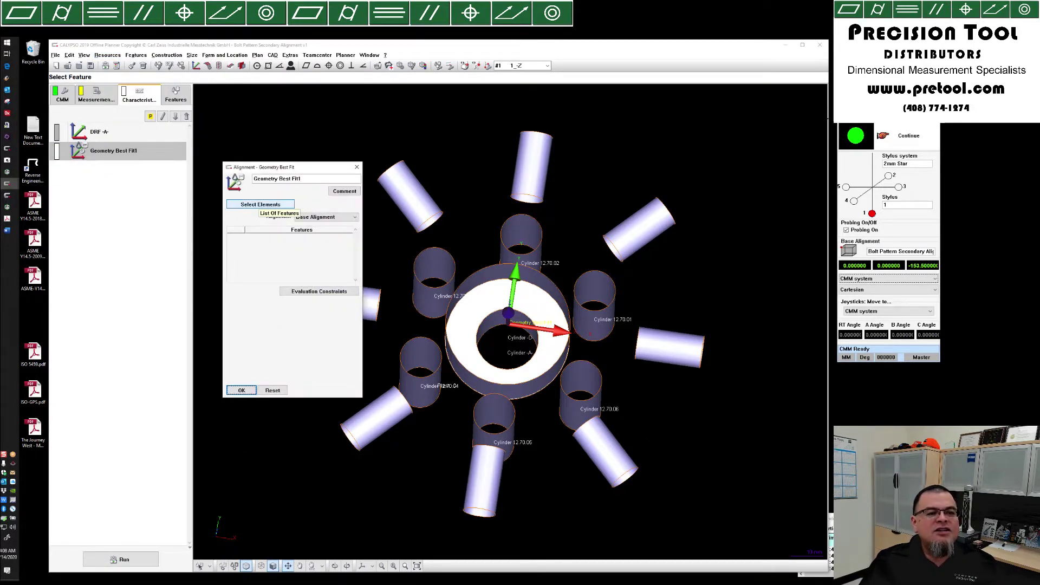
{"action": "left_click", "coordinate": [261, 204]}
{"action": "left_click", "coordinate": [250, 241]}
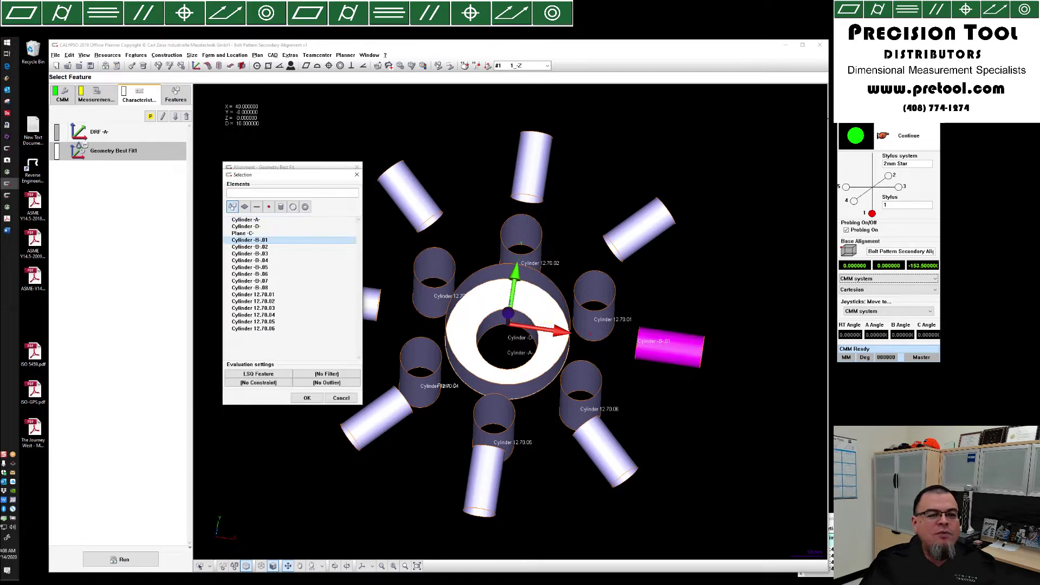
{"action": "left_click", "coordinate": [249, 287], "text": "shift"}
{"action": "left_click", "coordinate": [307, 397]}
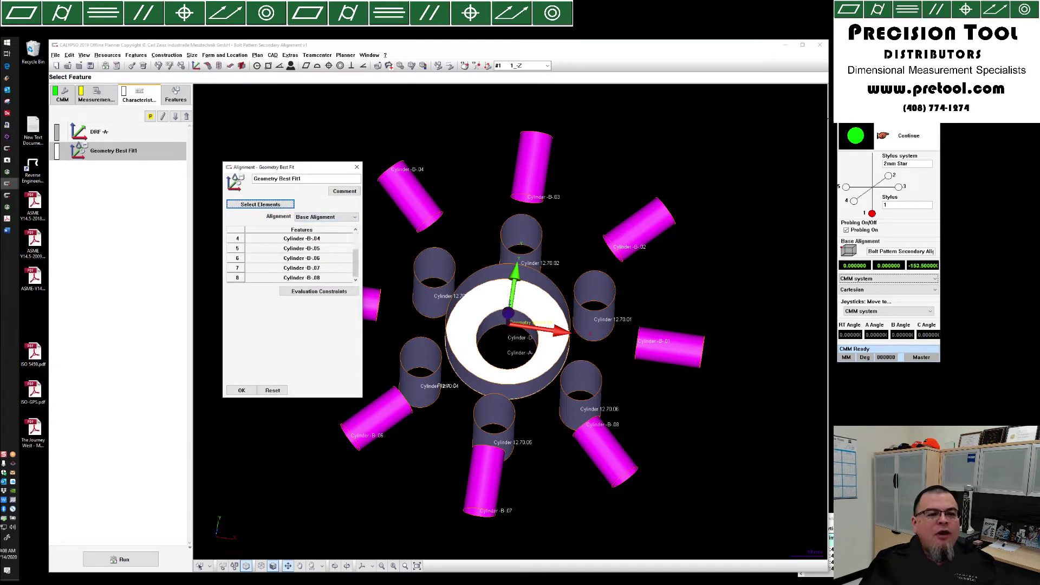
- Rename the best fit alignment as "DRF -A-B-" and set its reference alignment to DRF -A-
{"action": "double_click", "coordinate": [304, 179]}
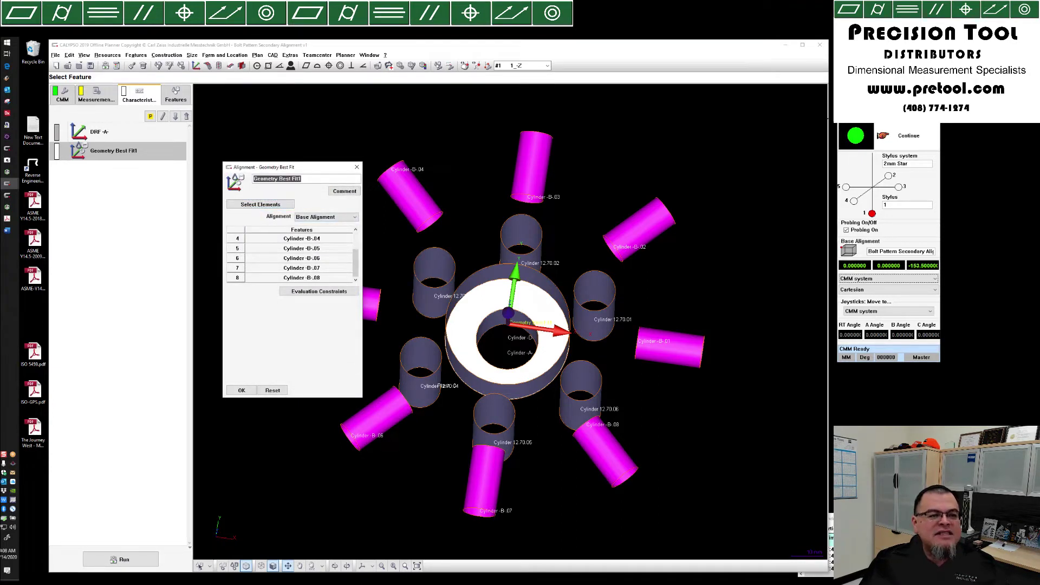
{"action": "type", "text": "DR"}
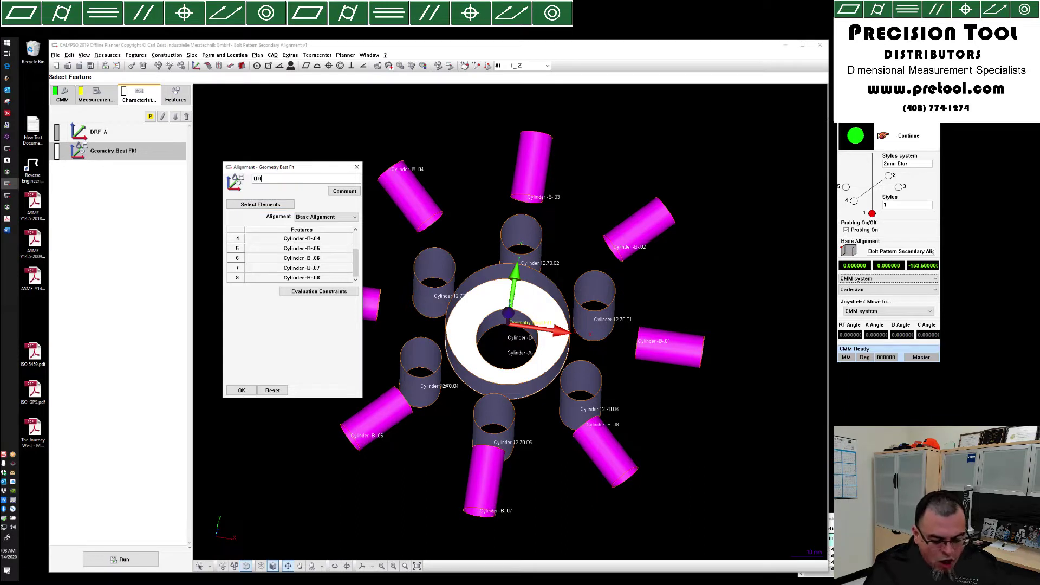
{"action": "type", "text": "F -A-B-"}
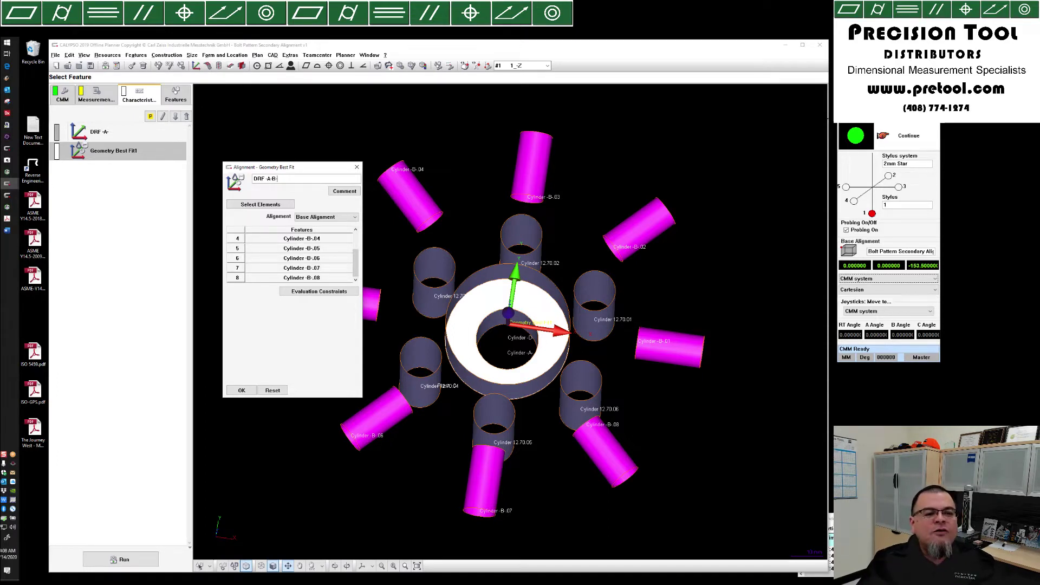
{"action": "left_click", "coordinate": [326, 217]}
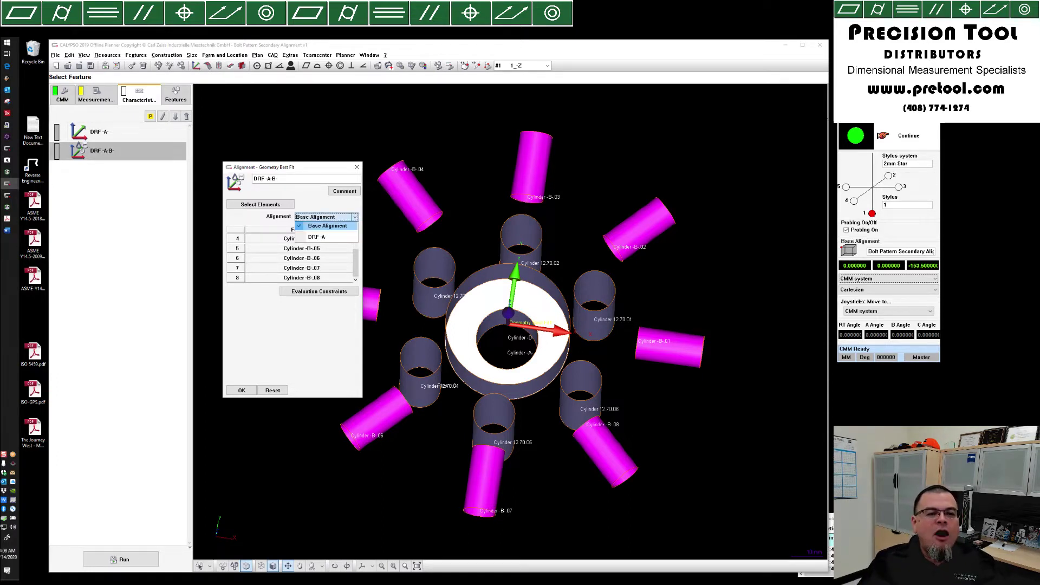
{"action": "left_click", "coordinate": [318, 237]}
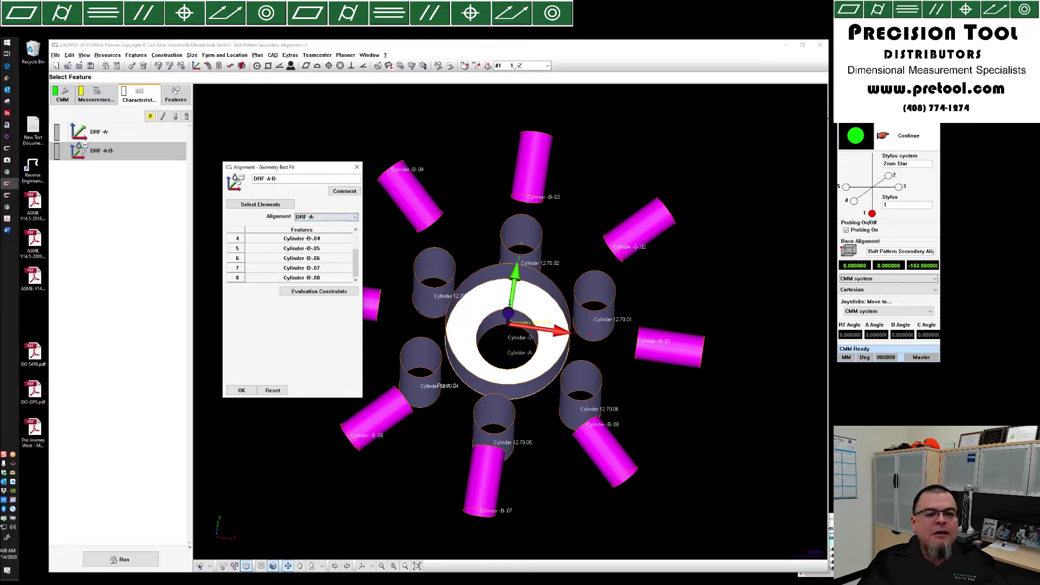
- Constrain the best fit by disabling translation along X and Y and rotation around X and Y, and accept the alignment
{"action": "left_click", "coordinate": [325, 292]}
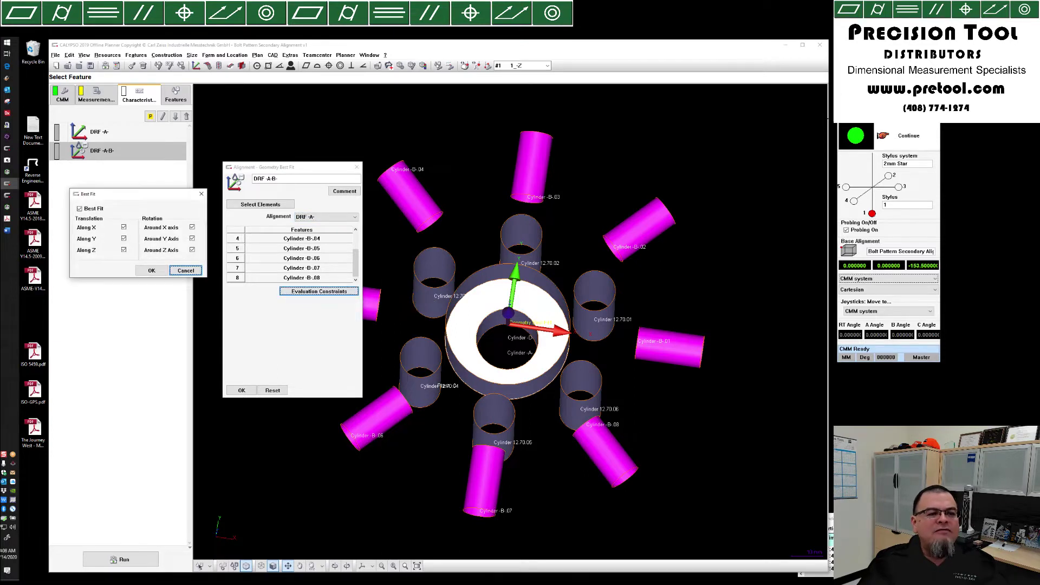
{"action": "left_click_drag", "start_coordinate": [165, 194], "coordinate": [460, 196]}
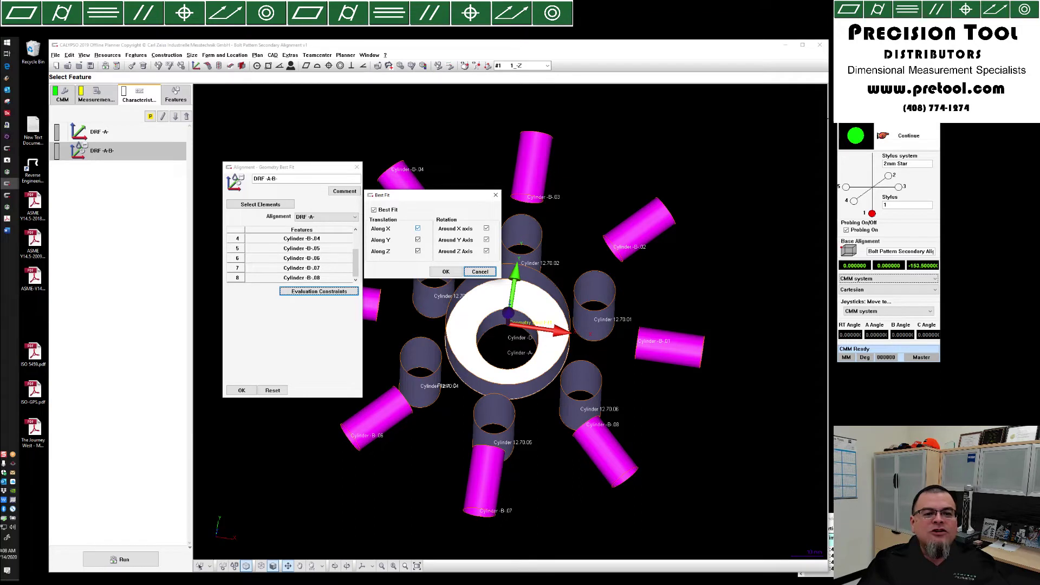
{"action": "left_click", "coordinate": [417, 229]}
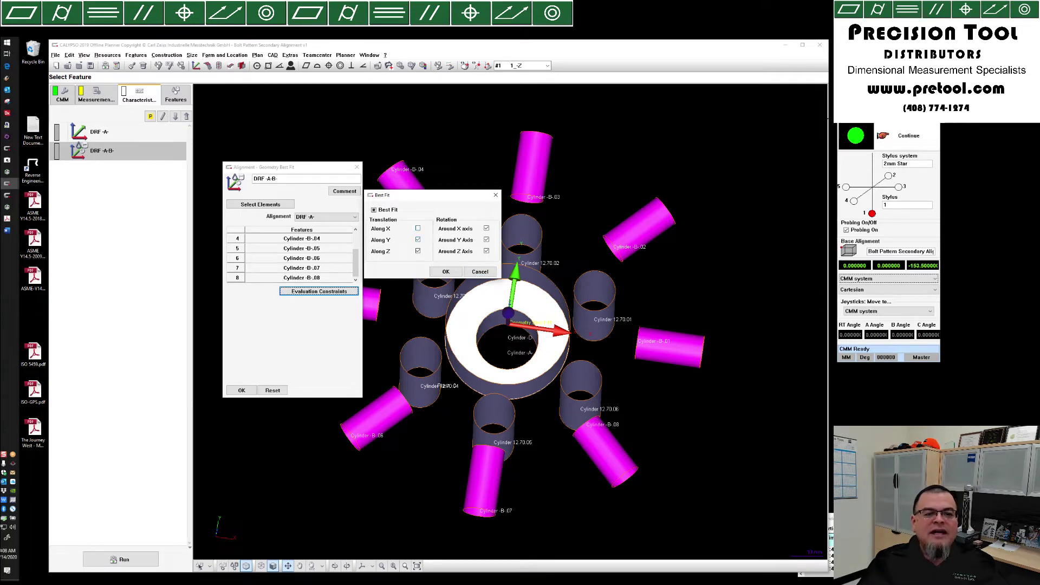
{"action": "left_click", "coordinate": [417, 240]}
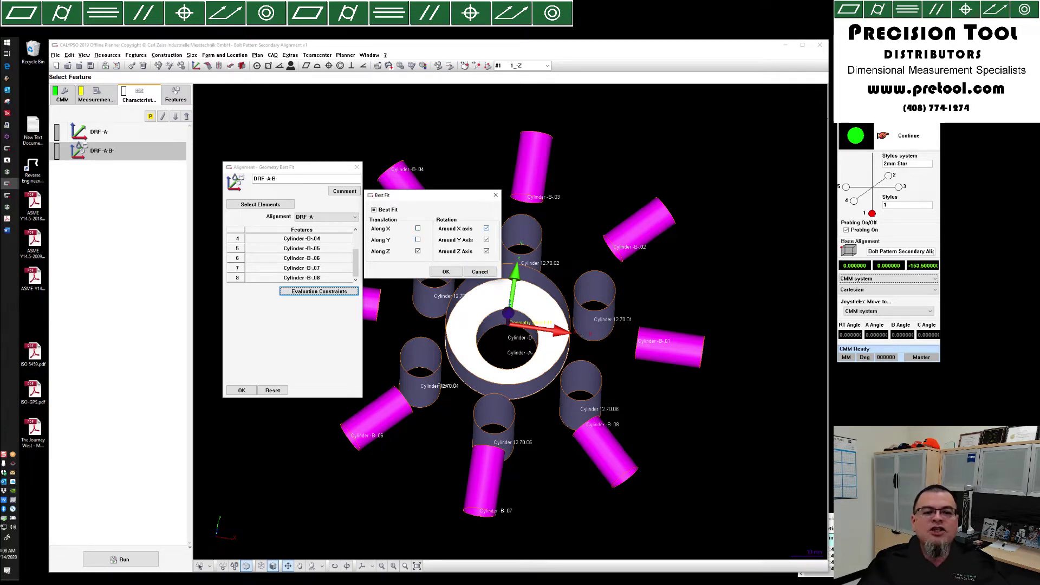
{"action": "left_click", "coordinate": [486, 239]}
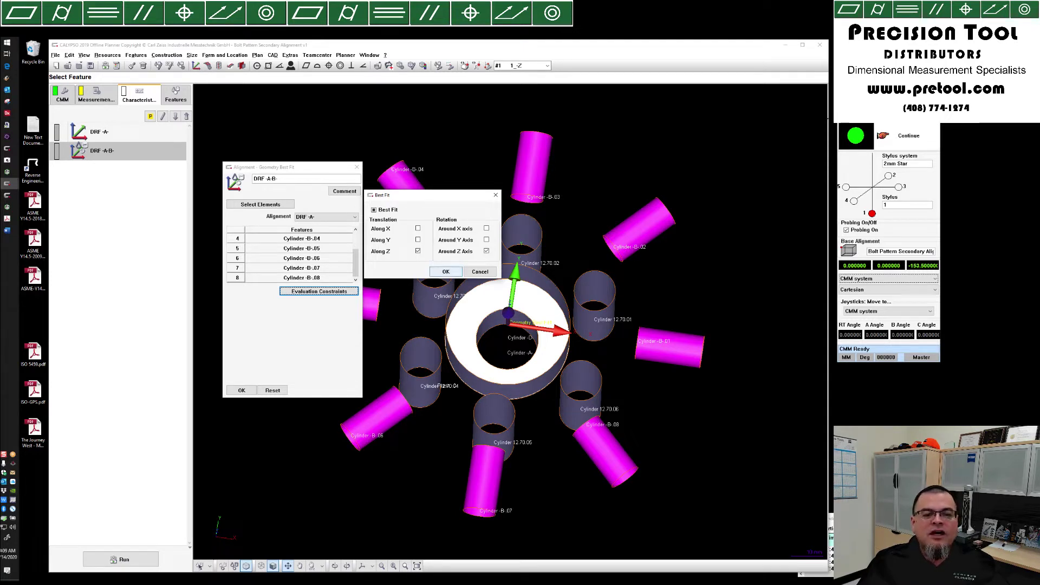
{"action": "left_click", "coordinate": [445, 271]}
{"action": "left_click", "coordinate": [242, 390]}
- Select DRF -A- and DRF -A-B- in turn to view the features each alignment uses in the model
{"action": "left_click", "coordinate": [123, 227]}
{"action": "left_click", "coordinate": [109, 133]}
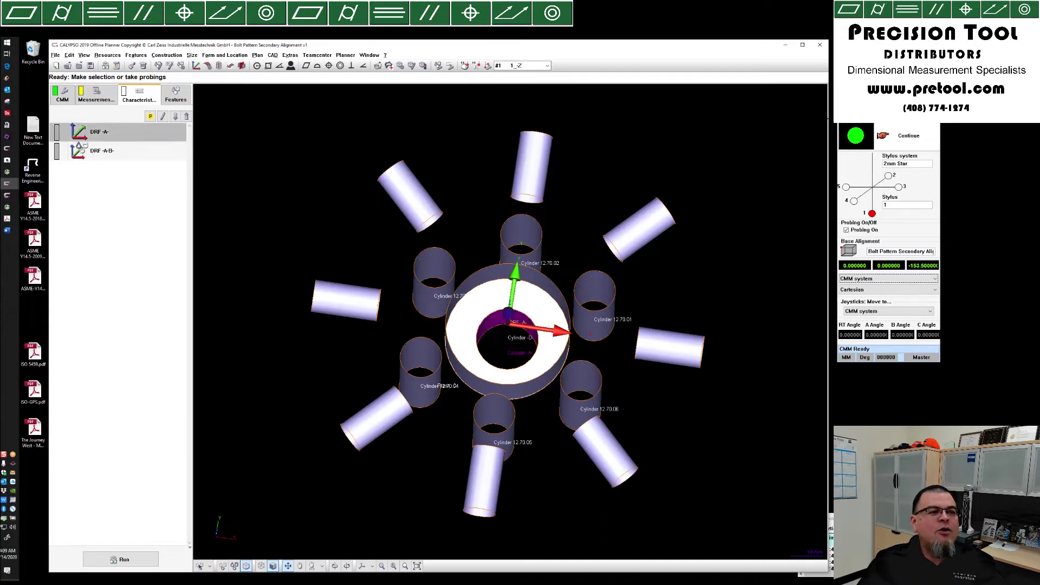
{"action": "left_click", "coordinate": [108, 152]}
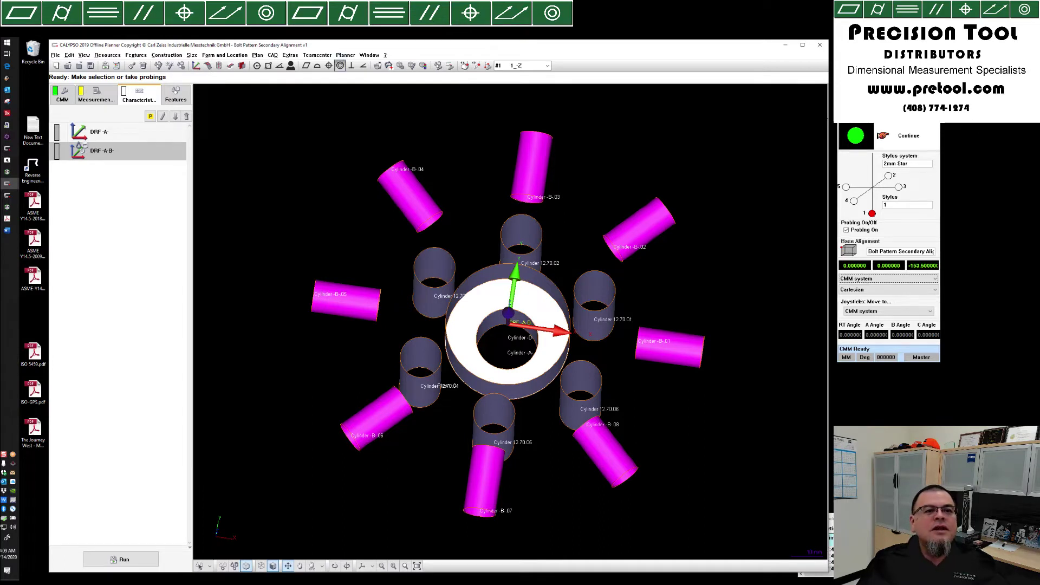
- Add a Position characteristic and name it "Position to -A-B-"
{"action": "left_click", "coordinate": [329, 66]}
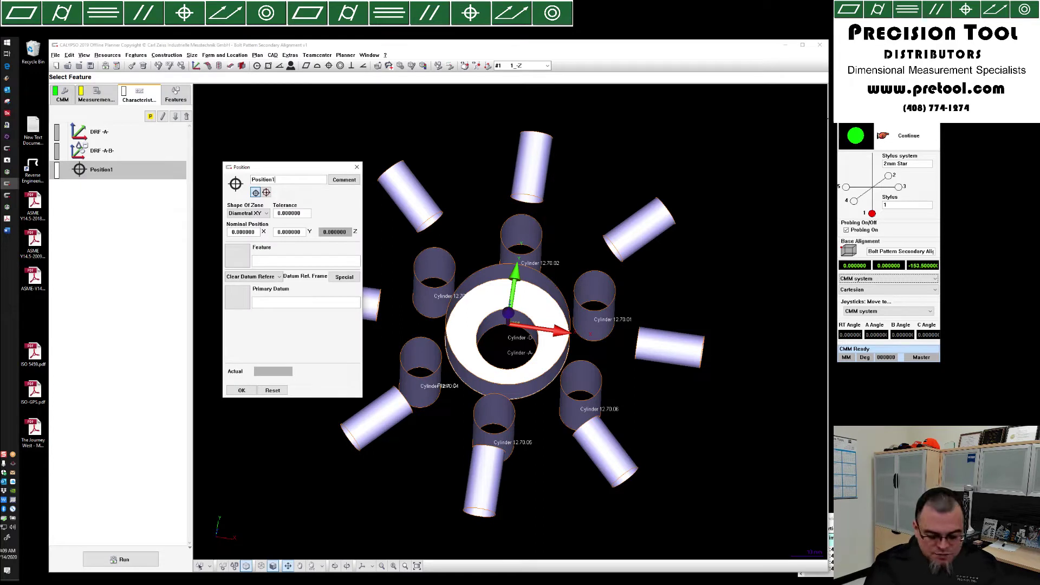
{"action": "key", "text": "BackSpace"}
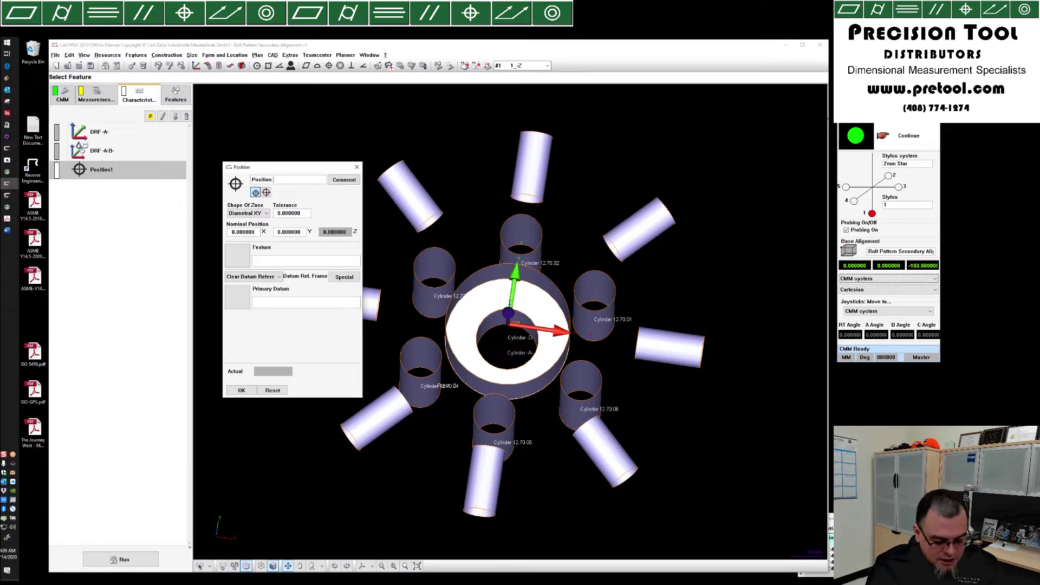
{"action": "type", "text": "to -A-B-"}
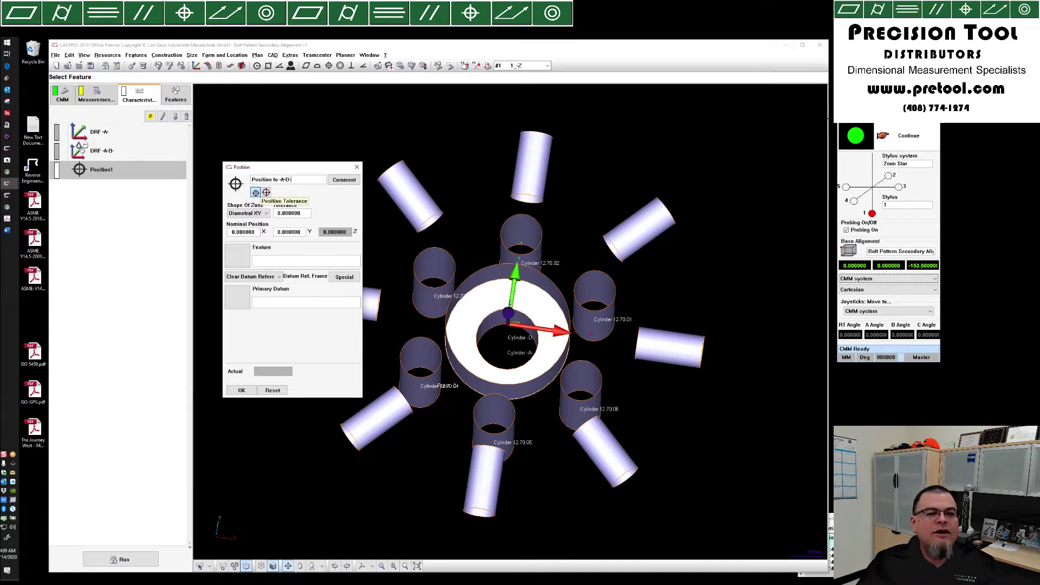
- Switch the position characteristic to bore pattern evaluation and set its tolerance to 0.05
{"action": "left_click", "coordinate": [266, 192]}
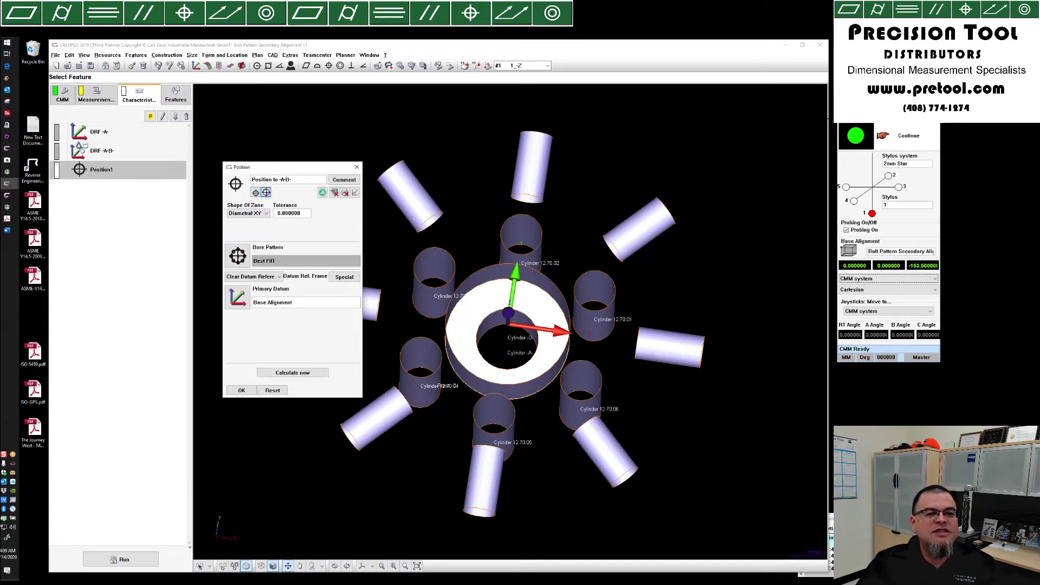
{"action": "left_click_drag", "start_coordinate": [304, 213], "coordinate": [268, 213]}
{"action": "type", "text": ".05"}
{"action": "key", "text": "Tab"}
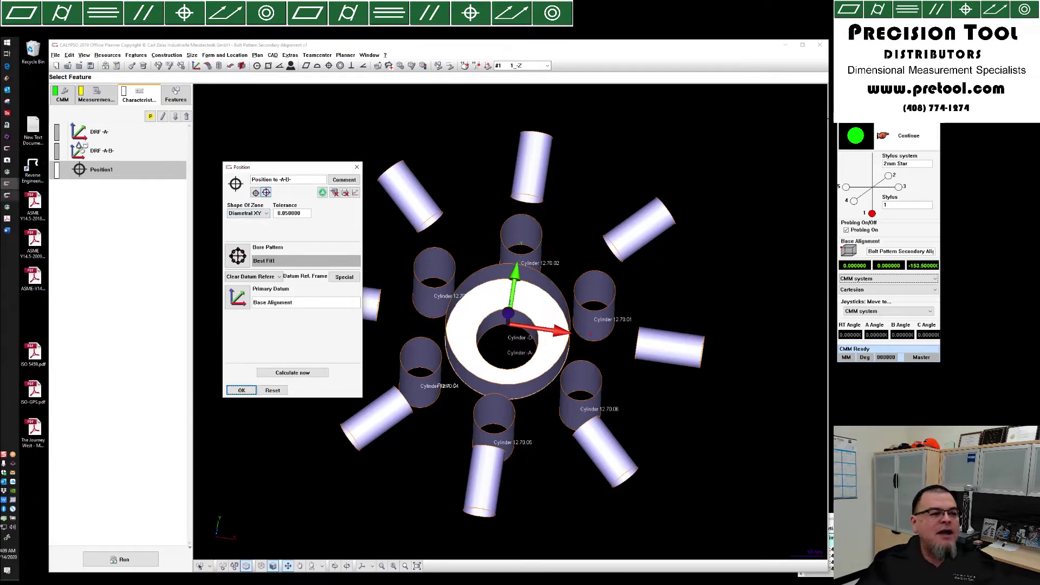
- Check the feature control frame in the Word document and set the position's datum reference frame to alignment DRF -A-B-
{"action": "left_click", "coordinate": [7, 231]}
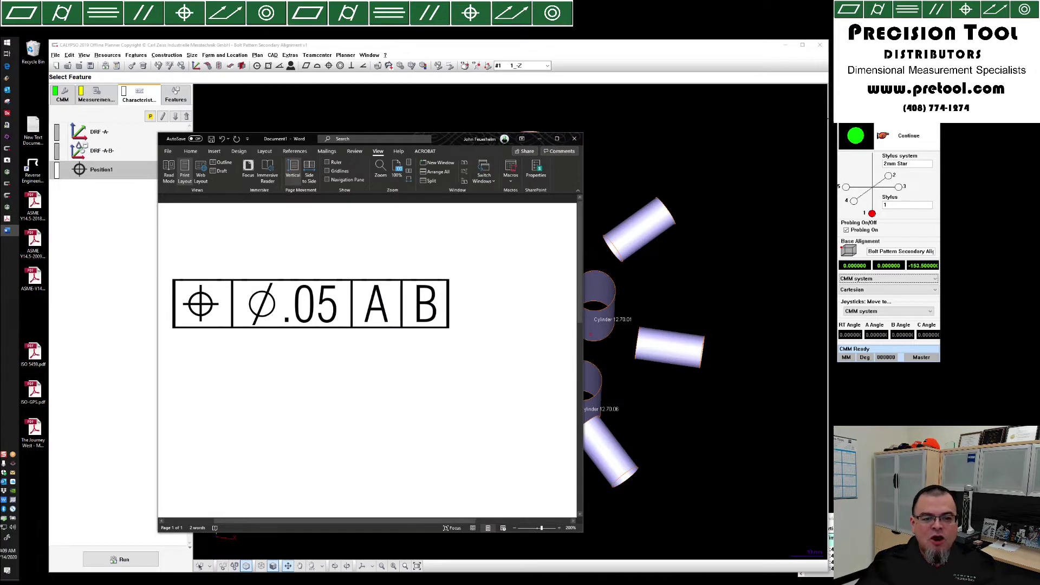
{"action": "left_click", "coordinate": [7, 184]}
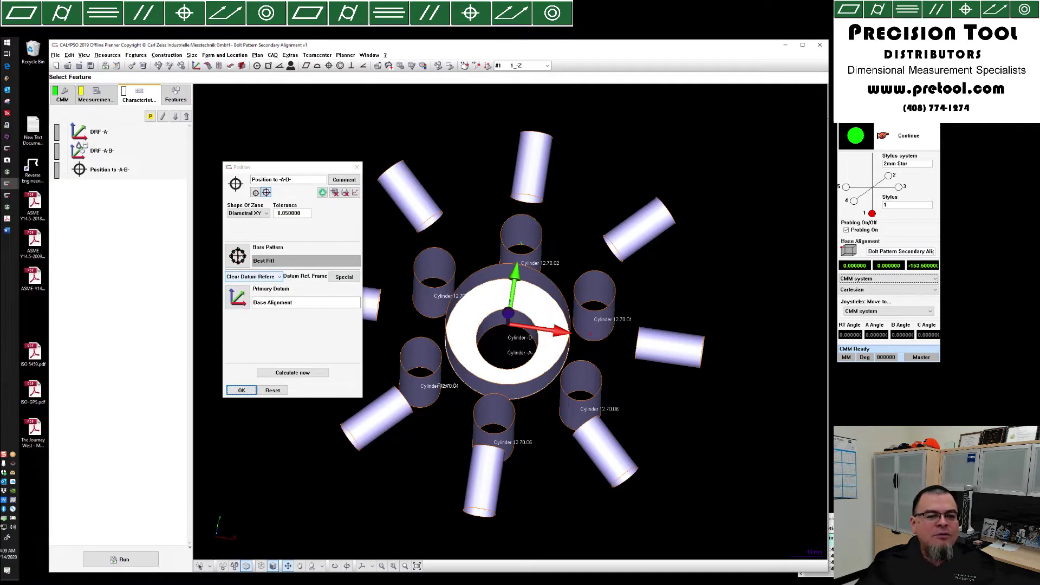
{"action": "left_click", "coordinate": [252, 276]}
{"action": "mouse_move", "coordinate": [271, 297]}
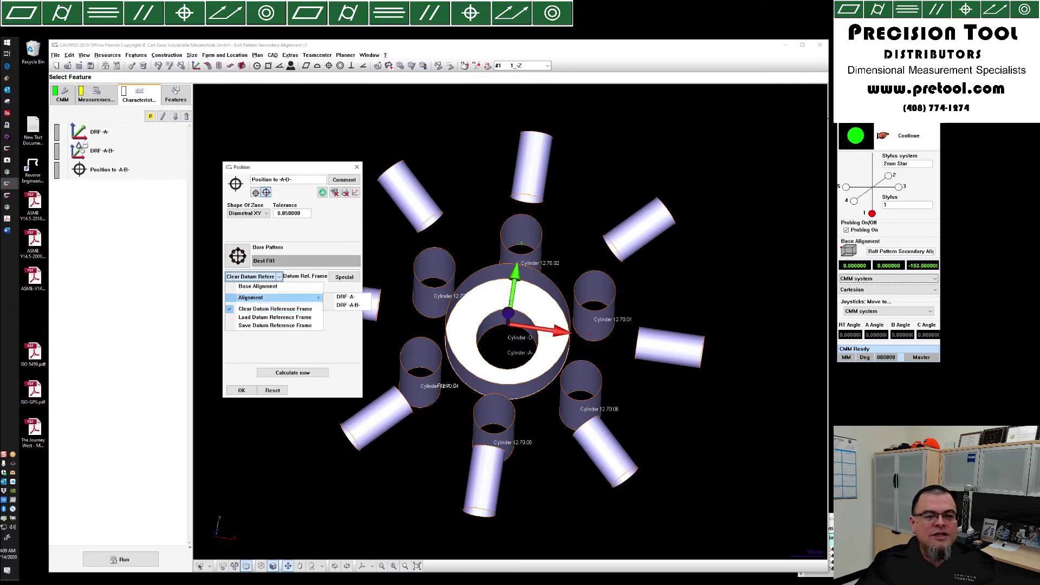
{"action": "key", "text": "alt+Tab"}
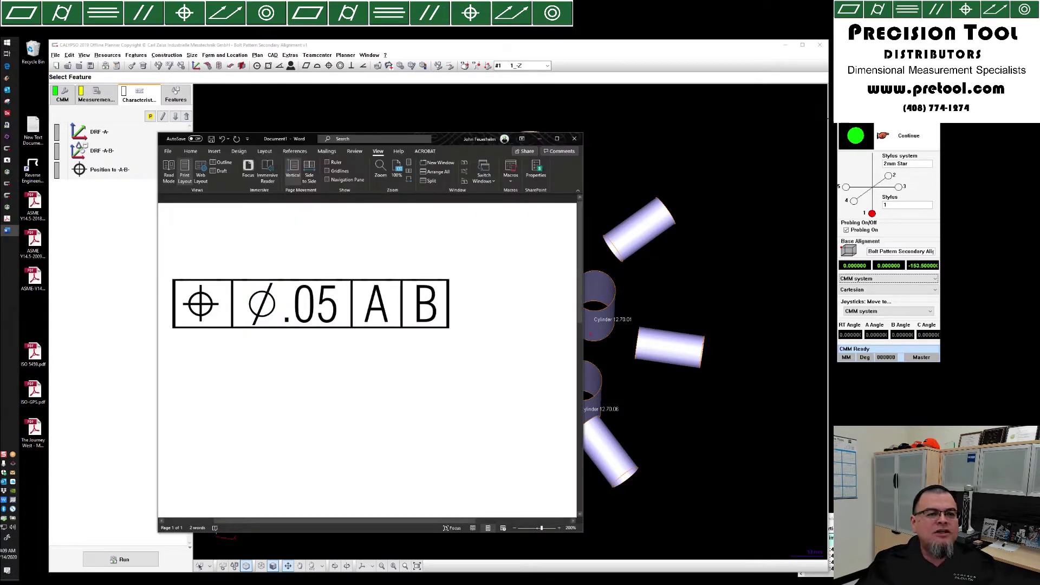
{"action": "key", "text": "alt+Tab"}
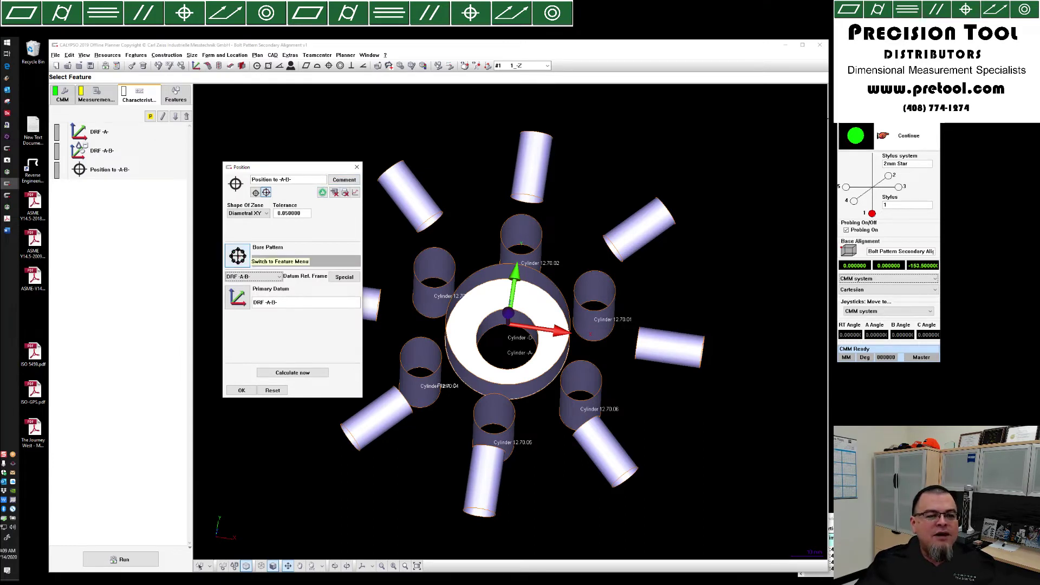
- Open the bore pattern best fit definition and select Cylinder 12.70.01 through Cylinder 12.70.06 as its elements
{"action": "left_click", "coordinate": [239, 257]}
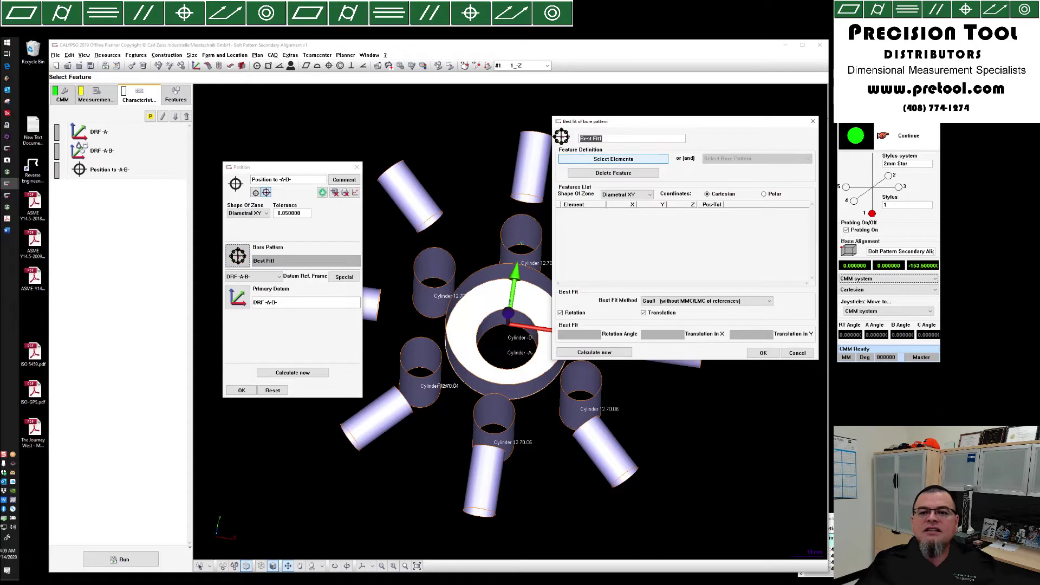
{"action": "left_click", "coordinate": [613, 159]}
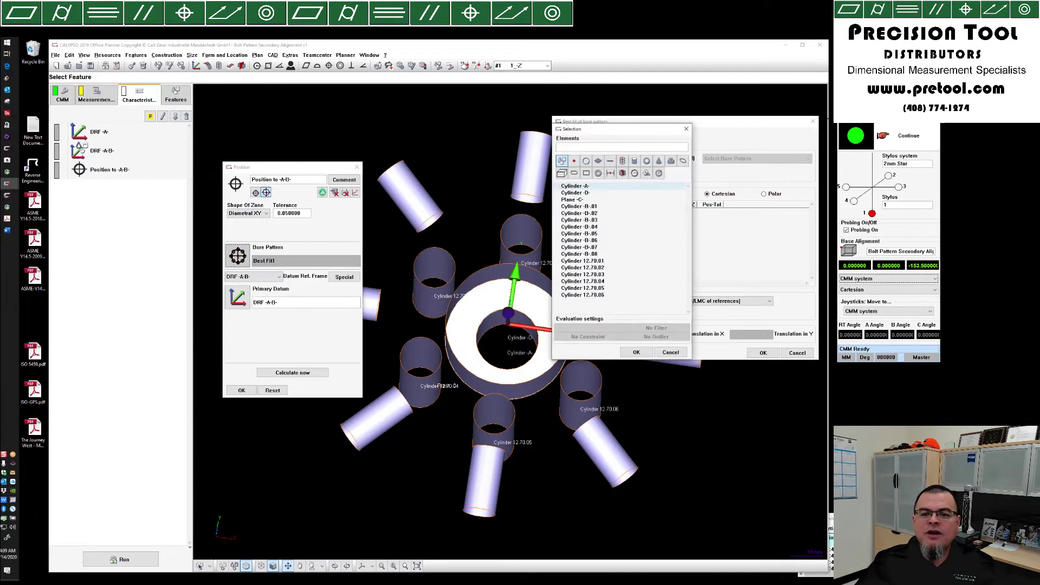
{"action": "left_click", "coordinate": [583, 262]}
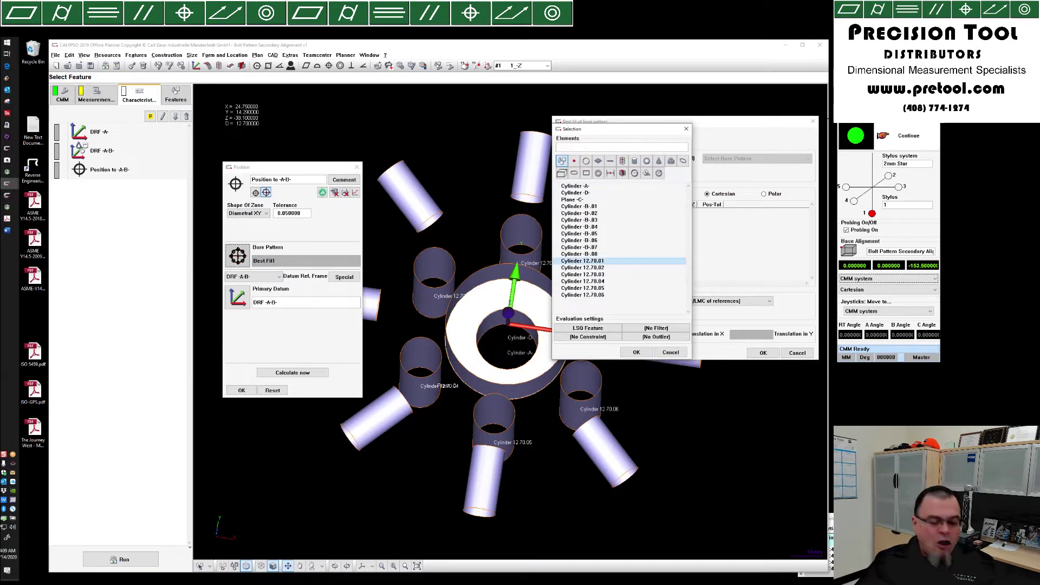
{"action": "left_click", "coordinate": [582, 295], "text": "shift"}
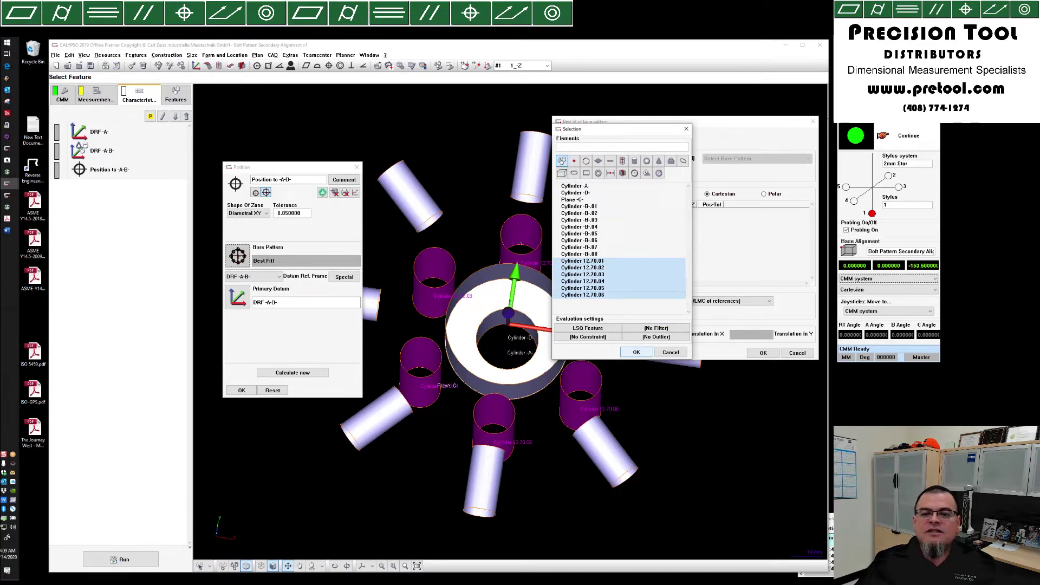
{"action": "left_click", "coordinate": [637, 353]}
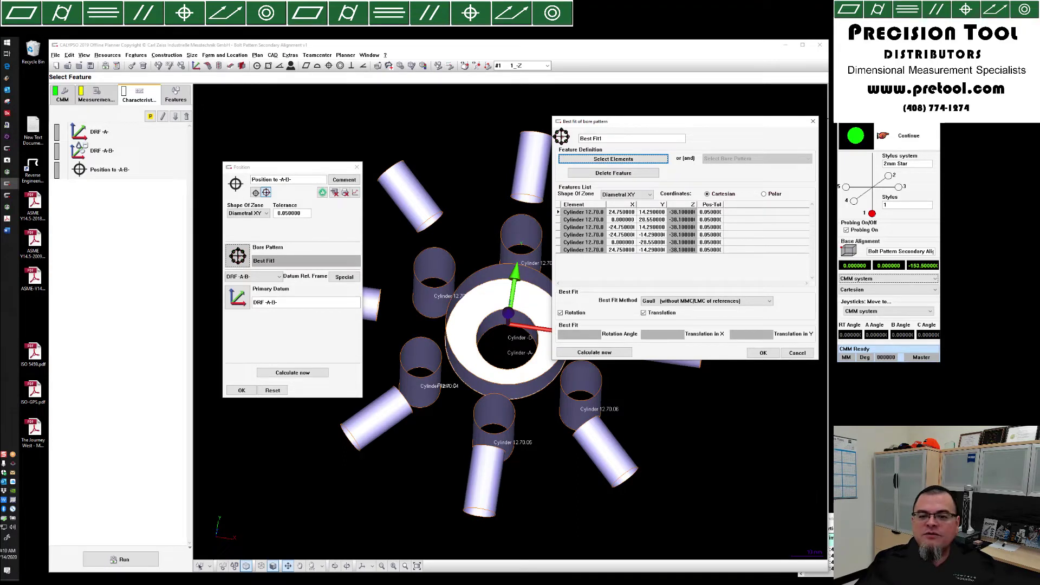
- Disable rotation, translation in X and translation in Y for the bore pattern best fit
{"action": "left_click", "coordinate": [561, 312]}
{"action": "left_click", "coordinate": [644, 313]}
{"action": "left_click", "coordinate": [732, 313]}
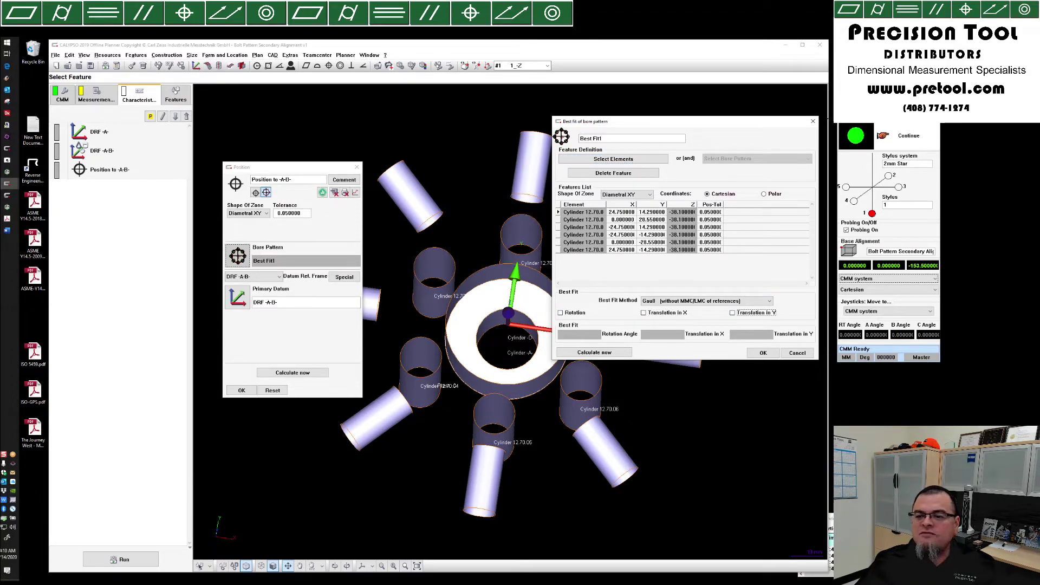
- Examine the available best fit methods for the bore pattern and their MMC/LMC handling
{"action": "left_click", "coordinate": [769, 301]}
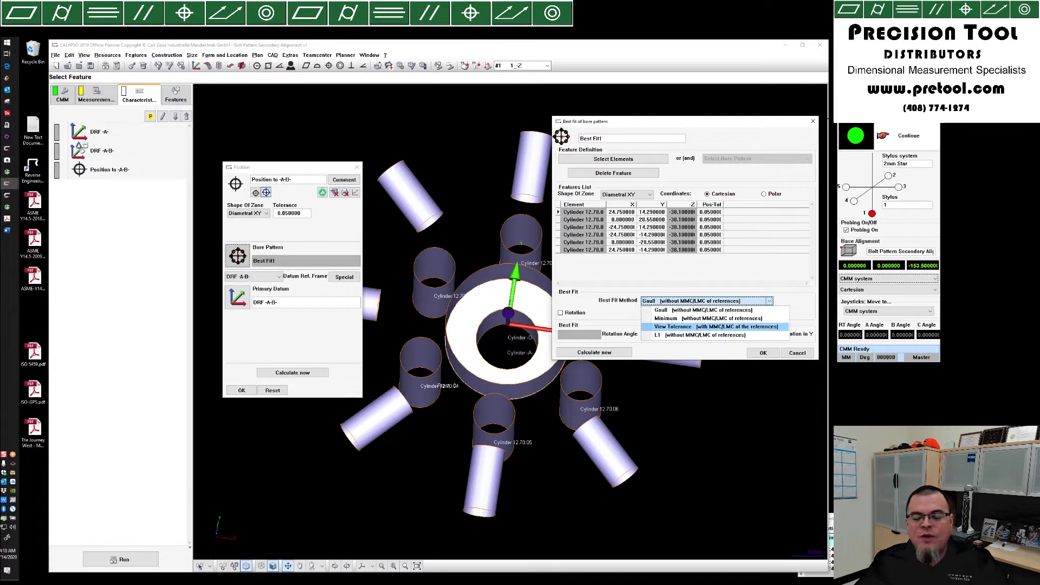
{"action": "key", "text": "Down"}
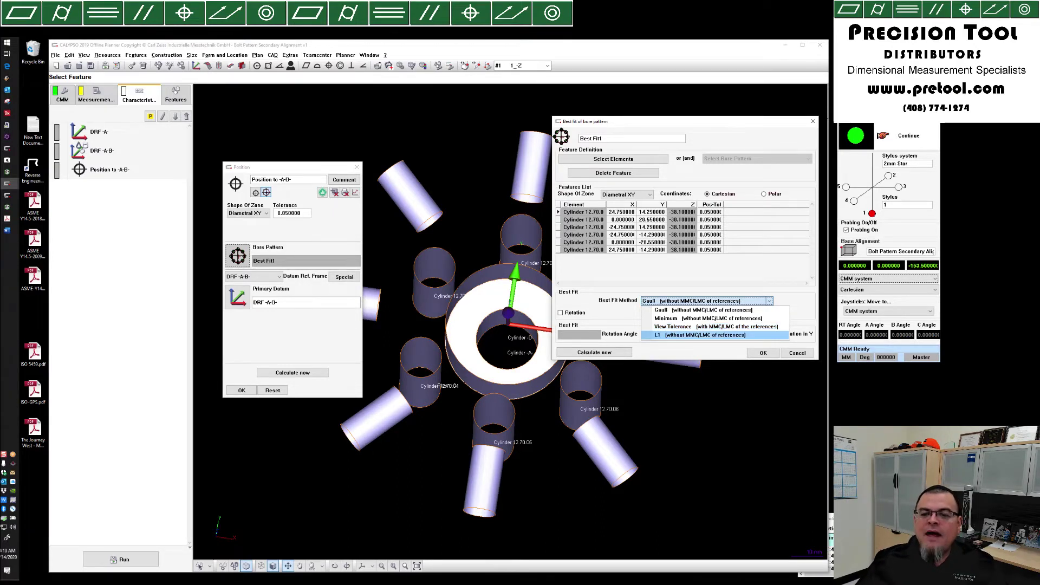
{"action": "key", "text": "Up"}
{"action": "key", "text": "Down"}
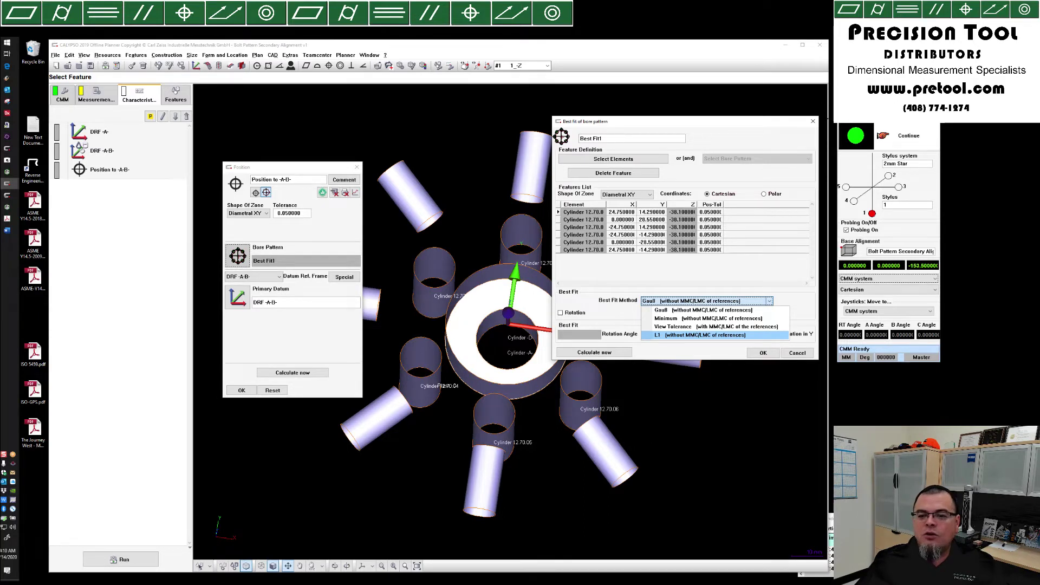
{"action": "key", "text": "Escape"}
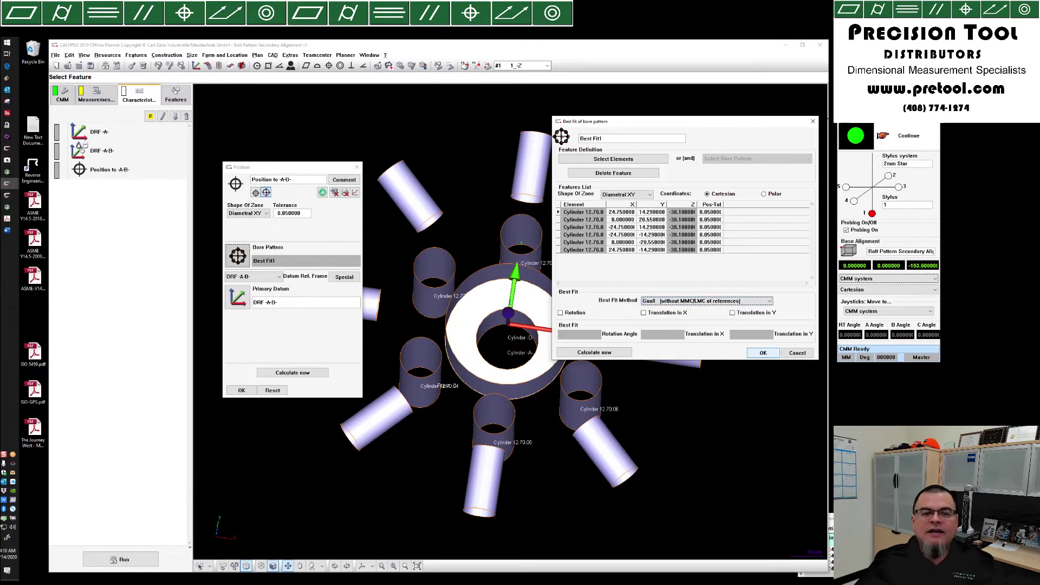
- Accept the bore pattern best fit with the Gauß method without MMC/LMC of references and close the position definition
{"action": "key", "text": "Return"}
{"action": "key", "text": "Tab"}
{"action": "key", "text": "Tab"}
{"action": "key", "text": "Tab"}
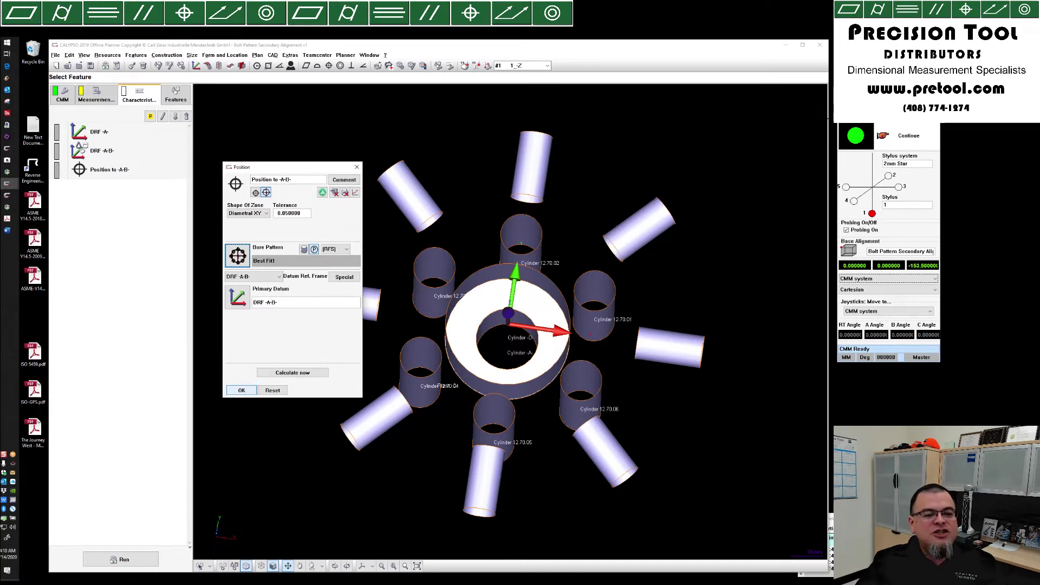
{"action": "key", "text": "Return"}
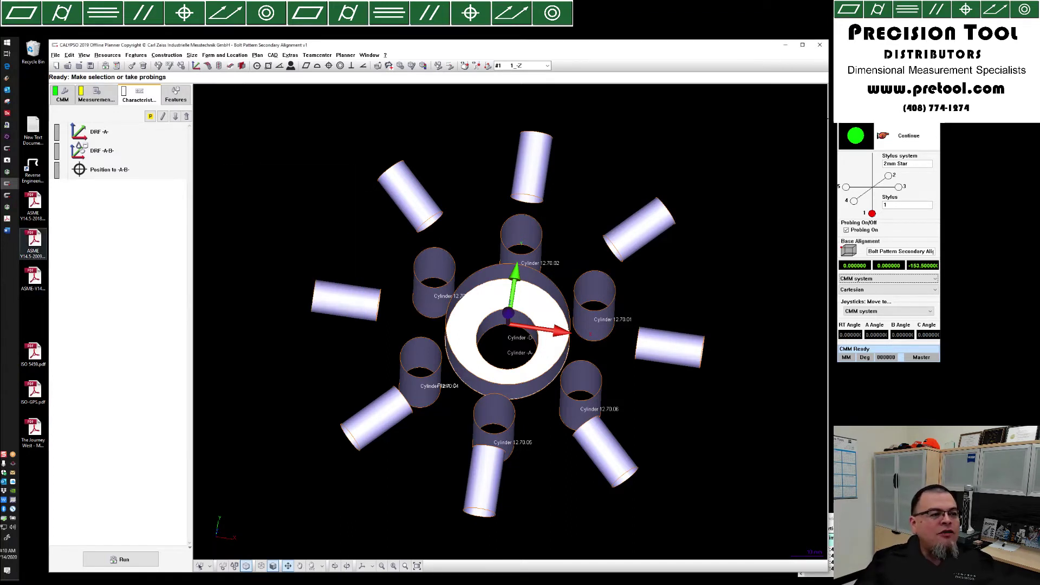
- Examine the datum references AD, C and B in the second feature control frame of the Word document
{"action": "left_click", "coordinate": [7, 231]}
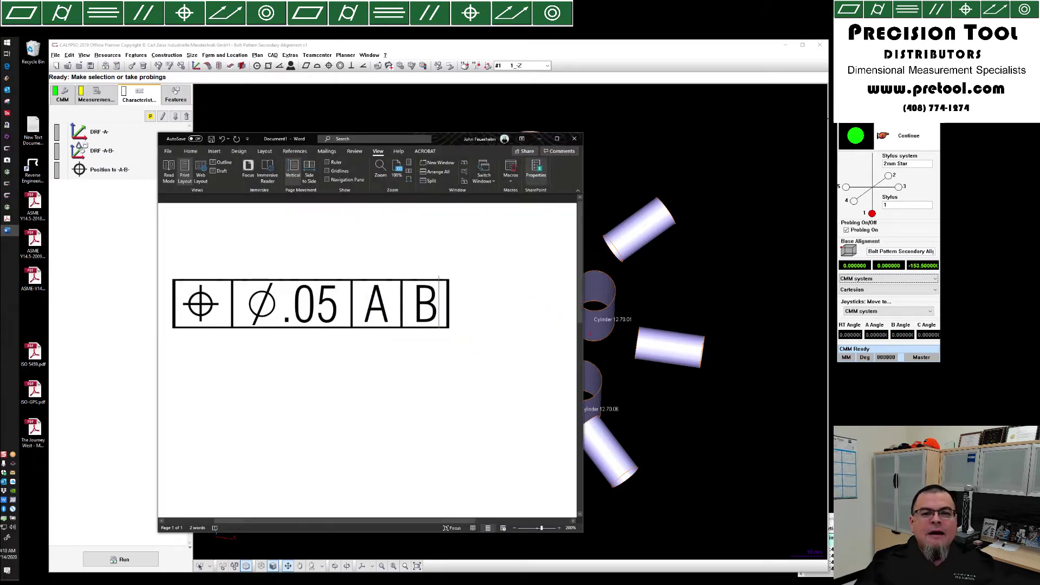
{"action": "scroll", "coordinate": [368, 356], "scroll_direction": "down", "scroll_amount": 6}
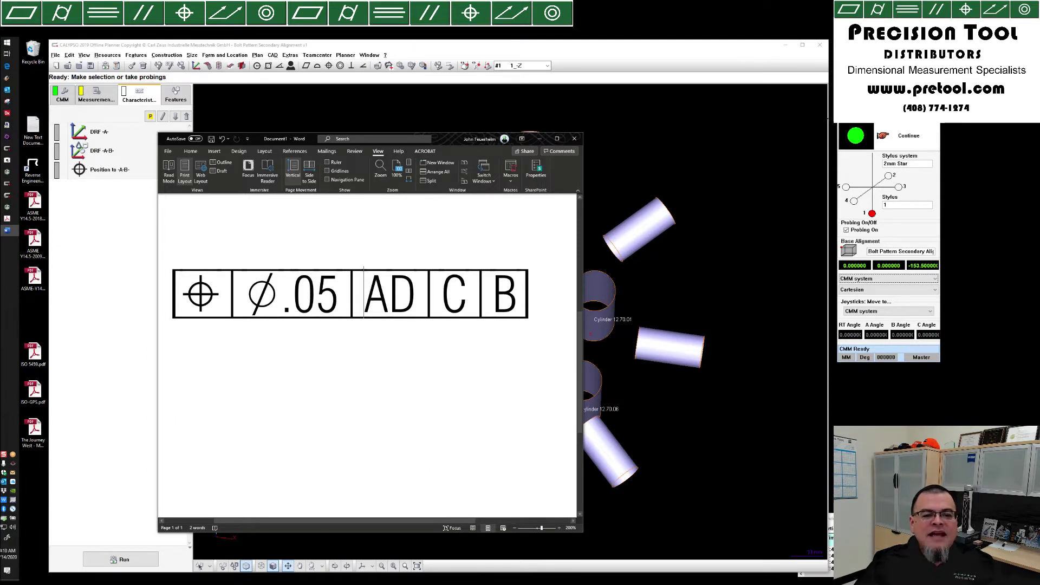
{"action": "left_click_drag", "start_coordinate": [364, 296], "coordinate": [415, 296]}
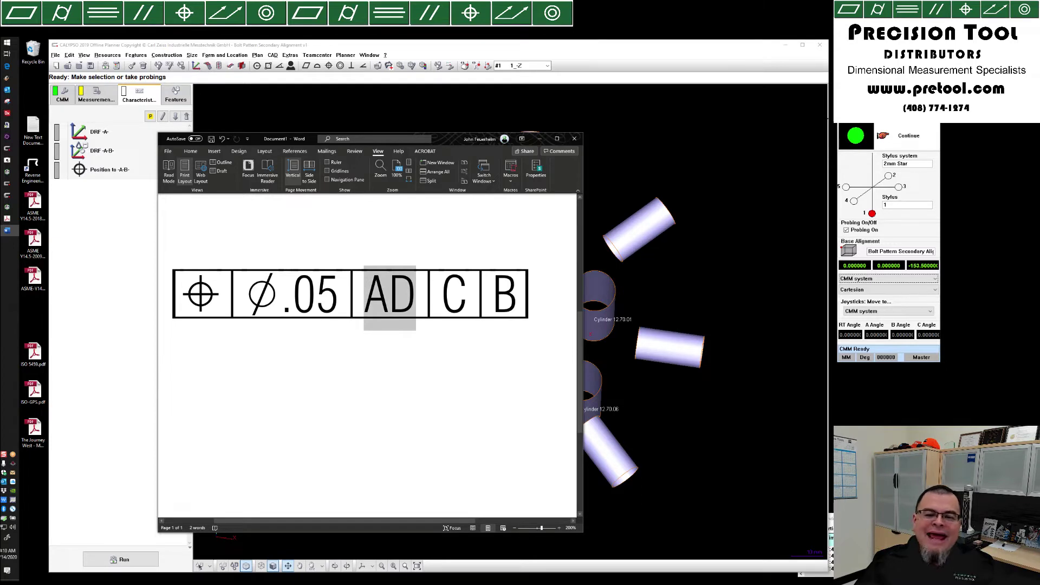
{"action": "key", "text": "Tab"}
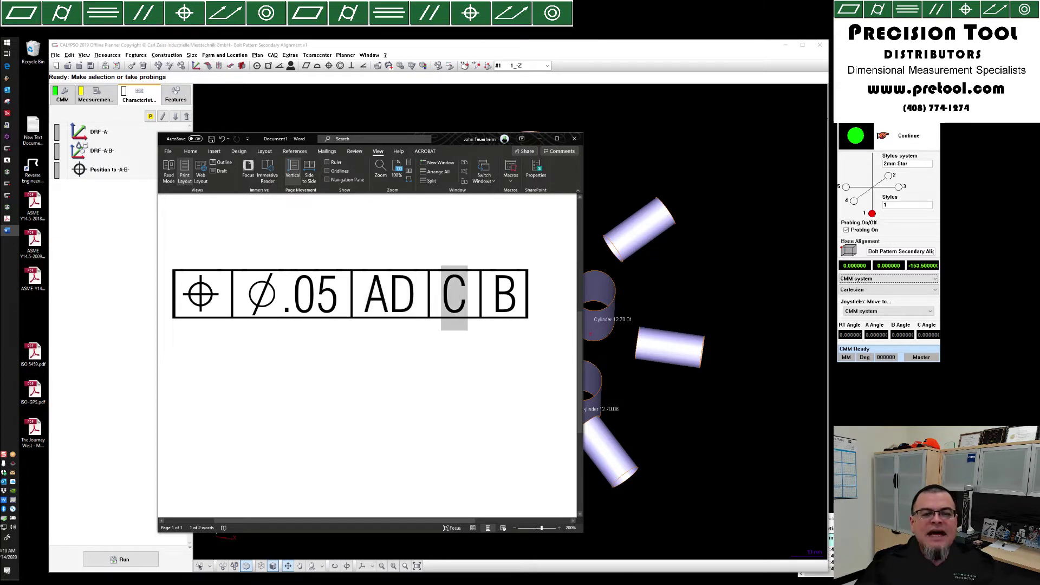
{"action": "key", "text": "Tab"}
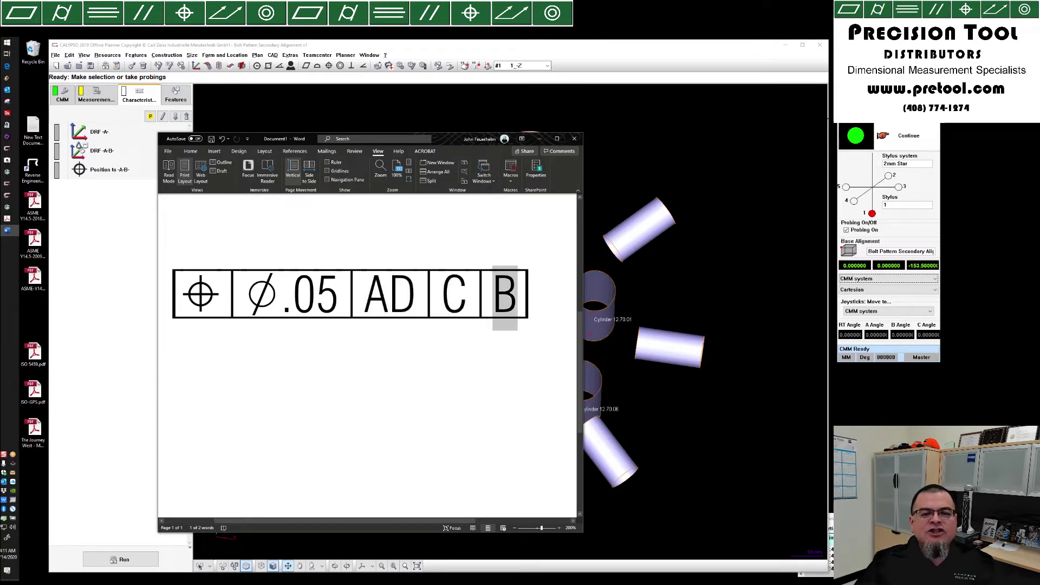
{"action": "left_click", "coordinate": [540, 139]}
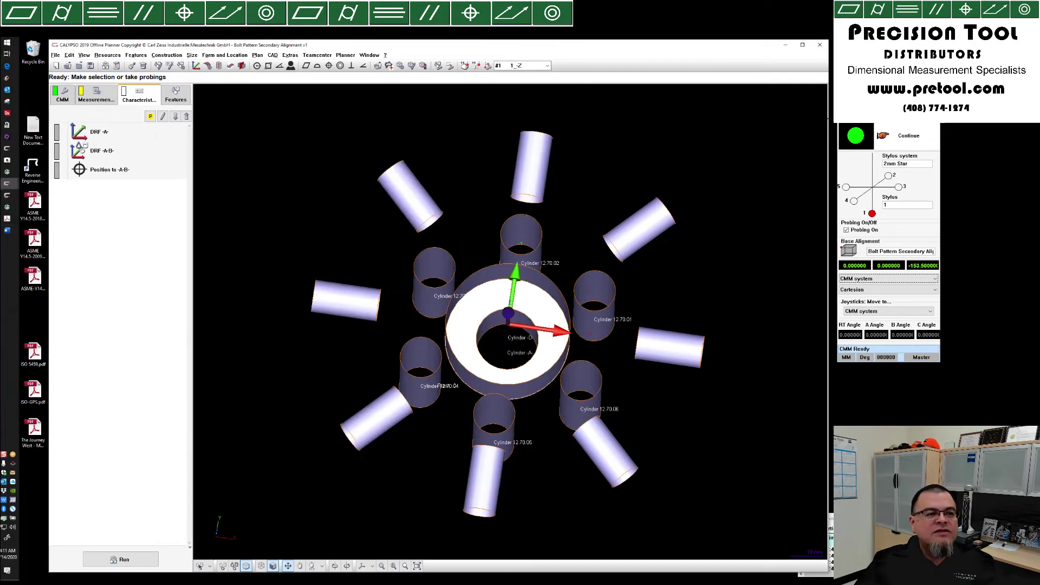
- Review Cylinder -A-, Cylinder -D-, Plane -C- and the Cylinder -B- bolt pattern features in the CALYPSO model
{"action": "left_click", "coordinate": [175, 95]}
{"action": "left_click", "coordinate": [109, 151]}
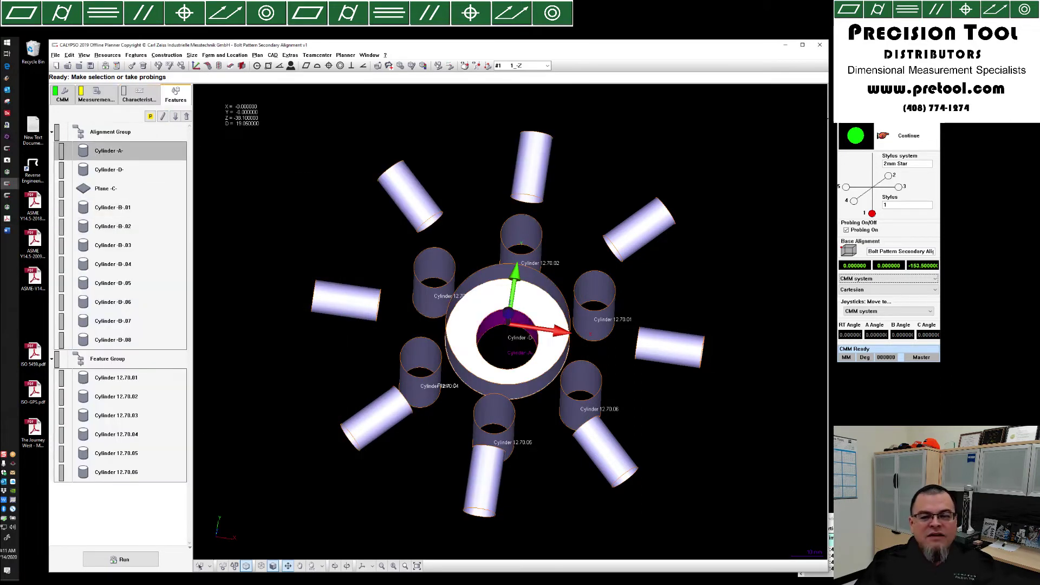
{"action": "left_click", "coordinate": [109, 169]}
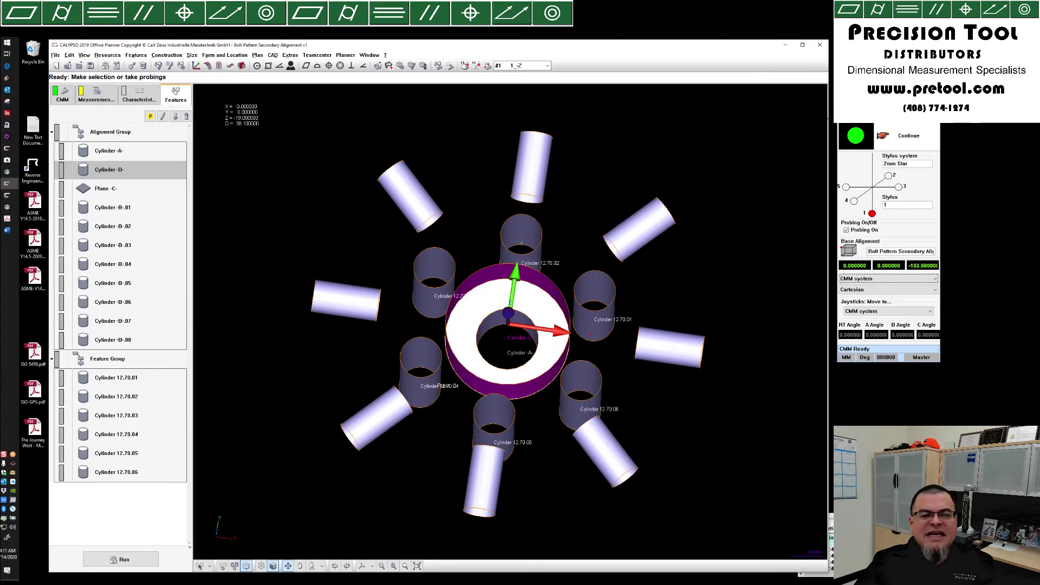
{"action": "left_click", "coordinate": [110, 151]}
{"action": "left_click", "coordinate": [109, 170]}
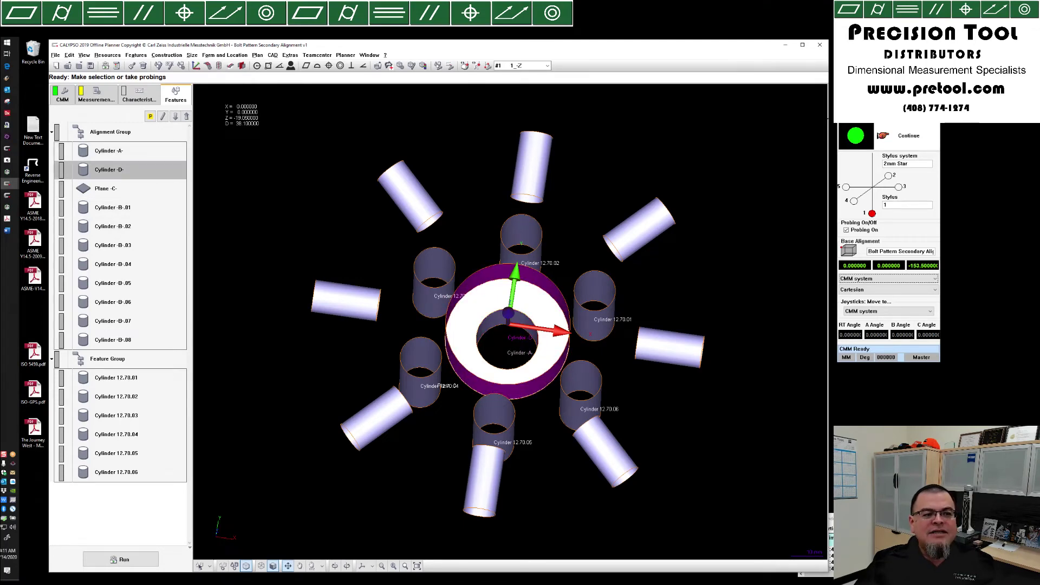
{"action": "left_click", "coordinate": [109, 189]}
{"action": "middle_click_drag", "start_coordinate": [509, 368], "coordinate": [512, 324]}
{"action": "left_click", "coordinate": [113, 208]}
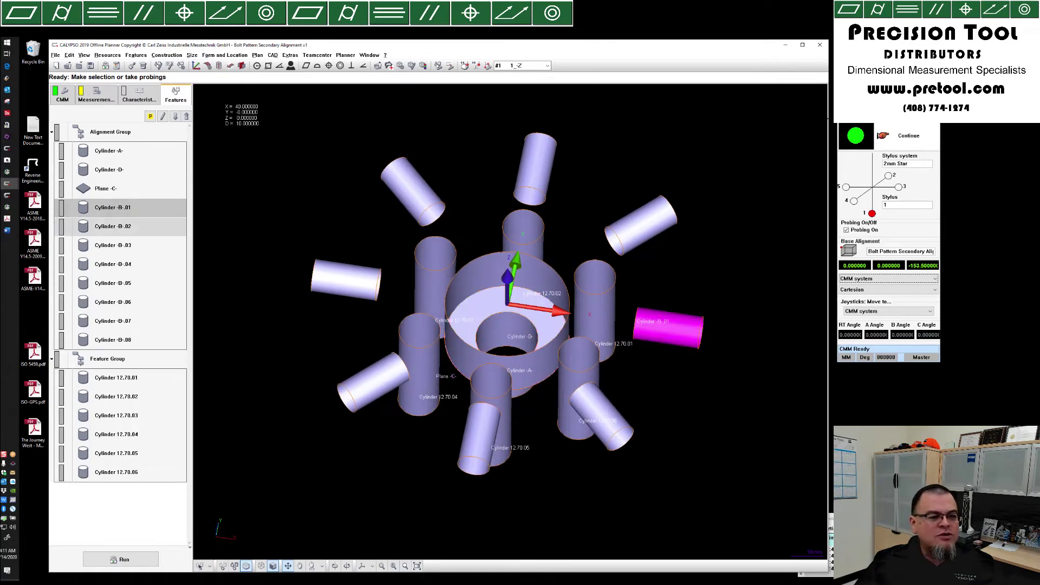
{"action": "left_click", "coordinate": [112, 340], "text": "shift"}
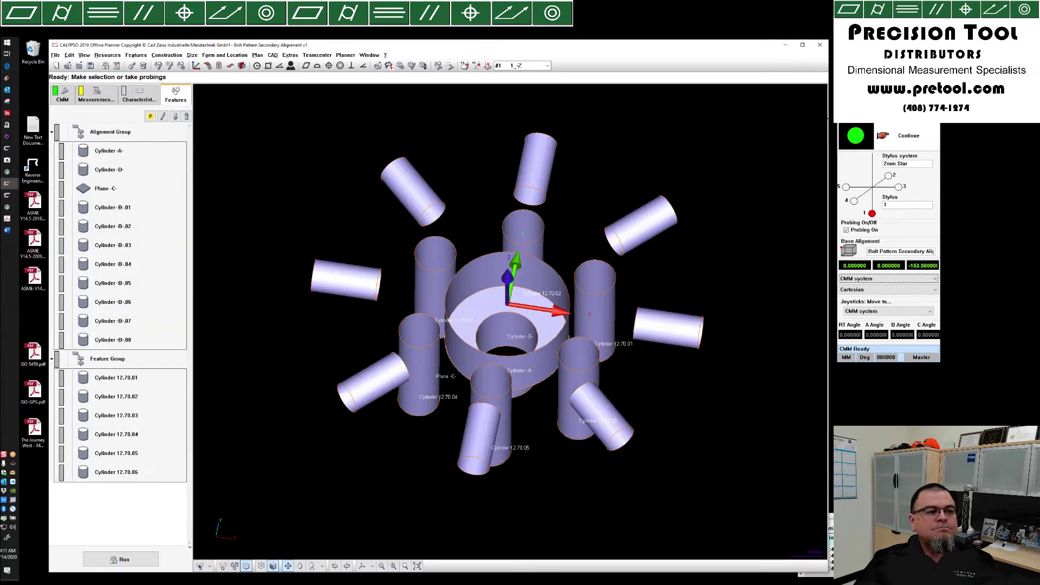
- Insert a step cylinder feature after Cylinder -D- in the alignment group
{"action": "left_click", "coordinate": [120, 170]}
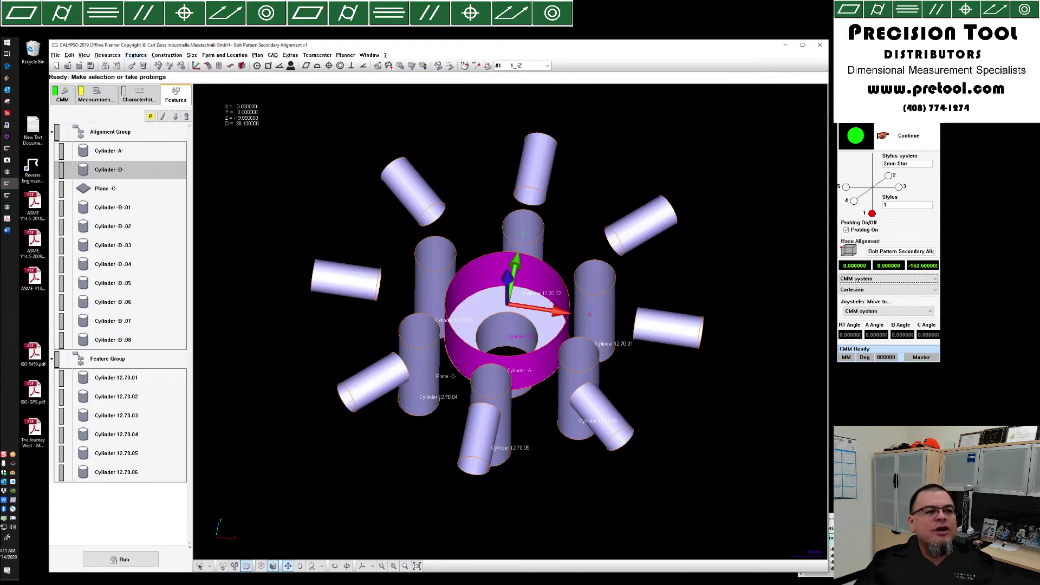
{"action": "left_click", "coordinate": [136, 55]}
{"action": "mouse_move", "coordinate": [161, 195]}
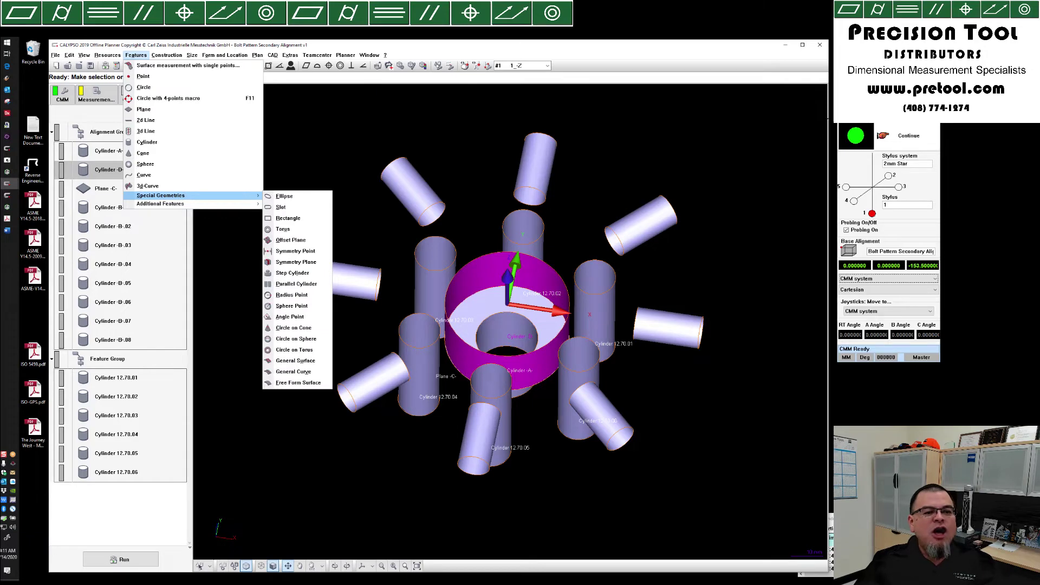
{"action": "left_click", "coordinate": [292, 273]}
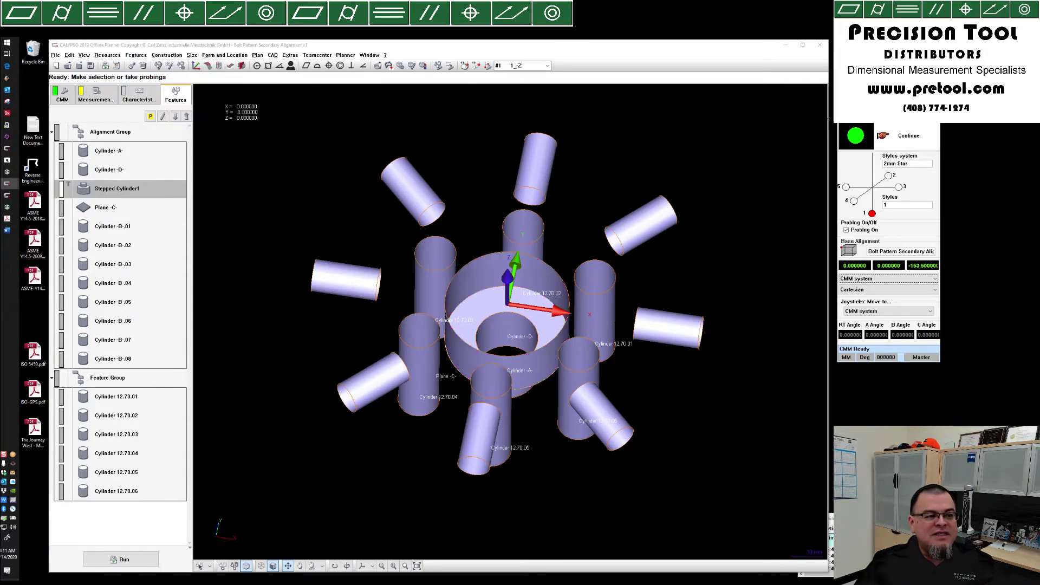
- Define the stepped cylinder by recalling the feature points of Cylinder -A- and Cylinder -D-
{"action": "double_click", "coordinate": [117, 189]}
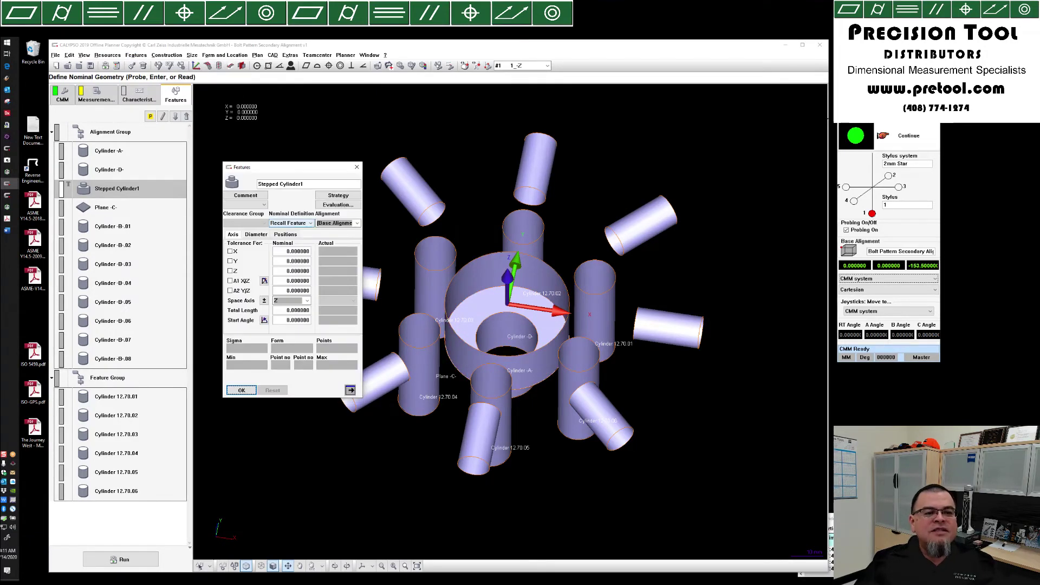
{"action": "left_click", "coordinate": [296, 223]}
{"action": "left_click", "coordinate": [308, 265]}
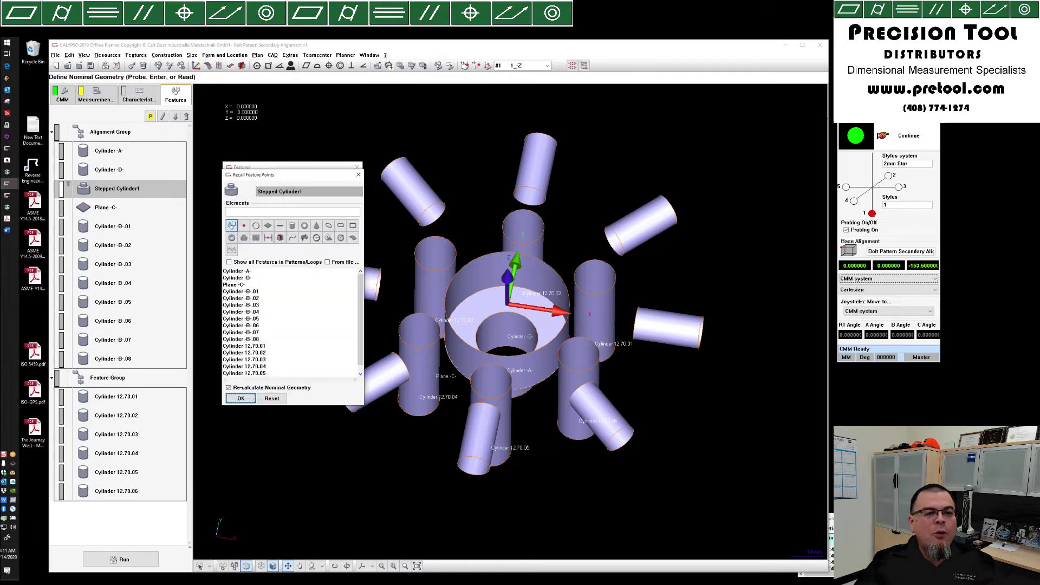
{"action": "left_click", "coordinate": [239, 271]}
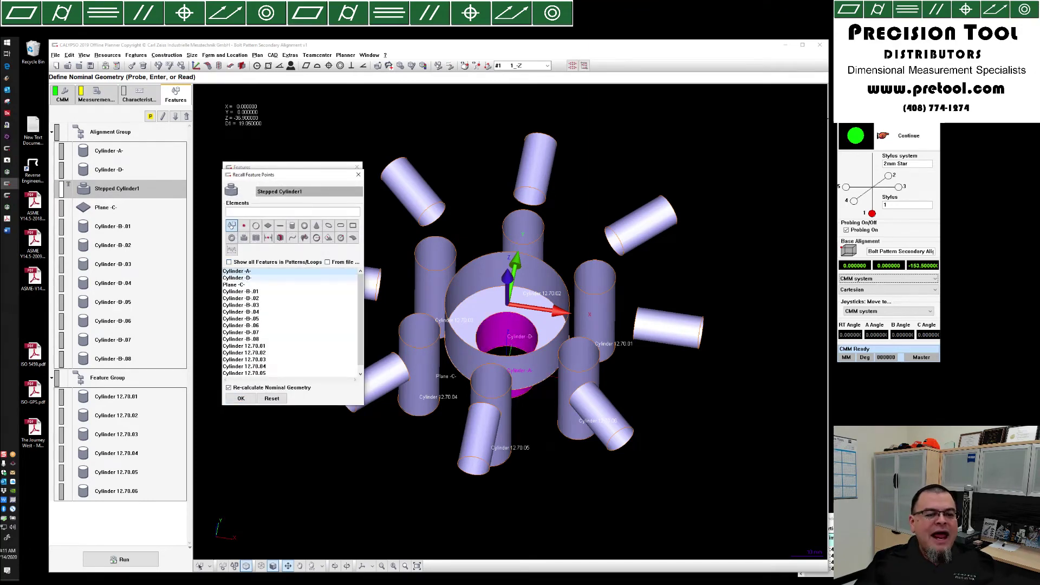
{"action": "left_click", "coordinate": [238, 278], "text": "ctrl"}
{"action": "left_click", "coordinate": [241, 399]}
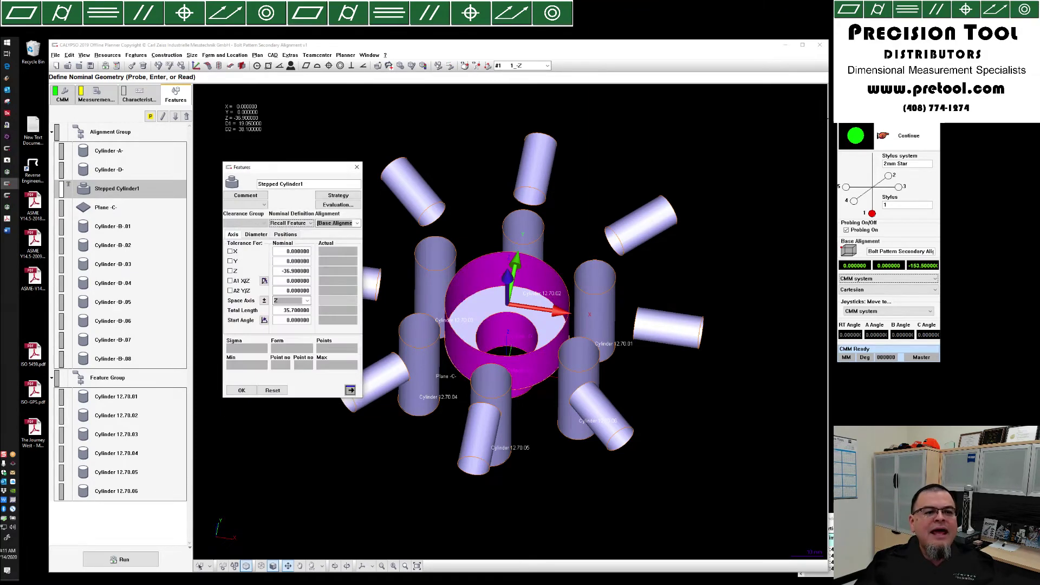
- Rename the feature as Stepped Cylinder -AD-, check its nominal diameters and positions, and accept the definition
{"action": "key", "text": "BackSpace"}
{"action": "type", "text": "-AD-"}
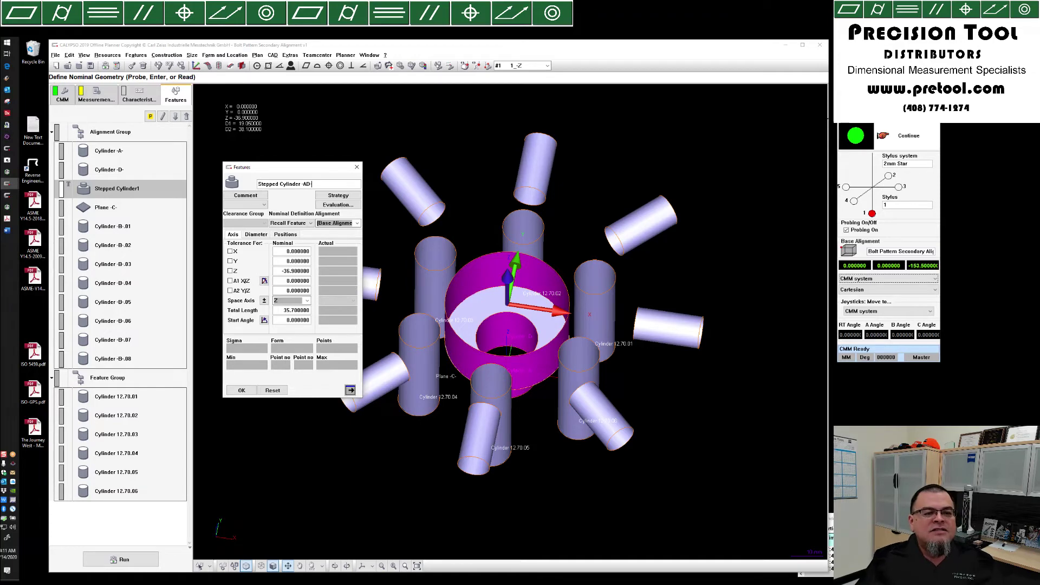
{"action": "left_click", "coordinate": [256, 234]}
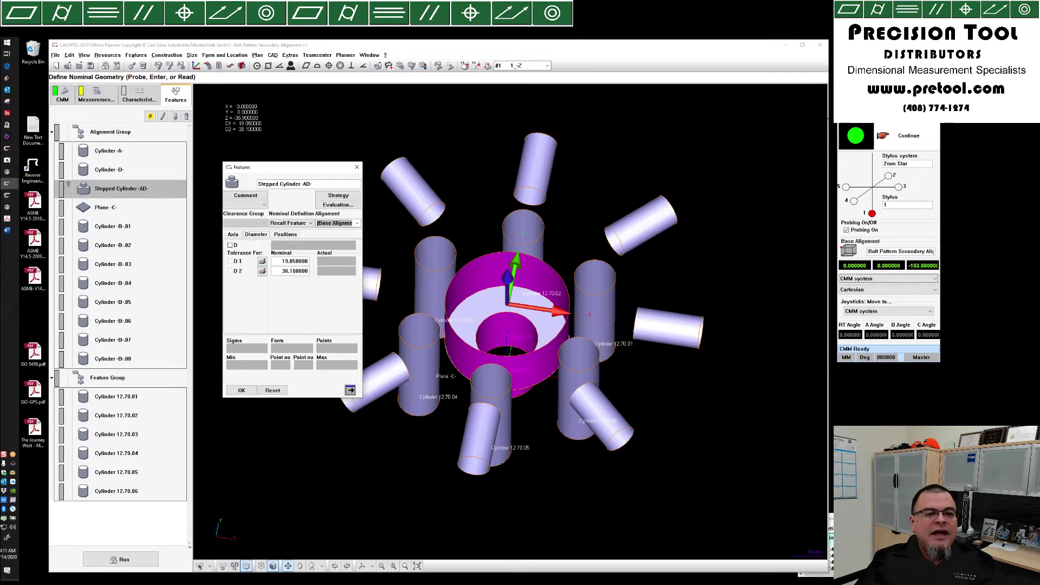
{"action": "left_click", "coordinate": [286, 235]}
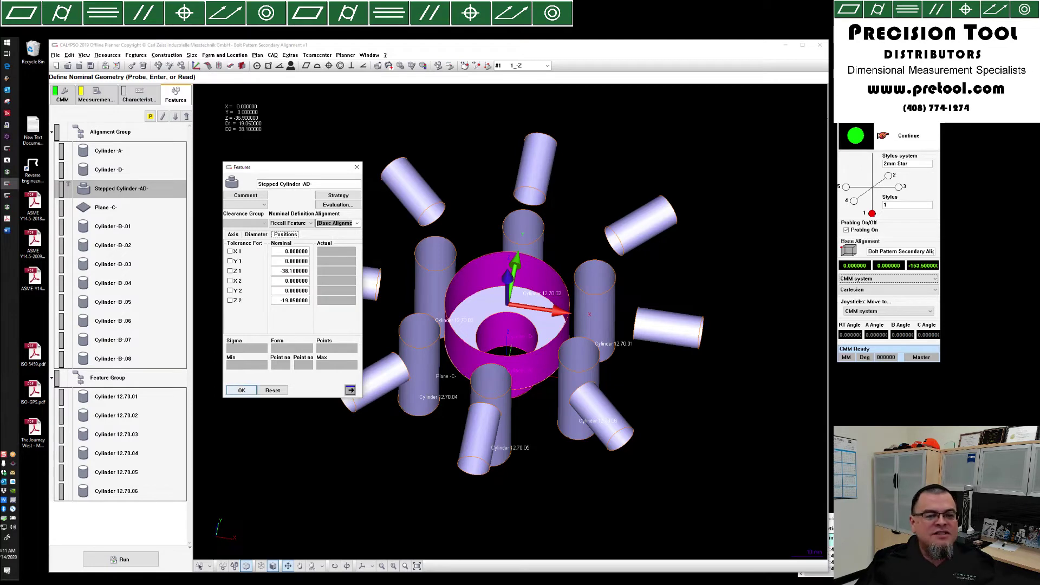
{"action": "key", "text": "Return"}
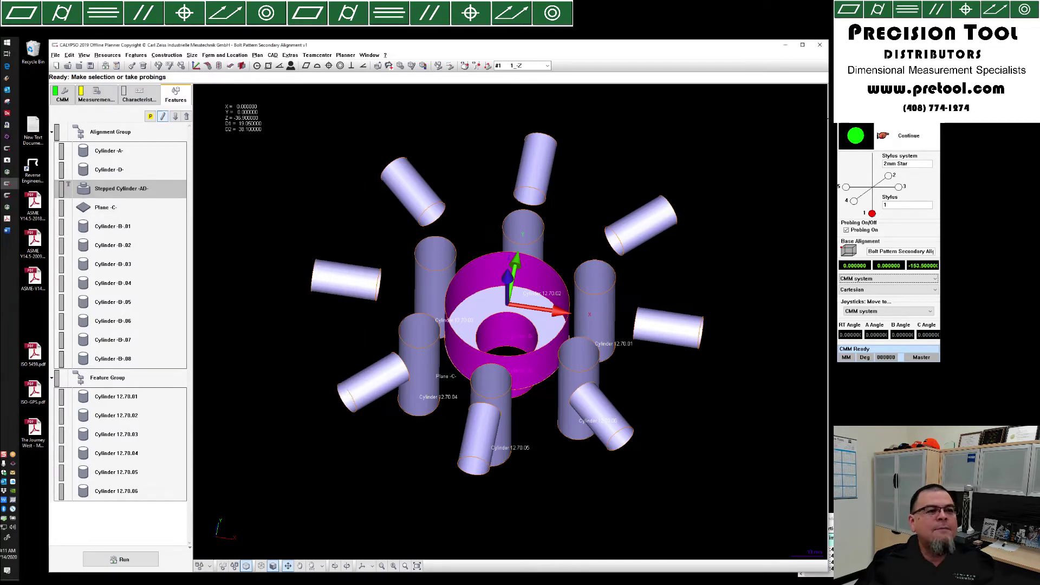
- Create a new alignment among the characteristics with Stepped Cylinder -AD- as its spatial rotation
{"action": "left_click", "coordinate": [139, 94]}
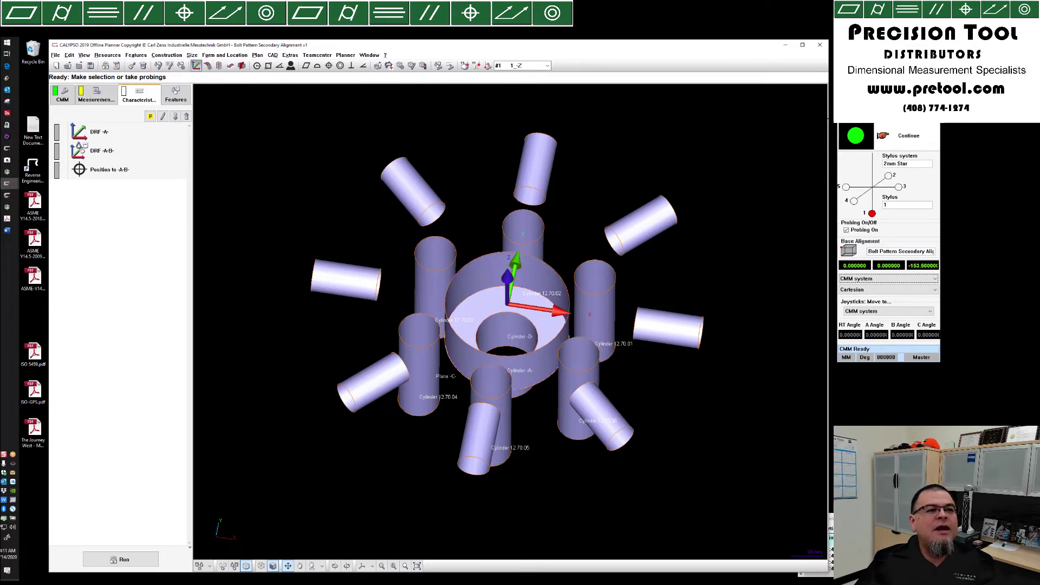
{"action": "left_click", "coordinate": [107, 55]}
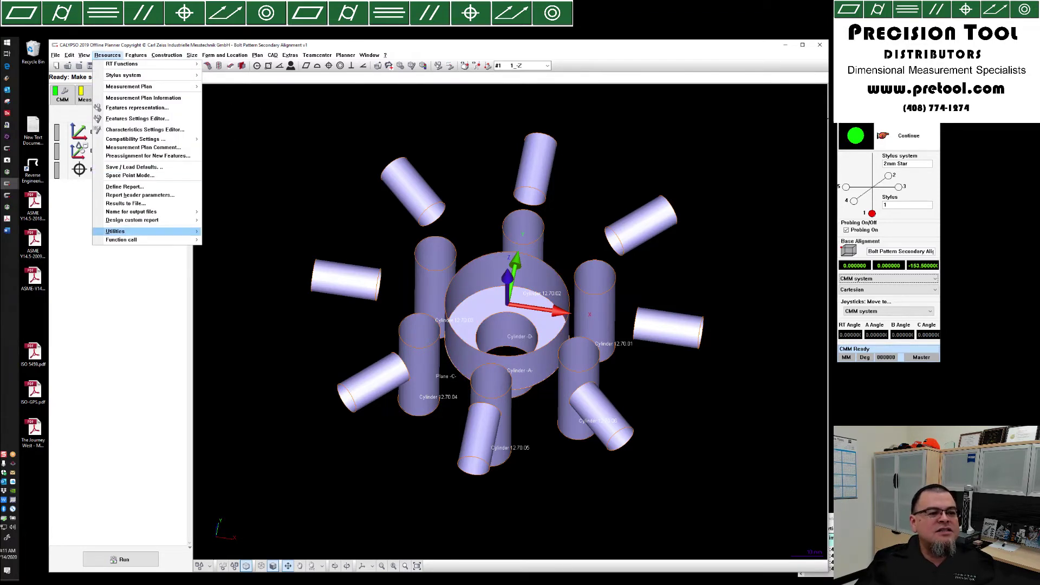
{"action": "mouse_move", "coordinate": [115, 231]}
{"action": "left_click", "coordinate": [226, 232]}
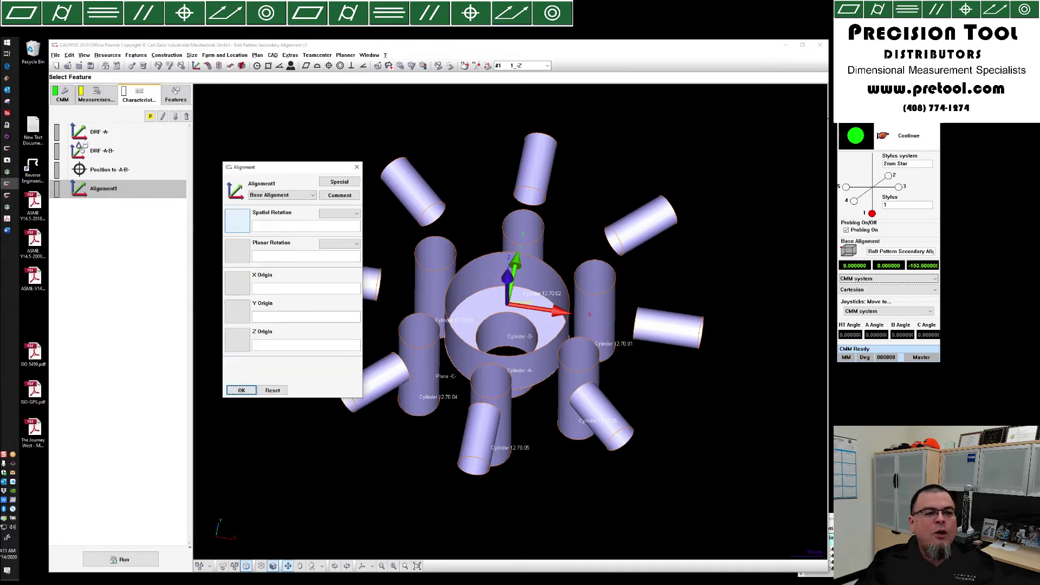
{"action": "left_click", "coordinate": [237, 221]}
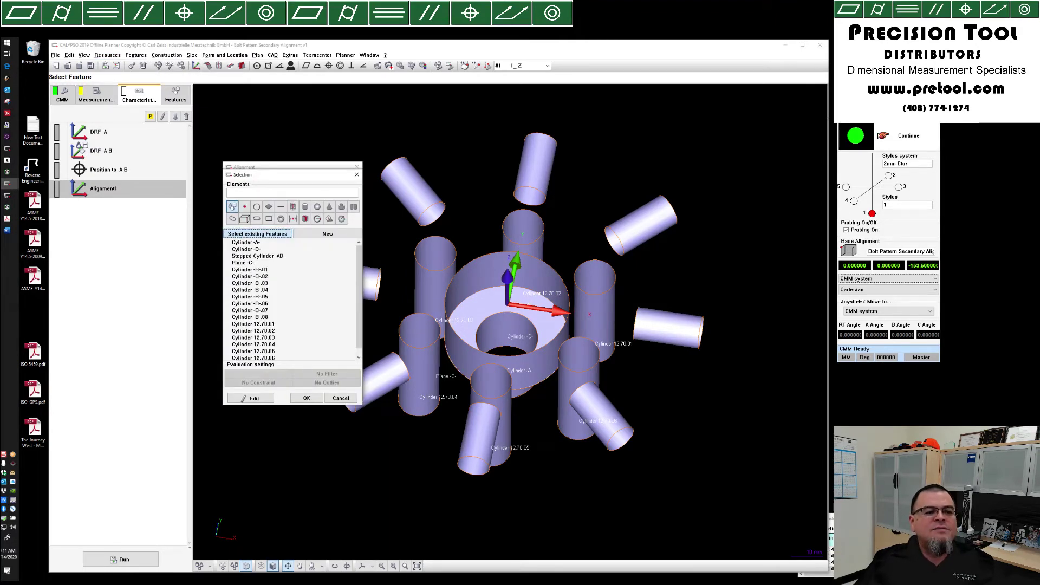
{"action": "double_click", "coordinate": [258, 256]}
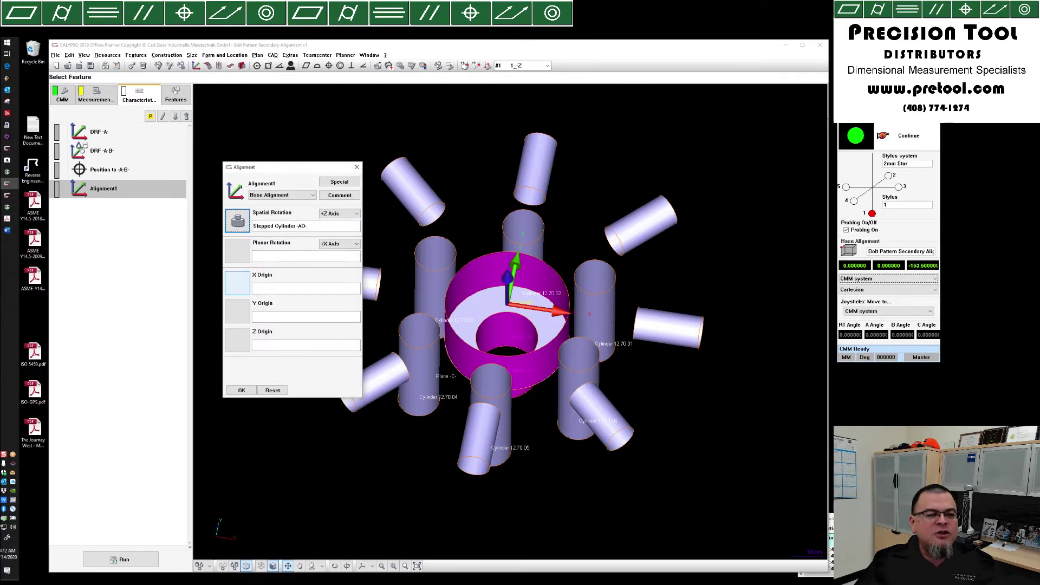
- Set both the X origin and Y origin of the alignment to Stepped Cylinder -AD-
{"action": "left_click", "coordinate": [238, 283]}
{"action": "double_click", "coordinate": [259, 256]}
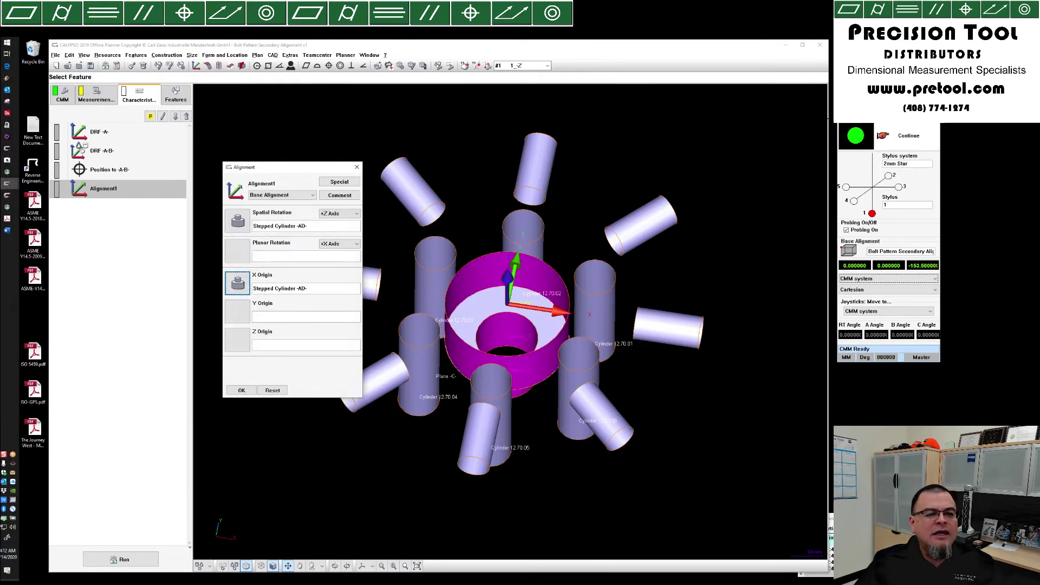
{"action": "left_click", "coordinate": [237, 312]}
{"action": "double_click", "coordinate": [258, 256]}
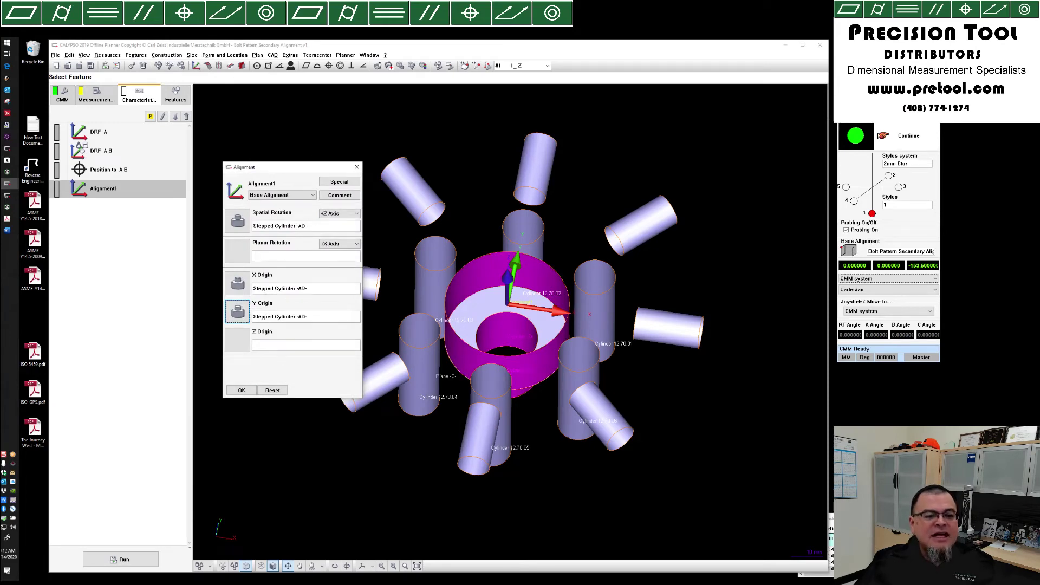
- Set the alignment's Z origin to Plane -C- and check the feature control frame in the Word document
{"action": "left_click", "coordinate": [238, 340]}
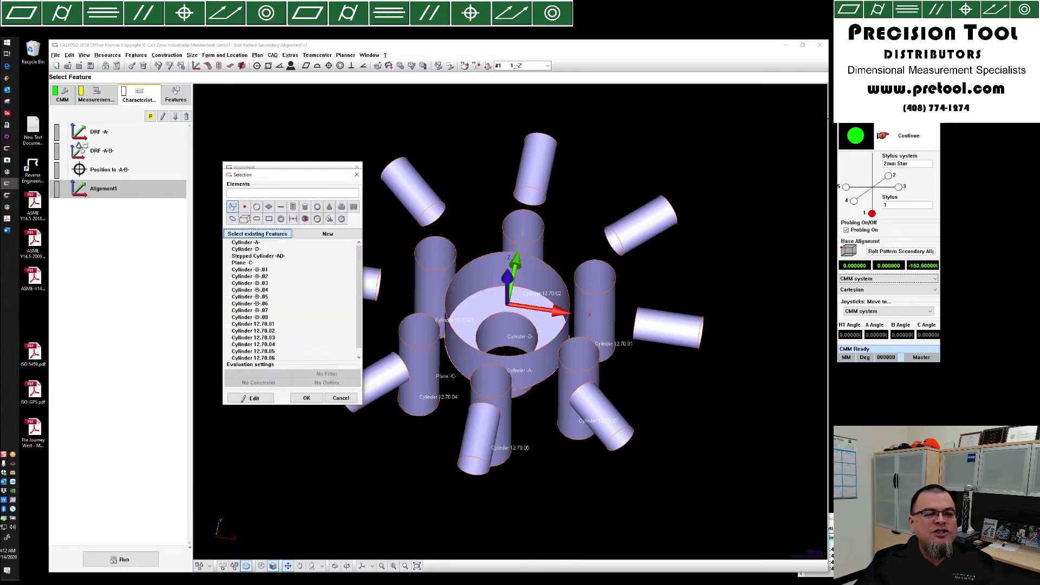
{"action": "left_click", "coordinate": [242, 262]}
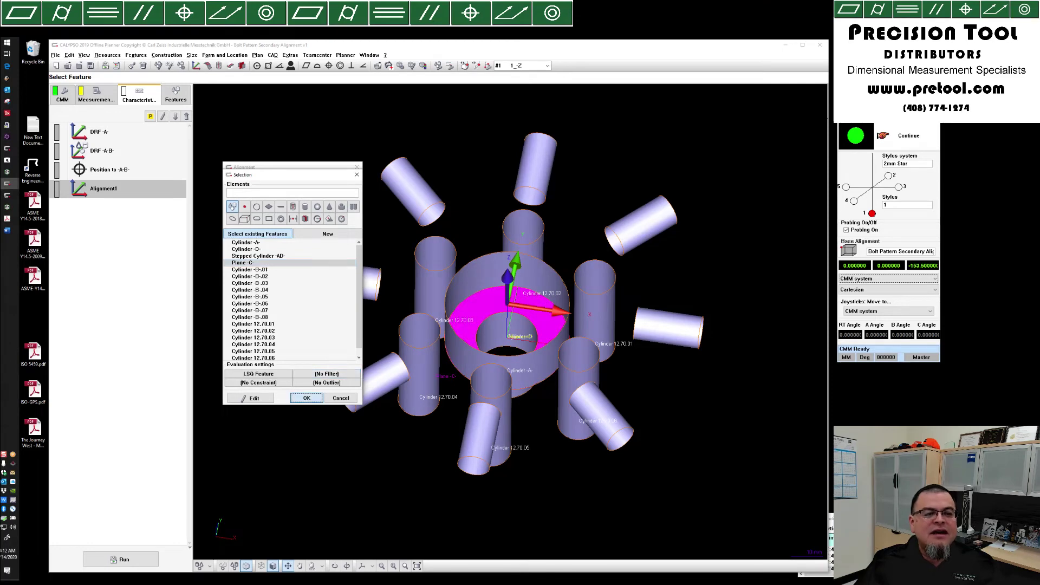
{"action": "left_click", "coordinate": [307, 398]}
{"action": "left_click", "coordinate": [7, 230]}
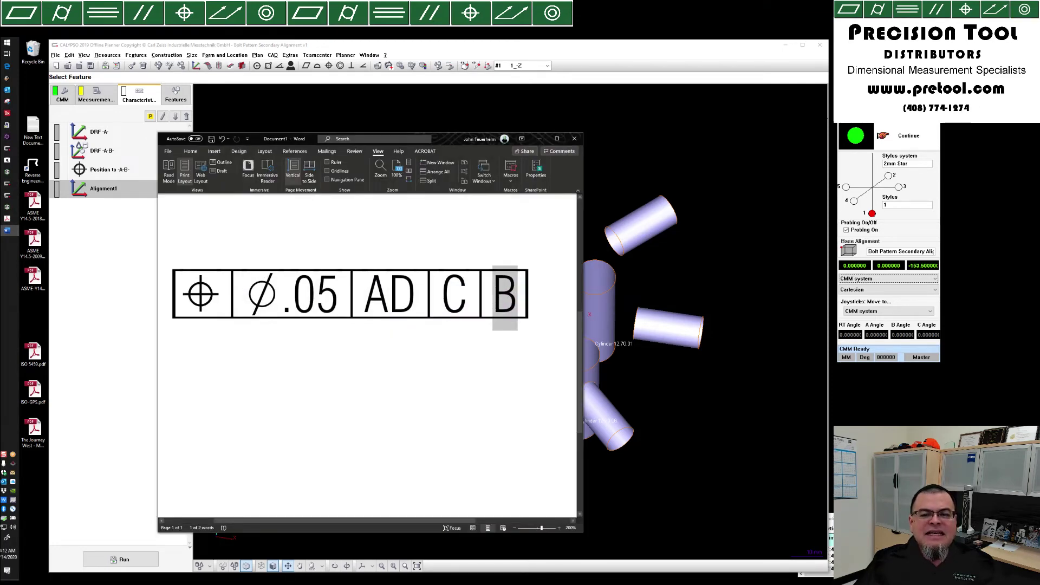
{"action": "left_click", "coordinate": [7, 231]}
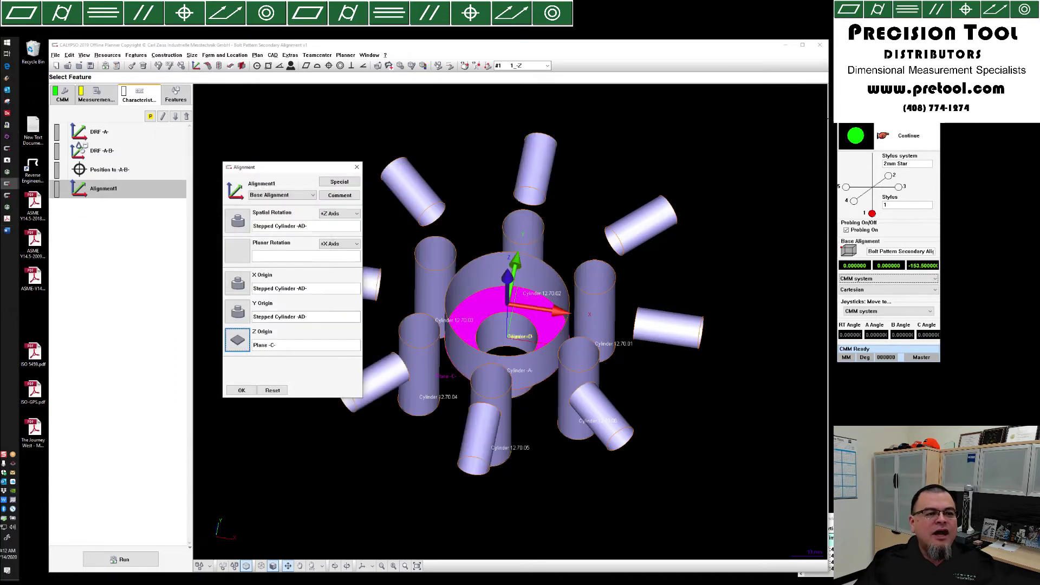
- Rename the new alignment as DRF -AD-C- and accept its definition
{"action": "left_click", "coordinate": [339, 195]}
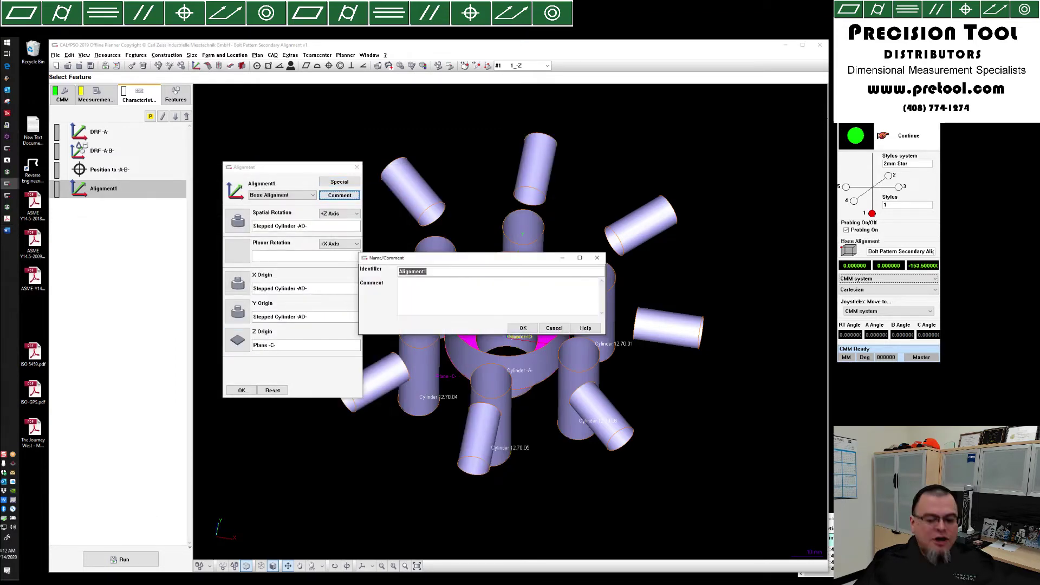
{"action": "type", "text": "DRF -AD"}
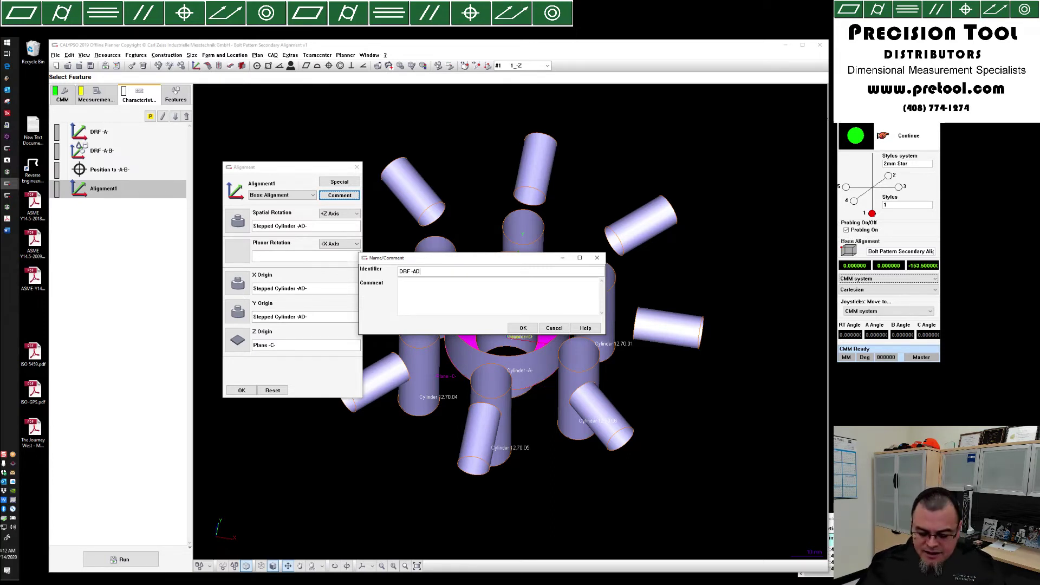
{"action": "type", "text": "-C-"}
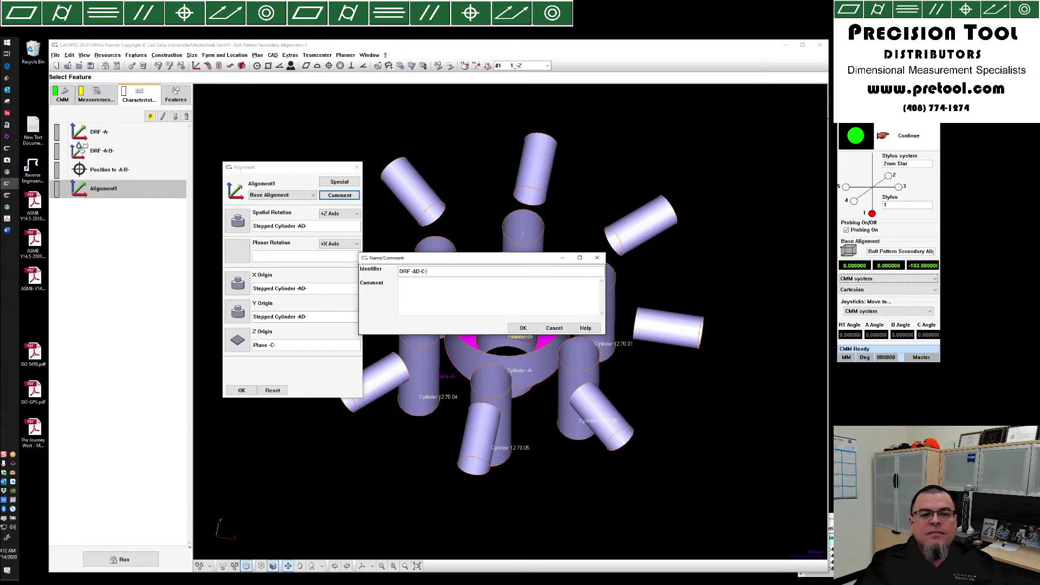
{"action": "key", "text": "Return"}
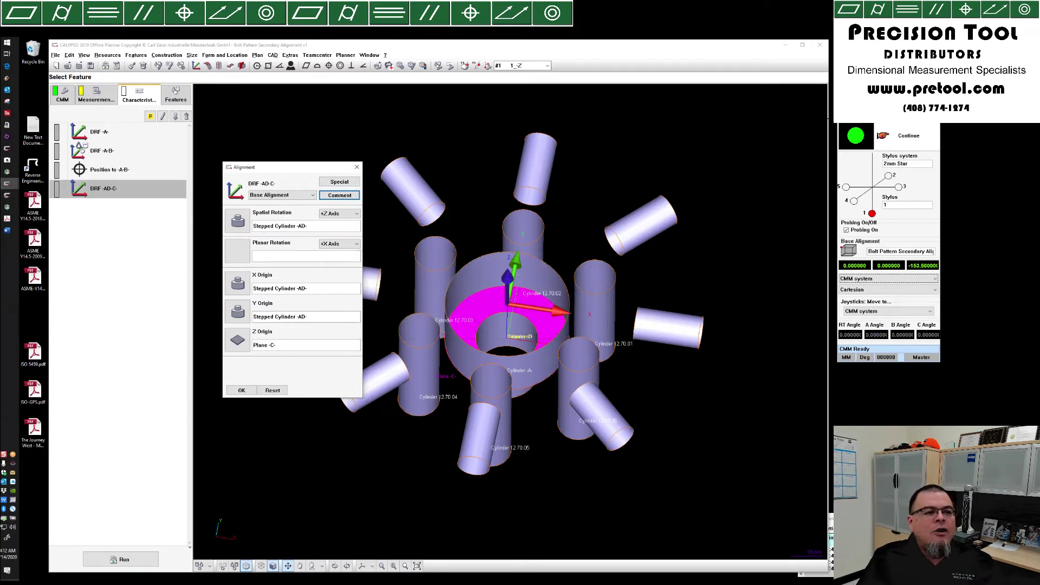
{"action": "left_click", "coordinate": [241, 390]}
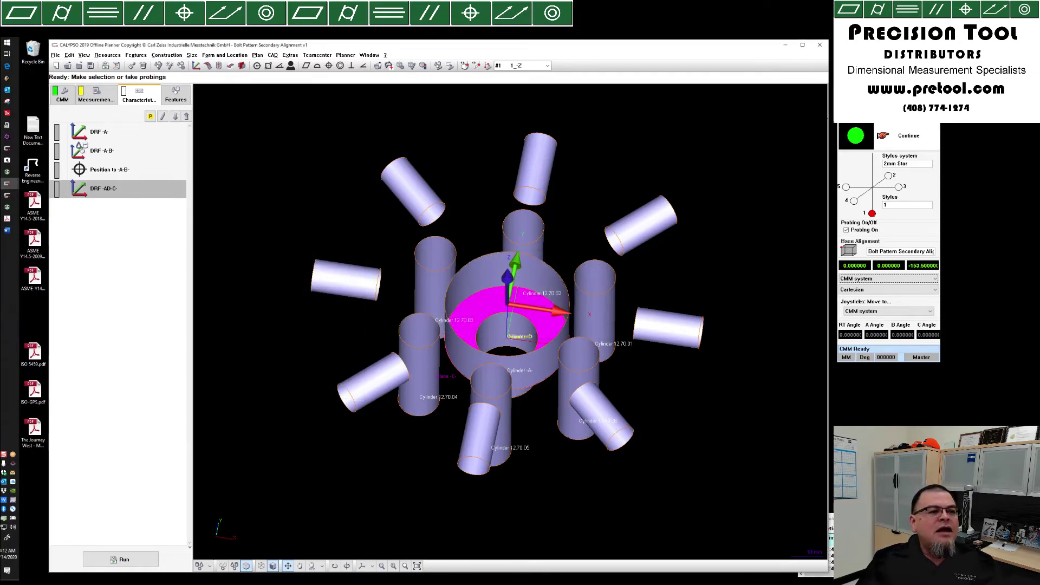
{"action": "left_click", "coordinate": [135, 347]}
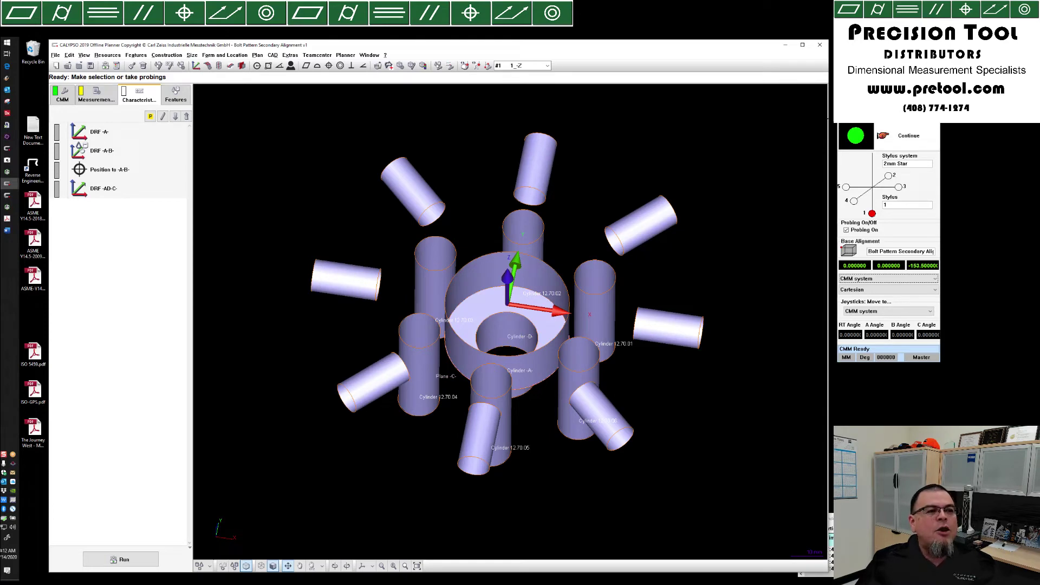
- Create a Geometry Best Fit alignment using the datum B bolt pattern, Cylinder -B-.01 through Cylinder -B-.08
{"action": "left_click", "coordinate": [107, 54]}
{"action": "mouse_move", "coordinate": [115, 231]}
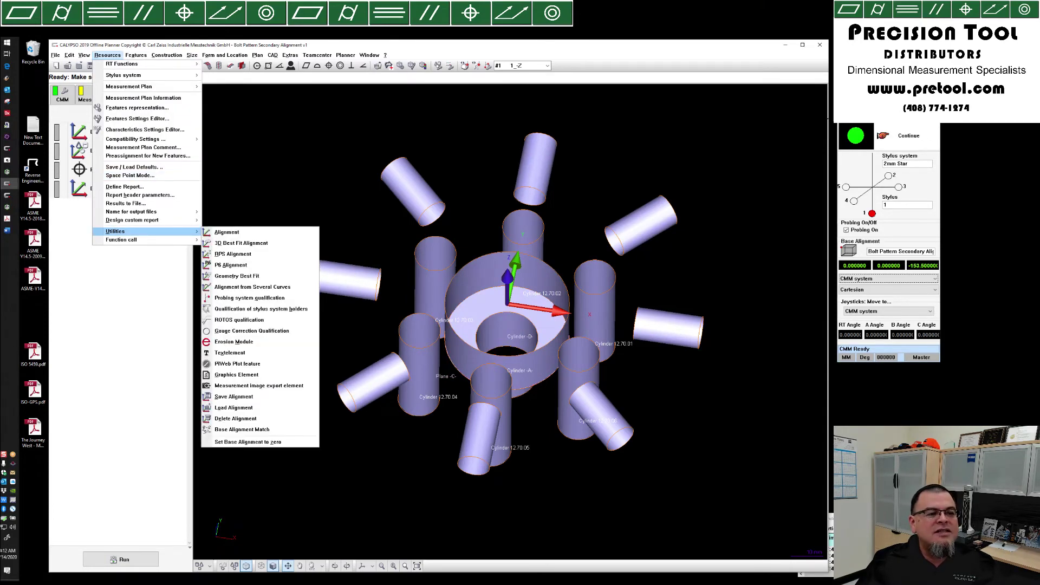
{"action": "left_click", "coordinate": [236, 276]}
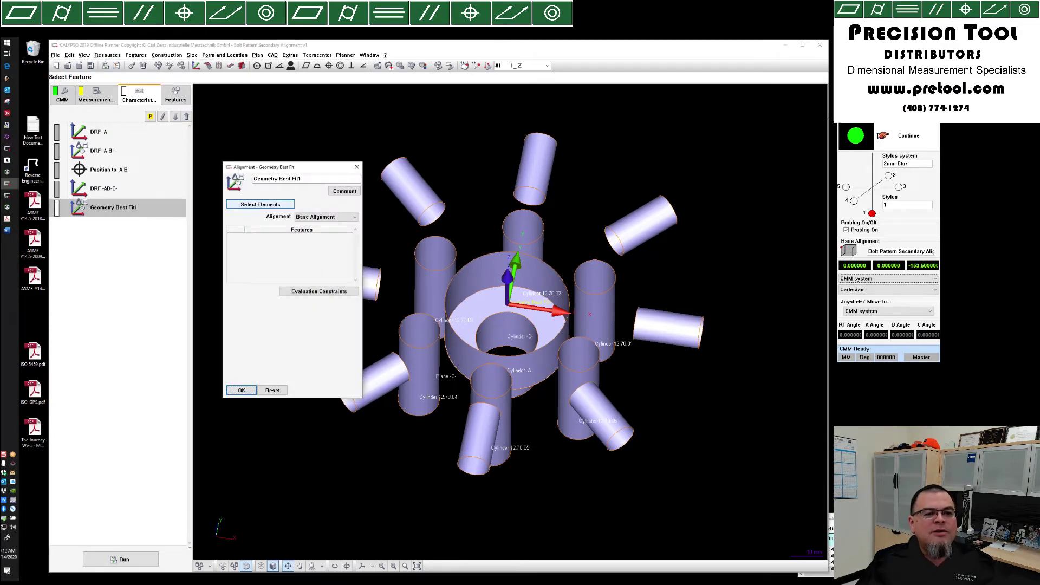
{"action": "left_click", "coordinate": [261, 205]}
{"action": "left_click", "coordinate": [250, 240]}
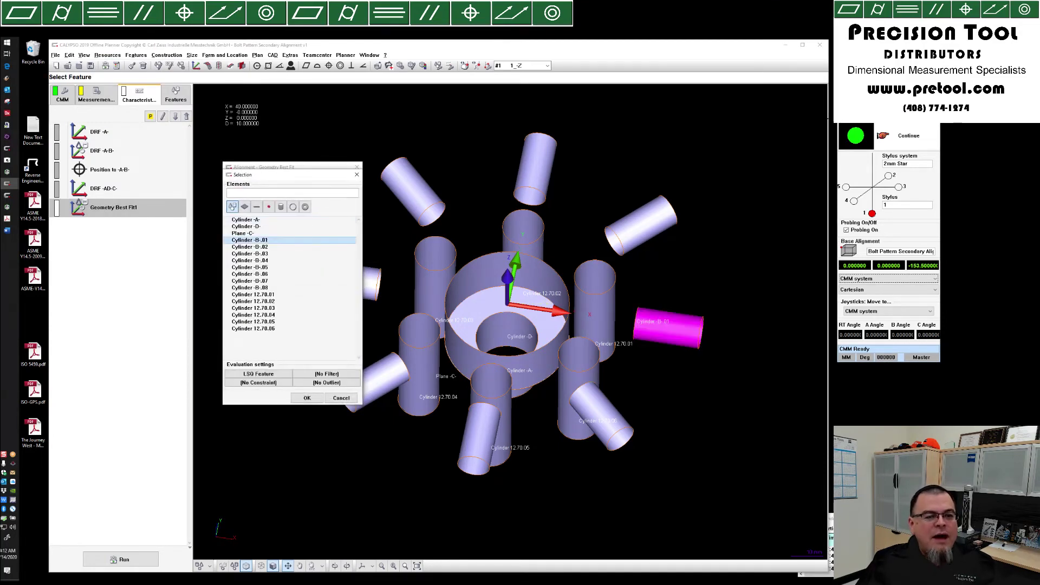
{"action": "left_click", "coordinate": [249, 288], "text": "shift"}
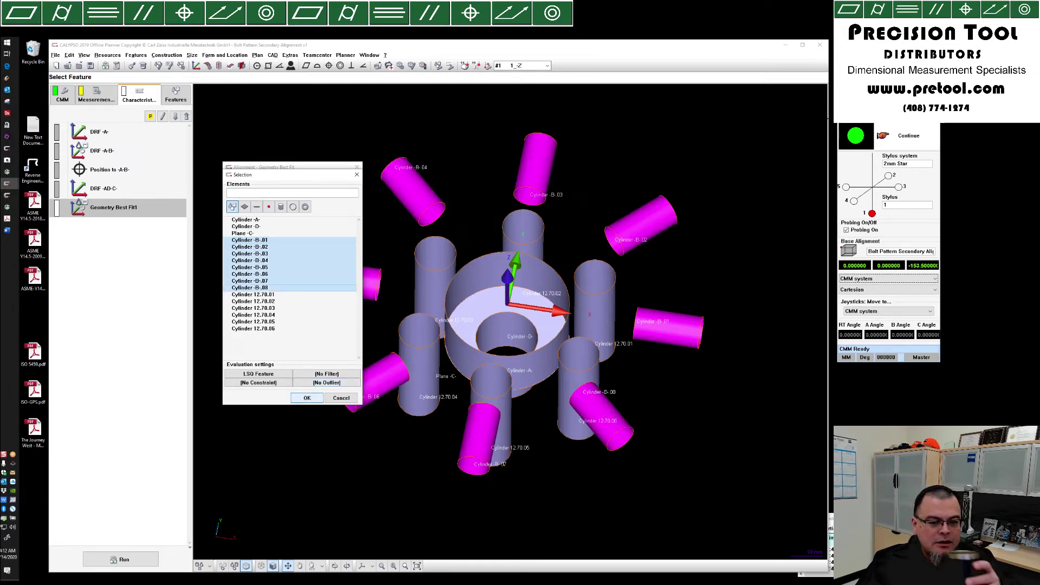
{"action": "left_click", "coordinate": [307, 398]}
- Constrain the best fit to rotation around the Z axis only, disabling all translations and the X and Y rotations
{"action": "left_click", "coordinate": [319, 292]}
{"action": "key", "text": "Return"}
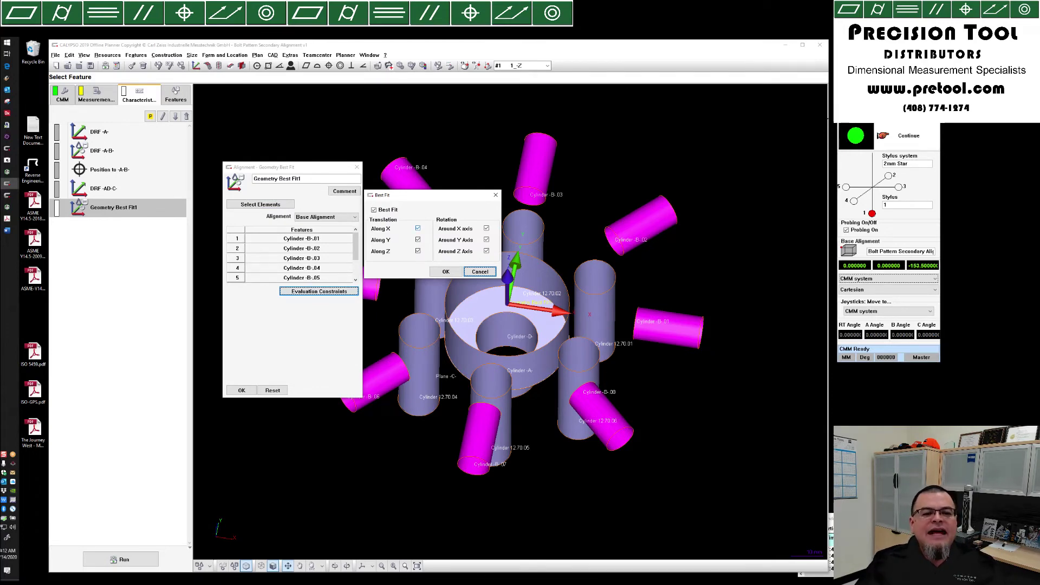
{"action": "left_click", "coordinate": [418, 228]}
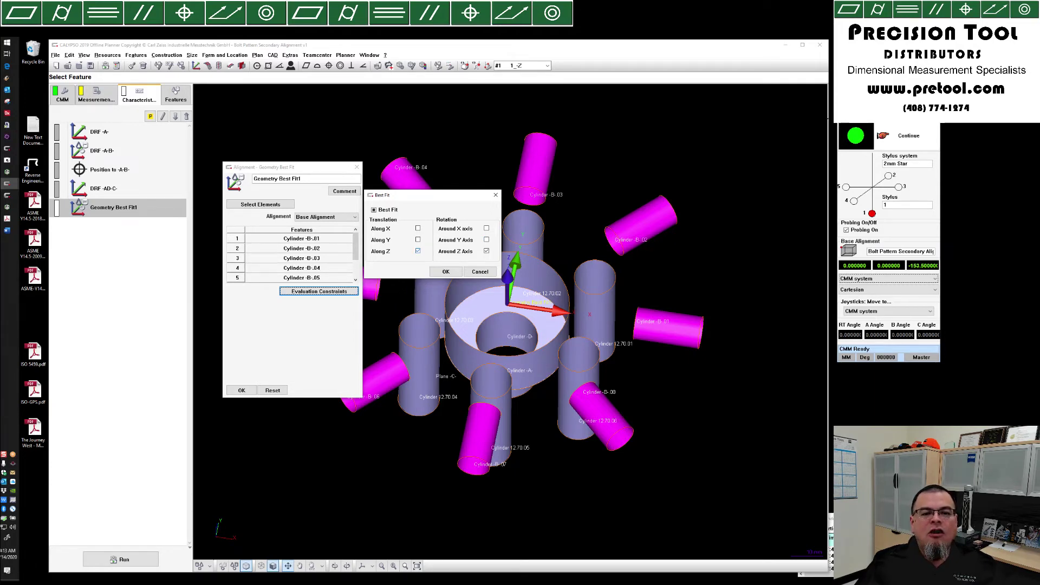
{"action": "left_click", "coordinate": [418, 251]}
{"action": "left_click", "coordinate": [446, 272]}
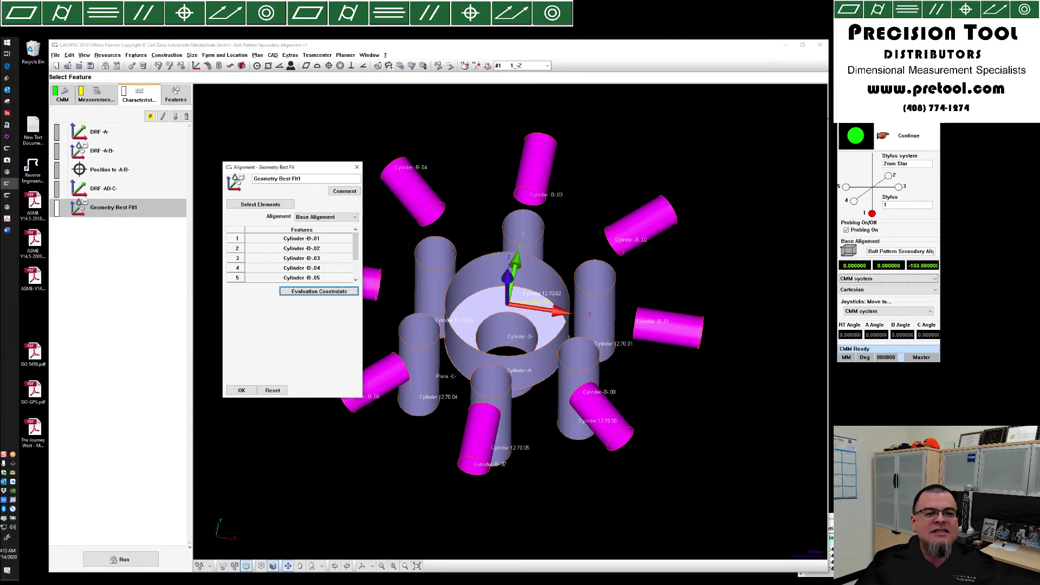
- Set the starting alignment of the geometry best fit to DRF -AD-C-
{"action": "left_click", "coordinate": [326, 218]}
{"action": "key", "text": "Down"}
{"action": "key", "text": "Down"}
{"action": "key", "text": "Down"}
{"action": "key", "text": "Down"}
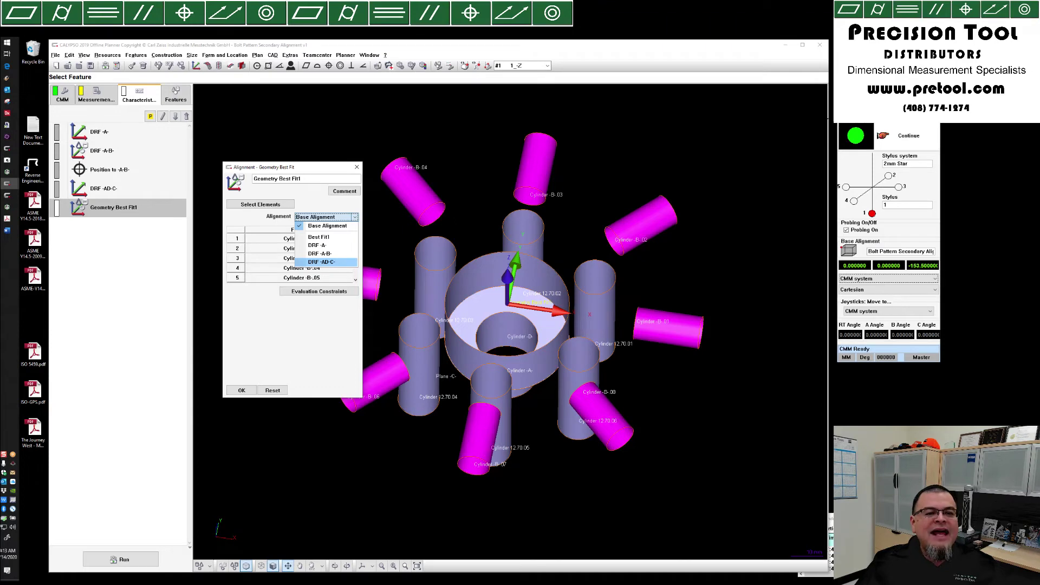
{"action": "key", "text": "Return"}
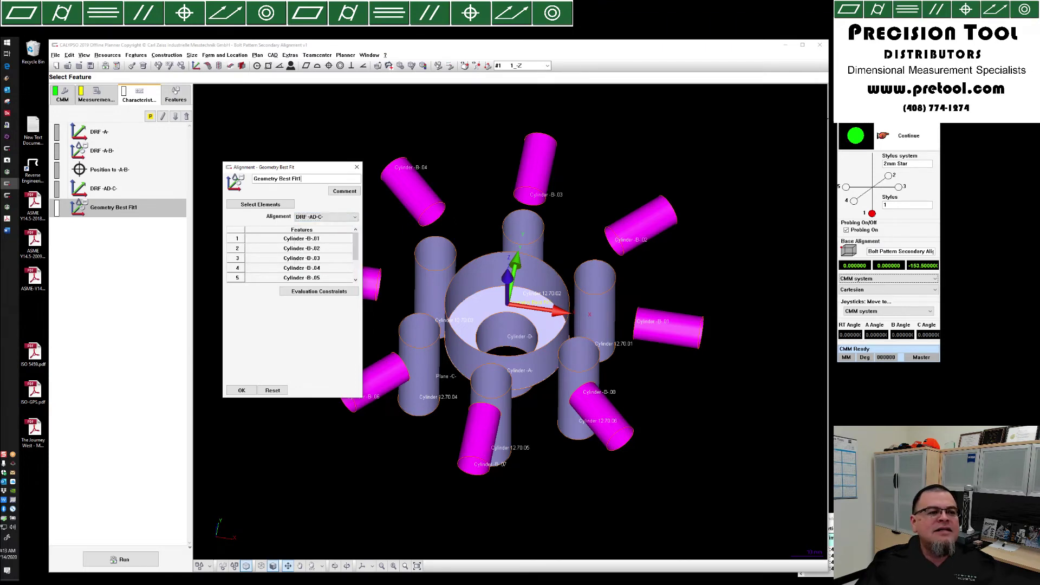
- Rename the geometry best fit alignment as DRF -AD-C-B- and accept its definition
{"action": "left_click_drag", "start_coordinate": [303, 179], "coordinate": [253, 179]}
{"action": "type", "text": "DRF -AD"}
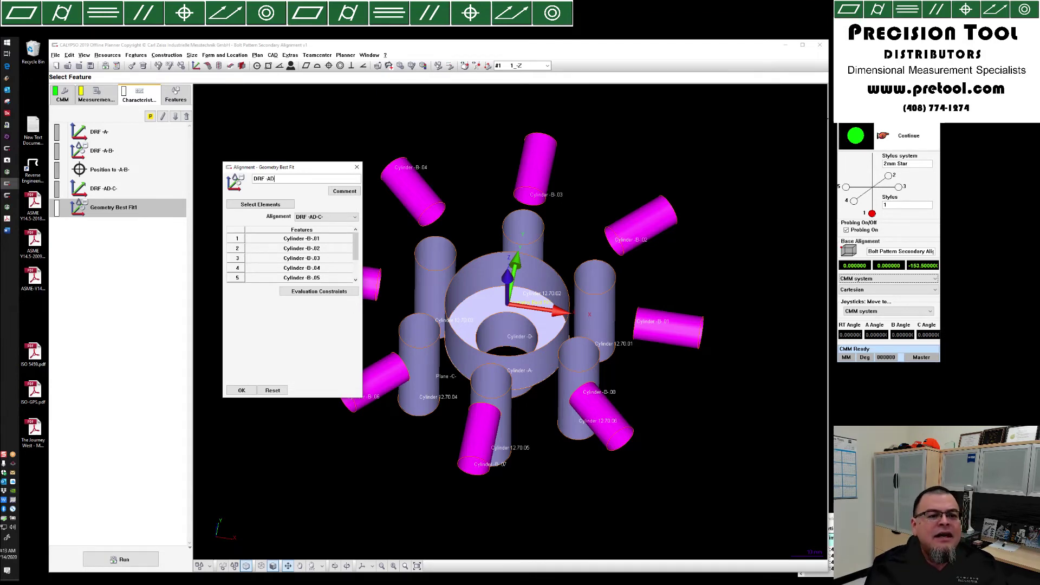
{"action": "type", "text": "-C-B"}
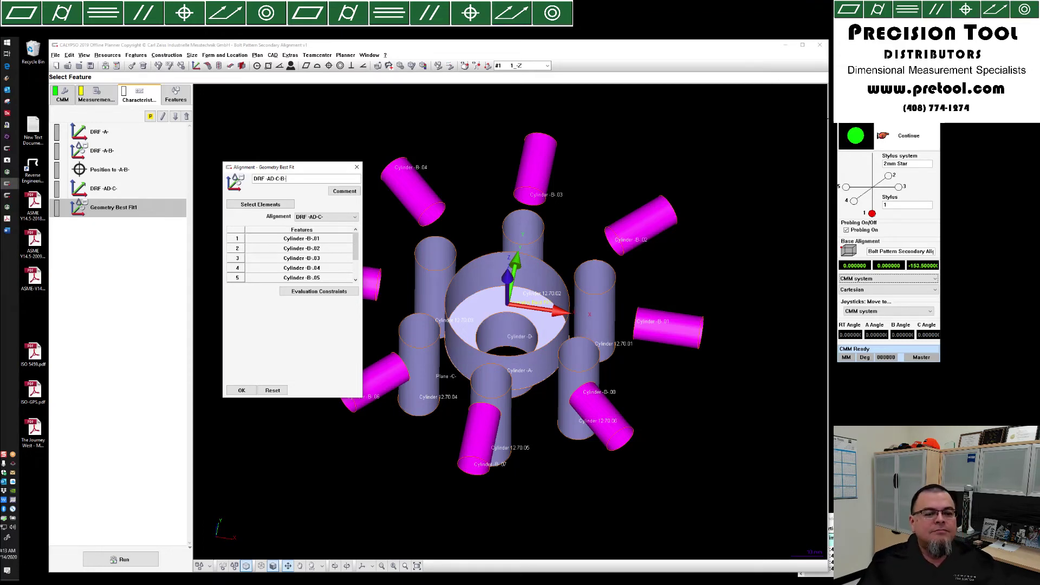
{"action": "type", "text": "-"}
{"action": "left_click", "coordinate": [242, 390]}
{"action": "left_click", "coordinate": [238, 379]}
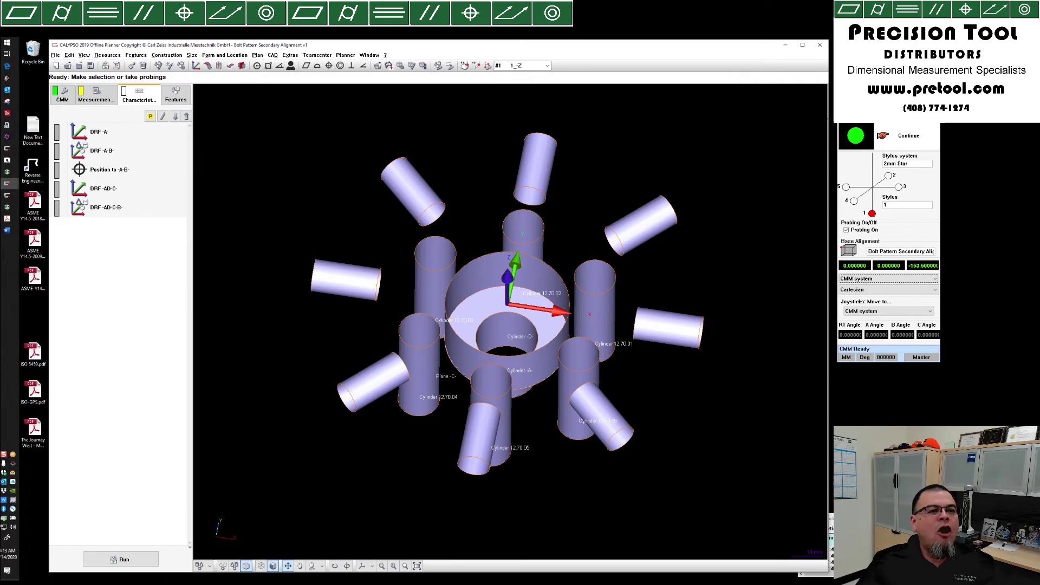
- Create a new position characteristic named Position to -AD-C-B-
{"action": "left_click", "coordinate": [329, 65]}
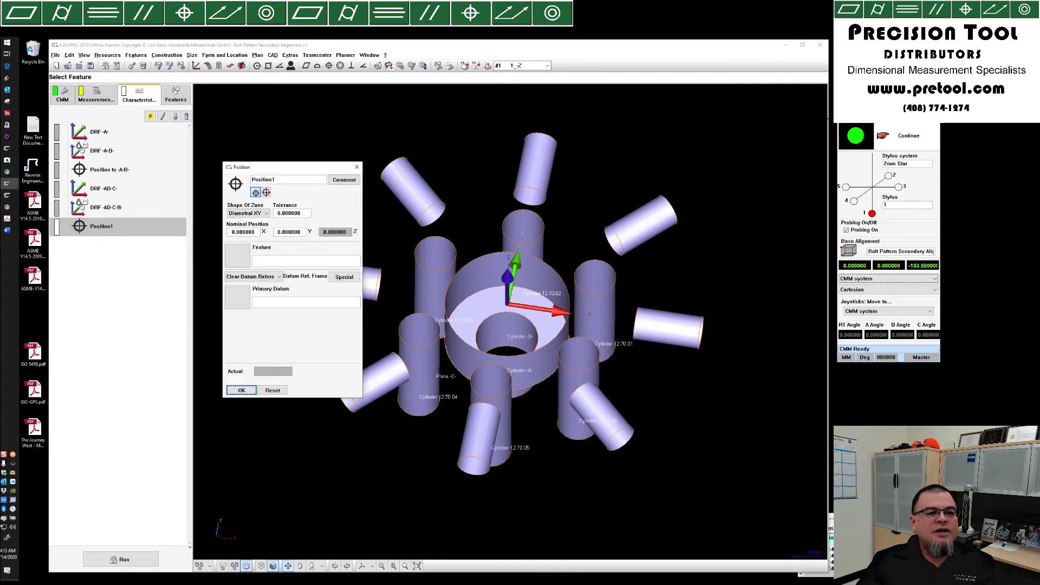
{"action": "left_click", "coordinate": [293, 179]}
{"action": "key", "text": "BackSpace"}
{"action": "type", "text": "to -AD"}
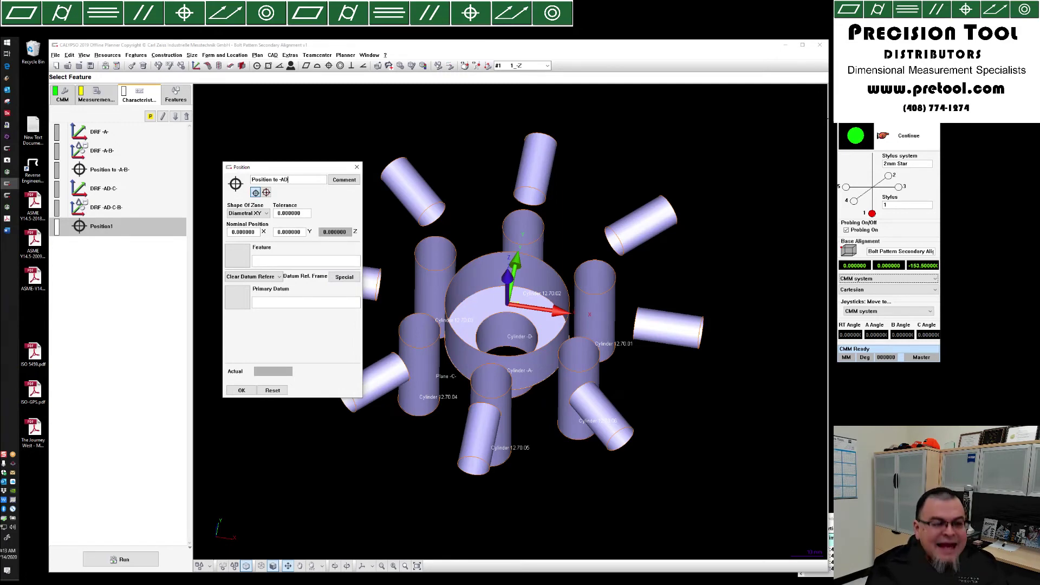
{"action": "type", "text": "-C-B-"}
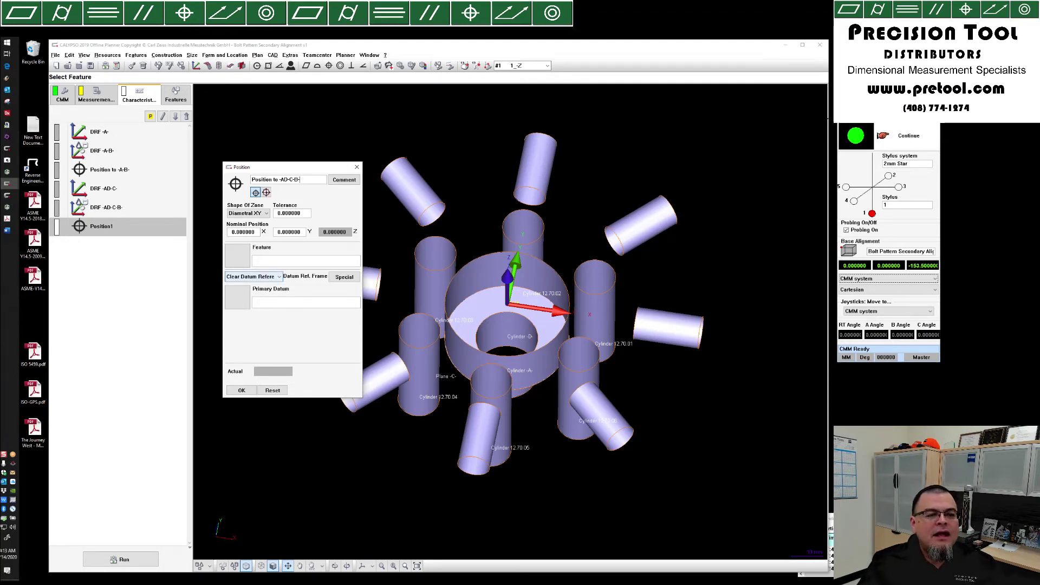
- Set the position's datum reference frame to the DRF -AD-C-B- alignment
{"action": "left_click", "coordinate": [253, 277]}
{"action": "mouse_move", "coordinate": [260, 305]}
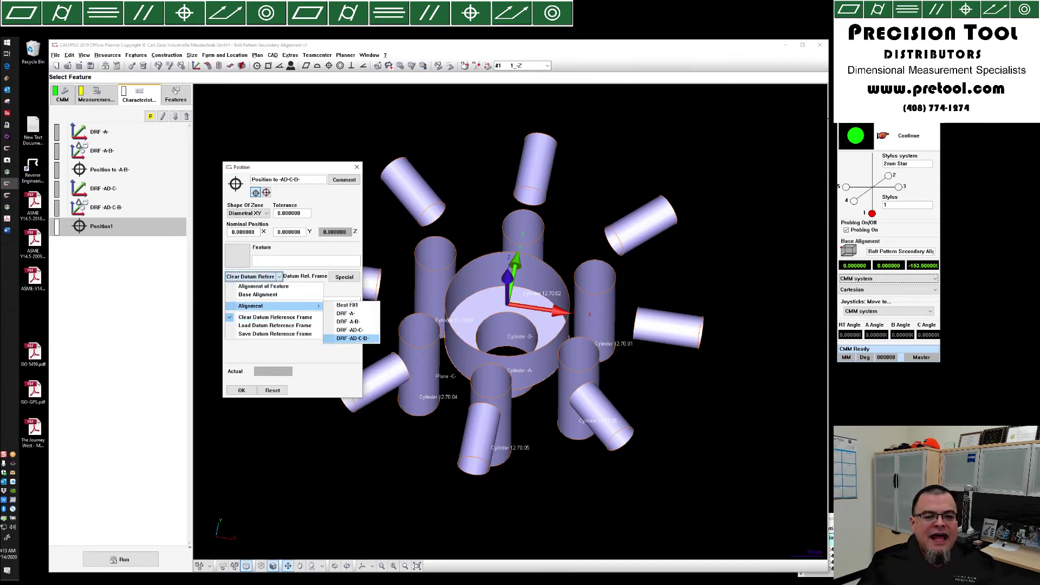
{"action": "left_click", "coordinate": [352, 338]}
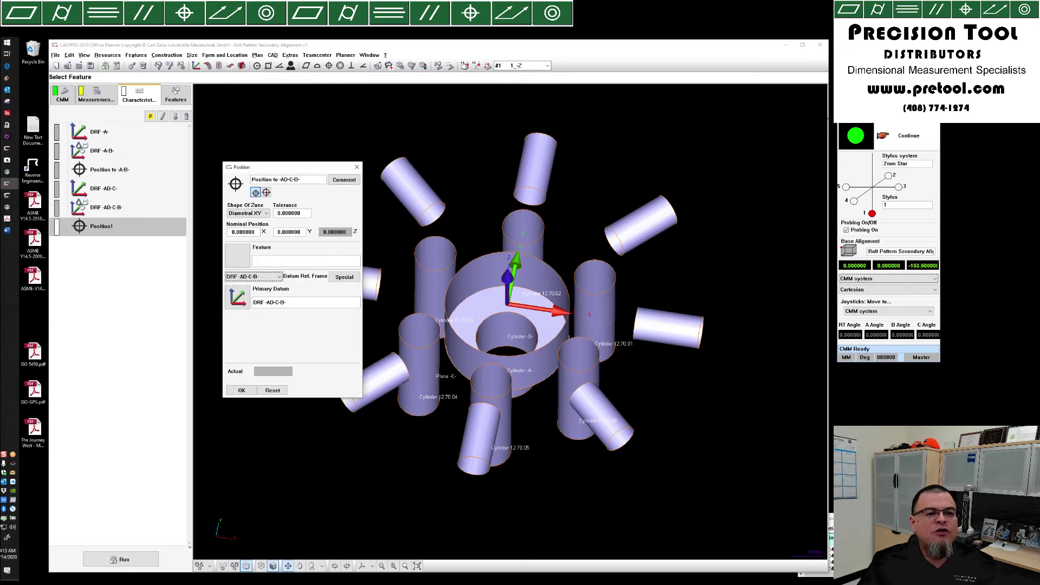
- Switch the position to a bore pattern evaluation and set its tolerance to 0.05
{"action": "left_click", "coordinate": [266, 192]}
{"action": "double_click", "coordinate": [292, 213]}
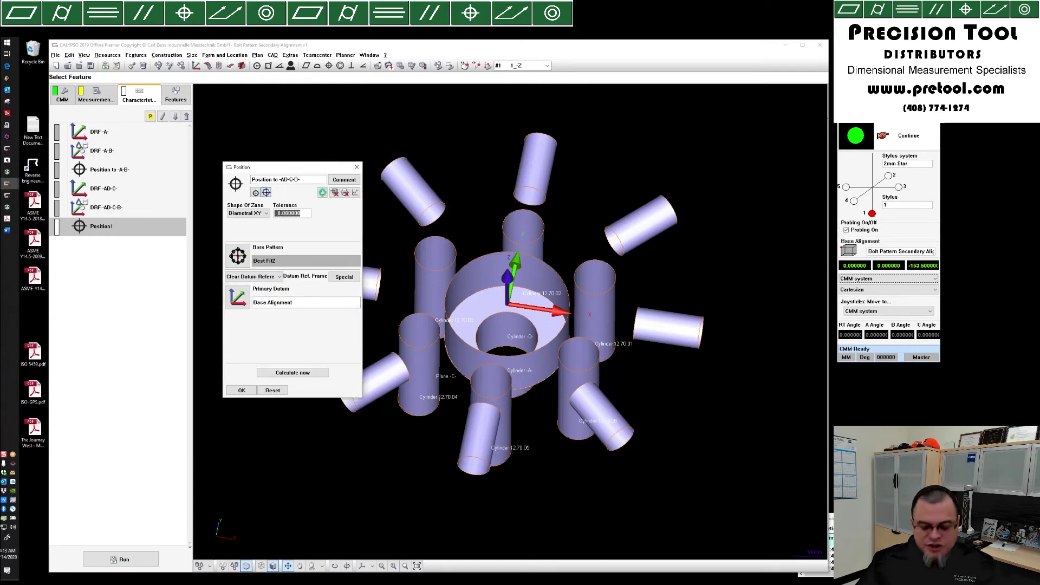
{"action": "type", "text": ".05"}
{"action": "key", "text": "Return"}
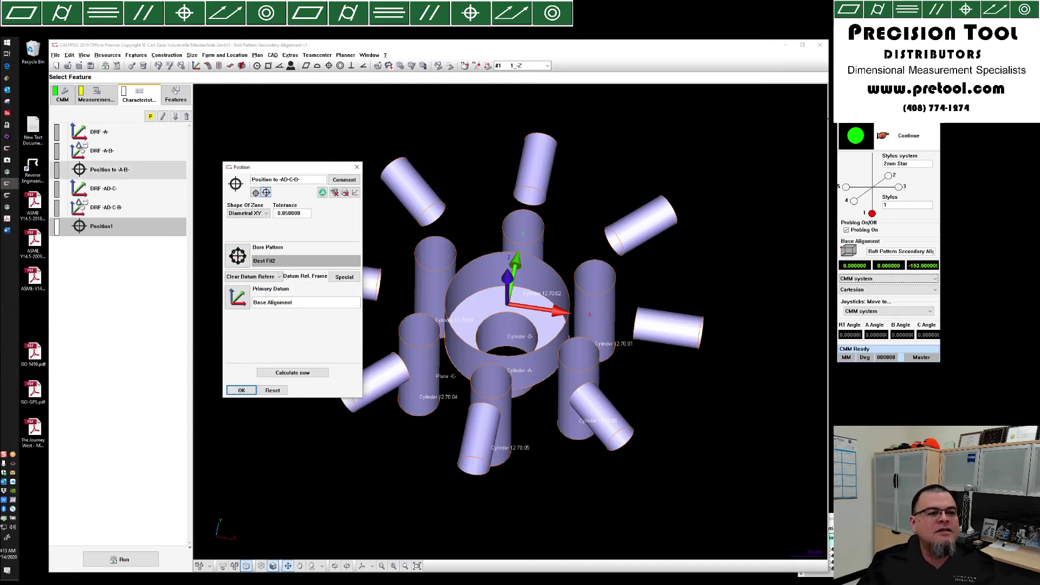
- Define the position's bore pattern with Cylinder 12.70.01 through Cylinder 12.70.06
{"action": "left_click", "coordinate": [238, 256]}
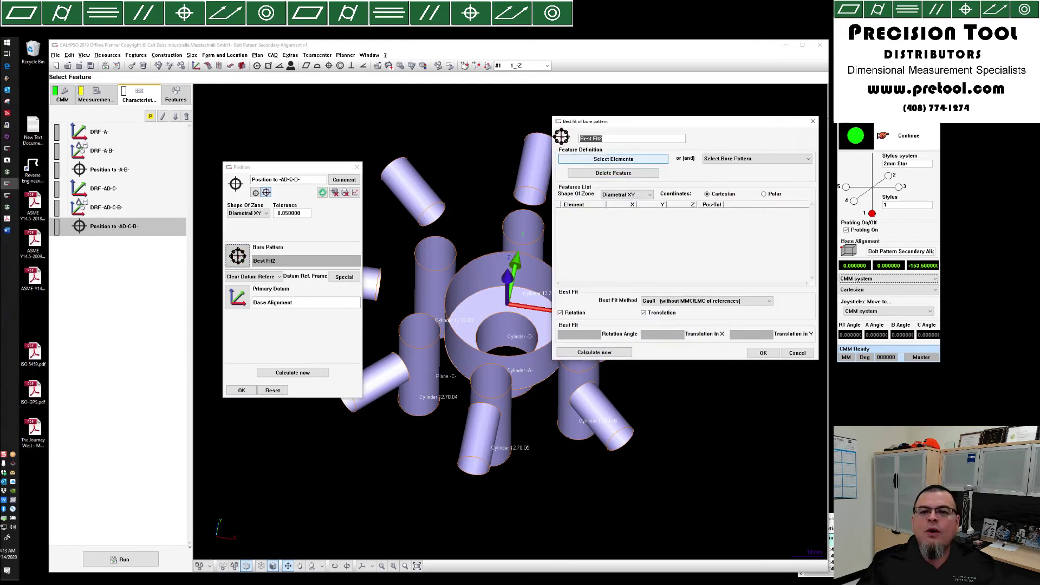
{"action": "left_click", "coordinate": [614, 160]}
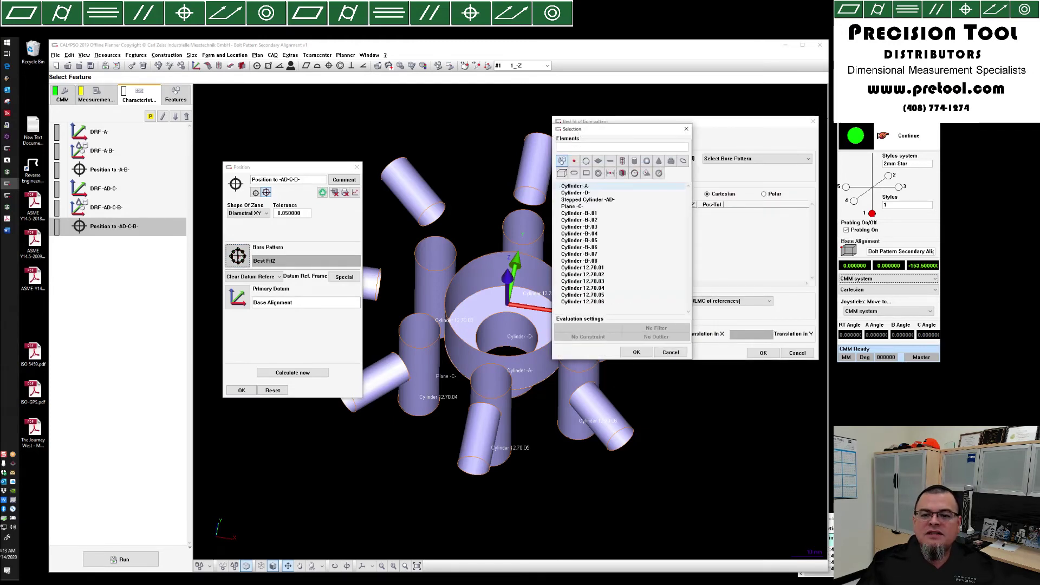
{"action": "left_click", "coordinate": [583, 268]}
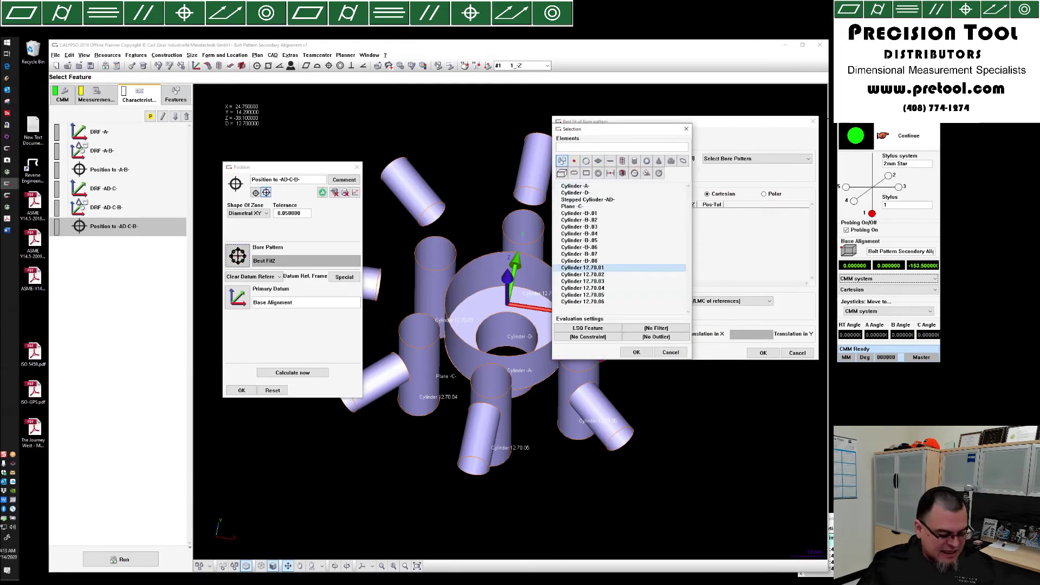
{"action": "left_click", "coordinate": [582, 302], "text": "shift"}
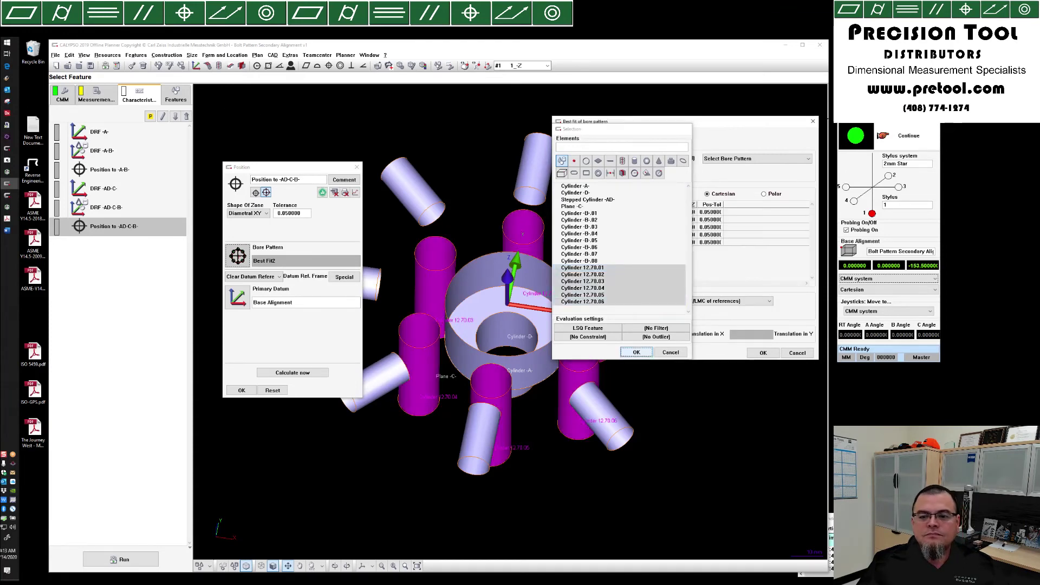
{"action": "left_click", "coordinate": [637, 353]}
- Disable rotation and the X and Y translations in the bore pattern best fit, and accept the pattern and the position
{"action": "left_click", "coordinate": [561, 313]}
{"action": "left_click", "coordinate": [644, 313]}
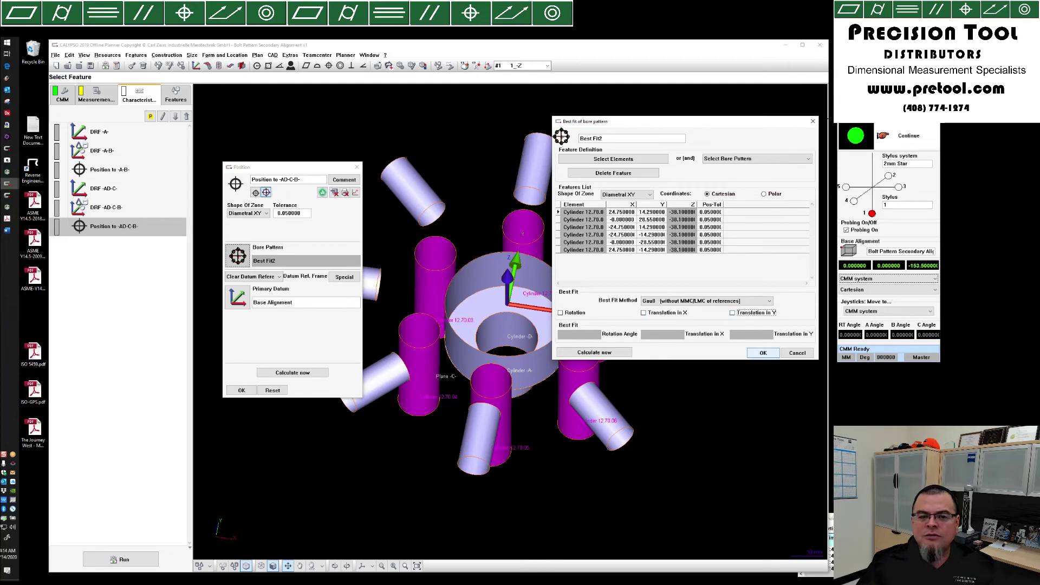
{"action": "left_click", "coordinate": [763, 353]}
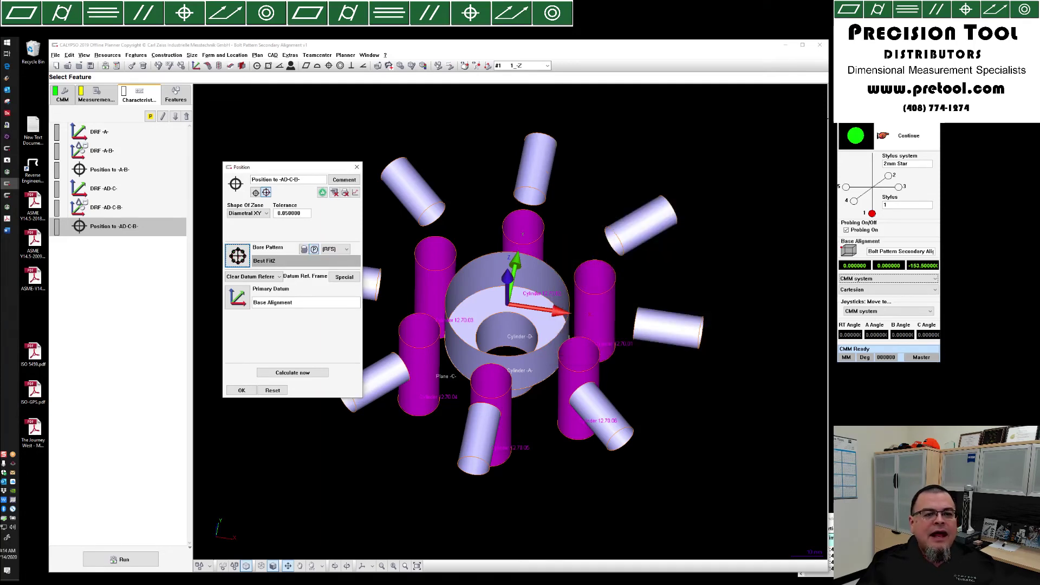
{"action": "left_click", "coordinate": [241, 390]}
{"action": "left_click", "coordinate": [114, 226]}
{"action": "left_click", "coordinate": [99, 132]}
{"action": "left_click", "coordinate": [103, 188]}
{"action": "left_click", "coordinate": [103, 189]}
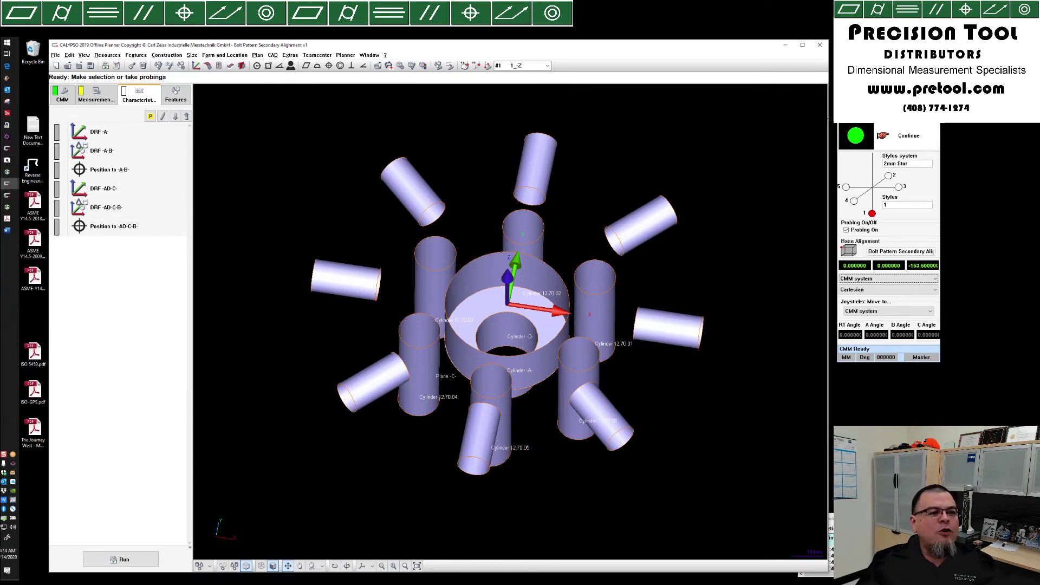
- Review datum features Cylinder -A- and Cylinder -B-.01 through -B-.08, and examine the A-B position control frame in the Word document
{"action": "left_click", "coordinate": [175, 93]}
{"action": "left_click", "coordinate": [109, 151]}
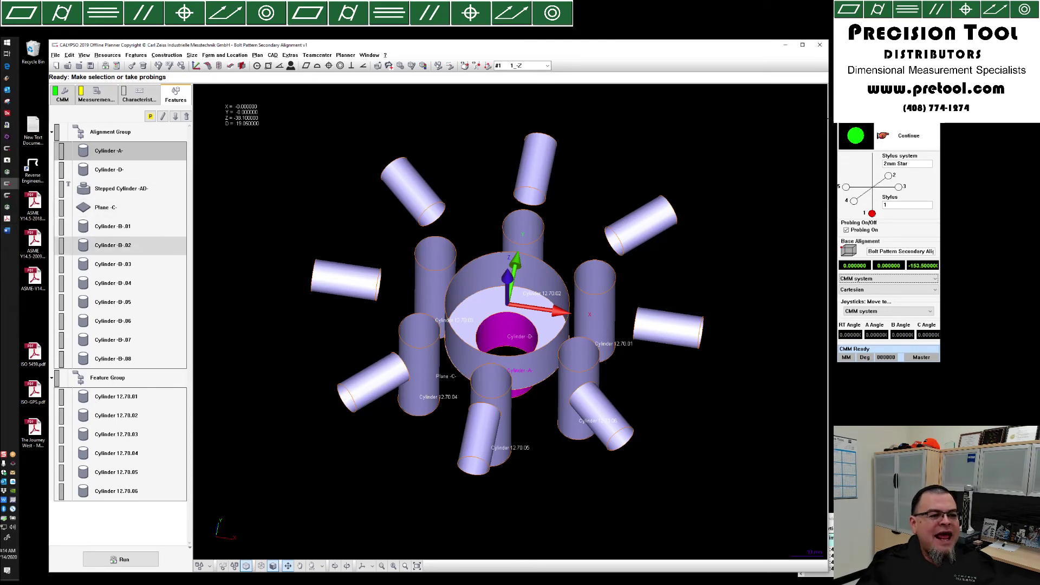
{"action": "left_click", "coordinate": [113, 227]}
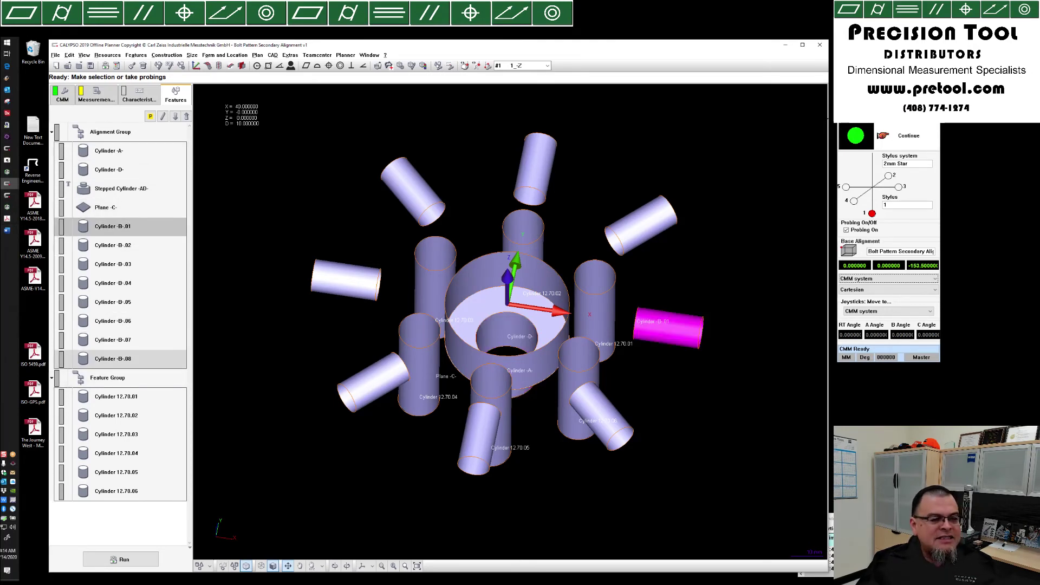
{"action": "left_click", "coordinate": [113, 359], "text": "shift"}
{"action": "left_click", "coordinate": [7, 230]}
{"action": "scroll", "coordinate": [369, 356], "scroll_direction": "up", "scroll_amount": 3}
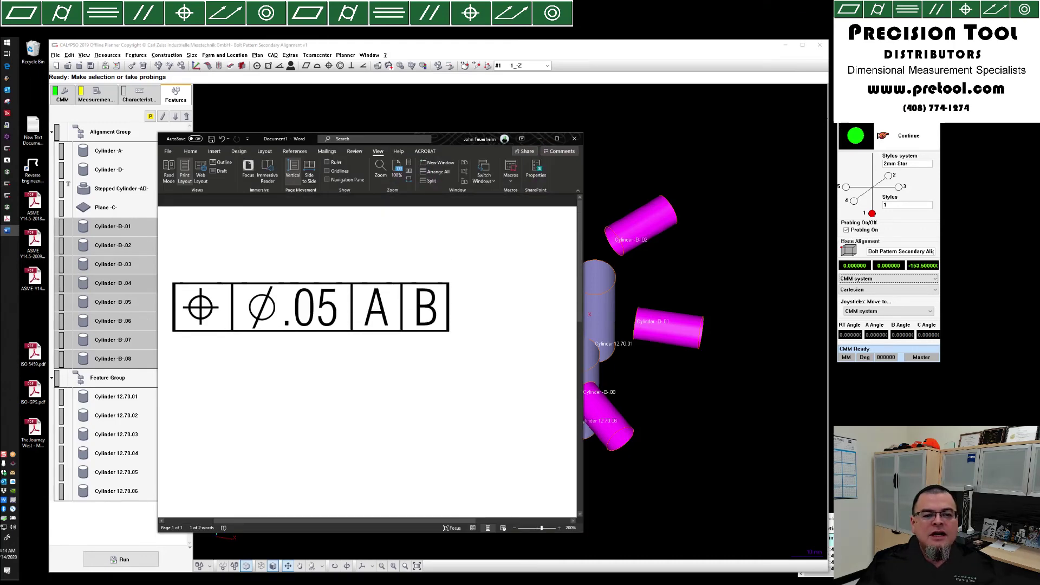
- Review the DRF -A- alignment, and inspect the features and evaluation constraints of the DRF -A-B- geometry best fit
{"action": "left_click", "coordinate": [139, 95]}
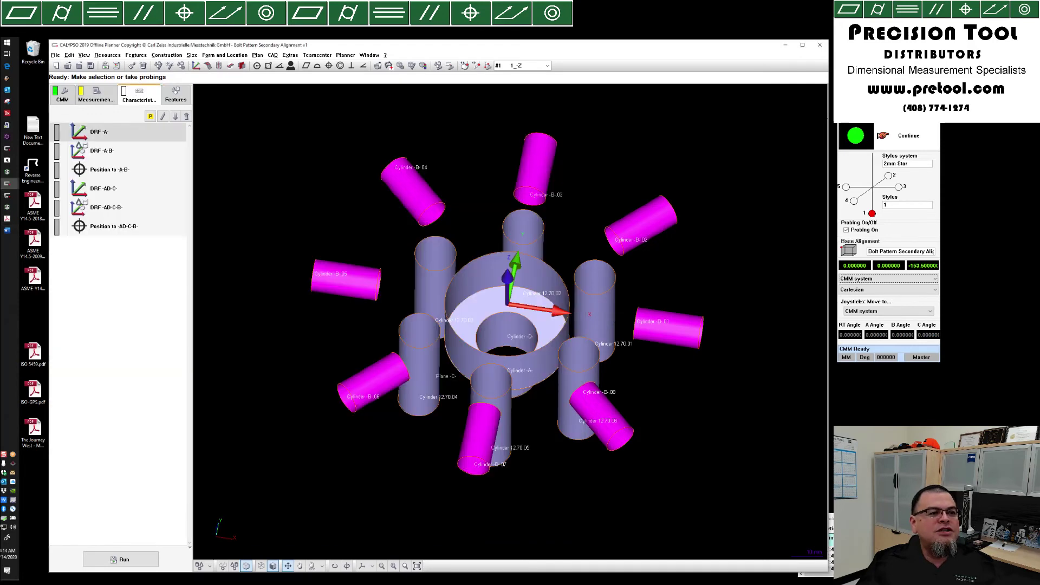
{"action": "left_click", "coordinate": [100, 132]}
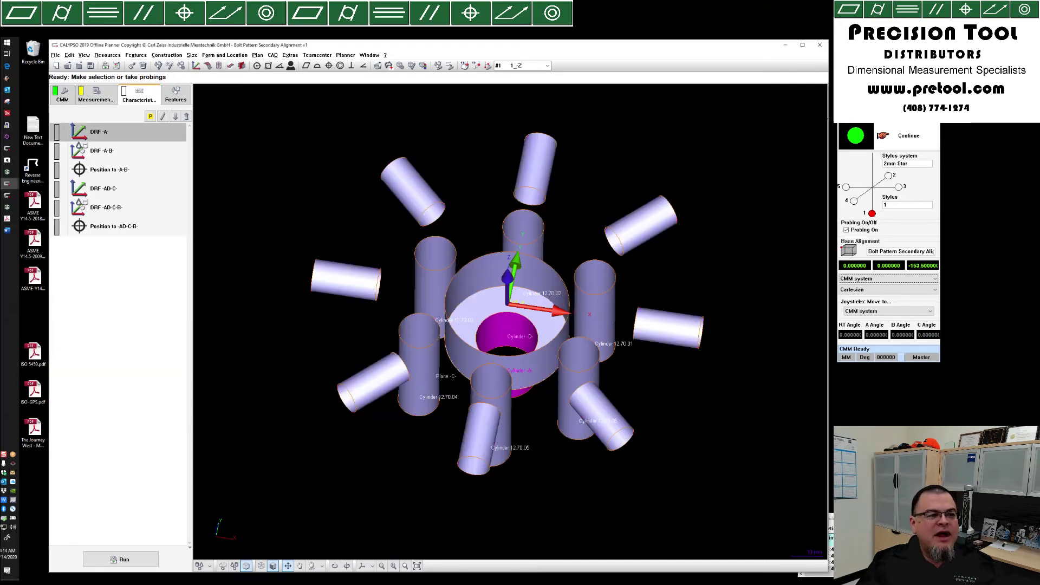
{"action": "double_click", "coordinate": [100, 132]}
{"action": "left_click", "coordinate": [175, 116]}
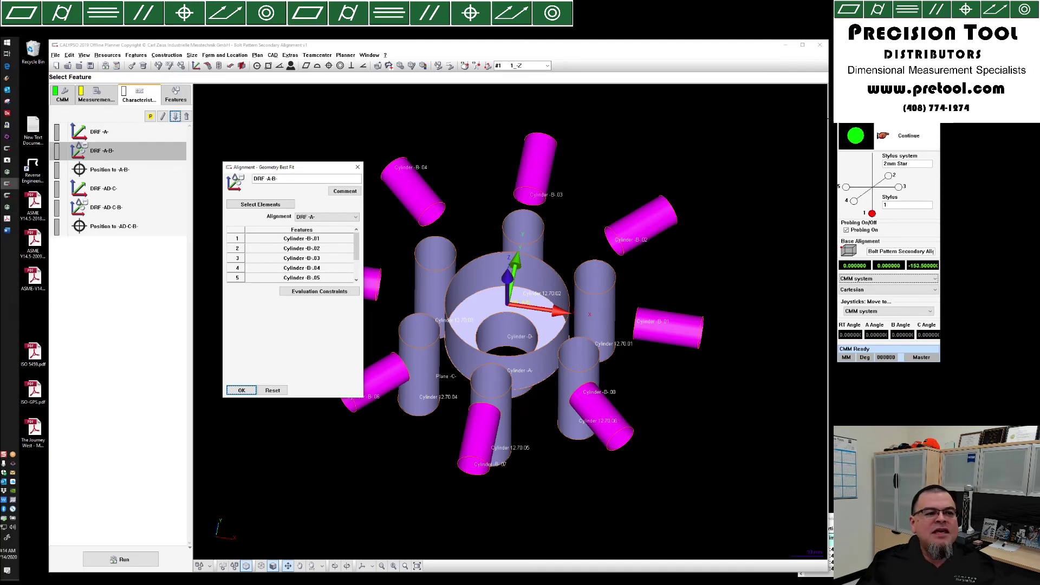
{"action": "left_click", "coordinate": [320, 292]}
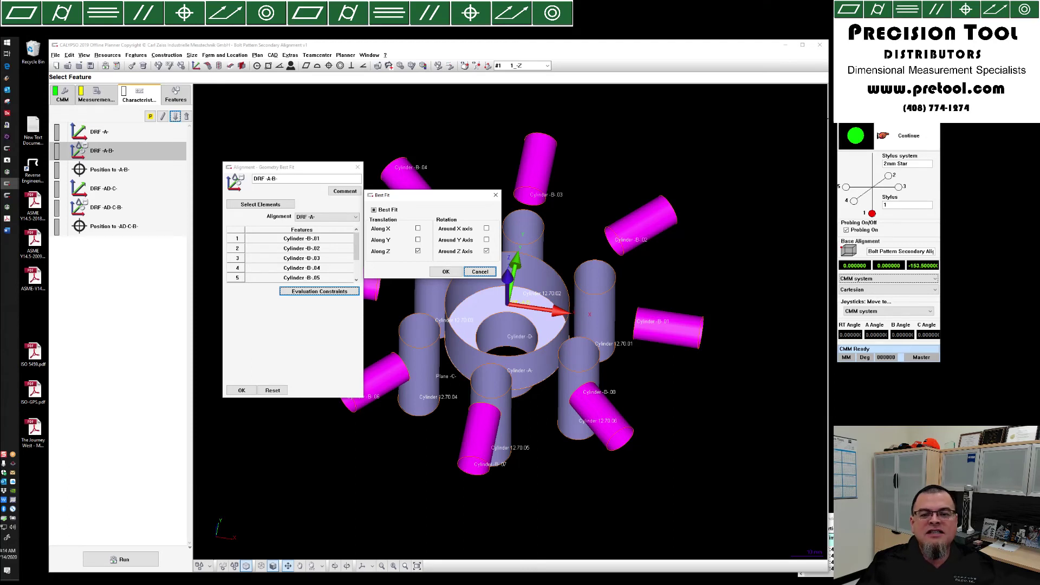
{"action": "left_click", "coordinate": [446, 272]}
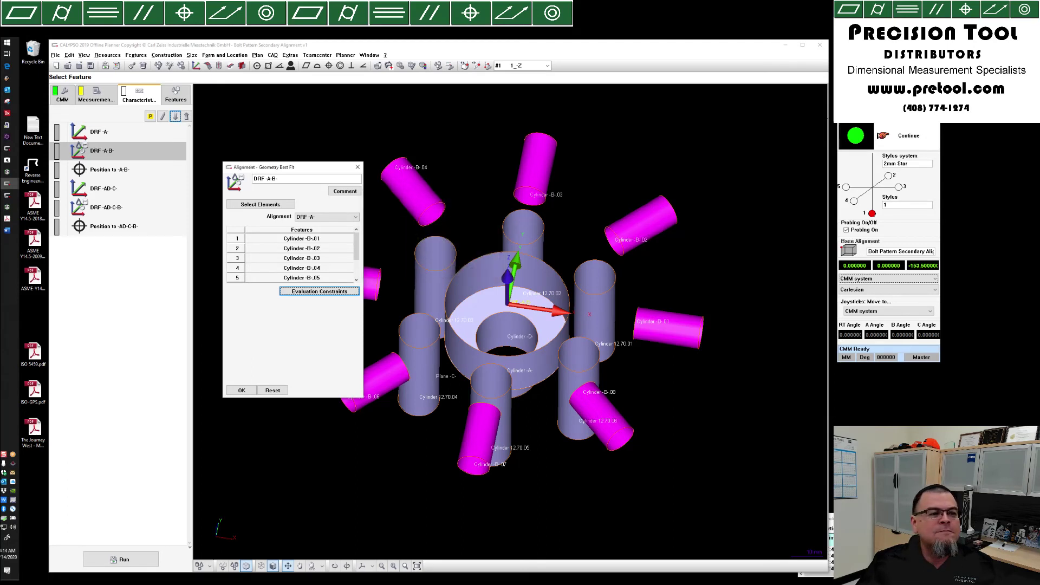
- Review the Position to -A-B- characteristic and the best fit settings of its bore pattern
{"action": "double_click", "coordinate": [110, 170]}
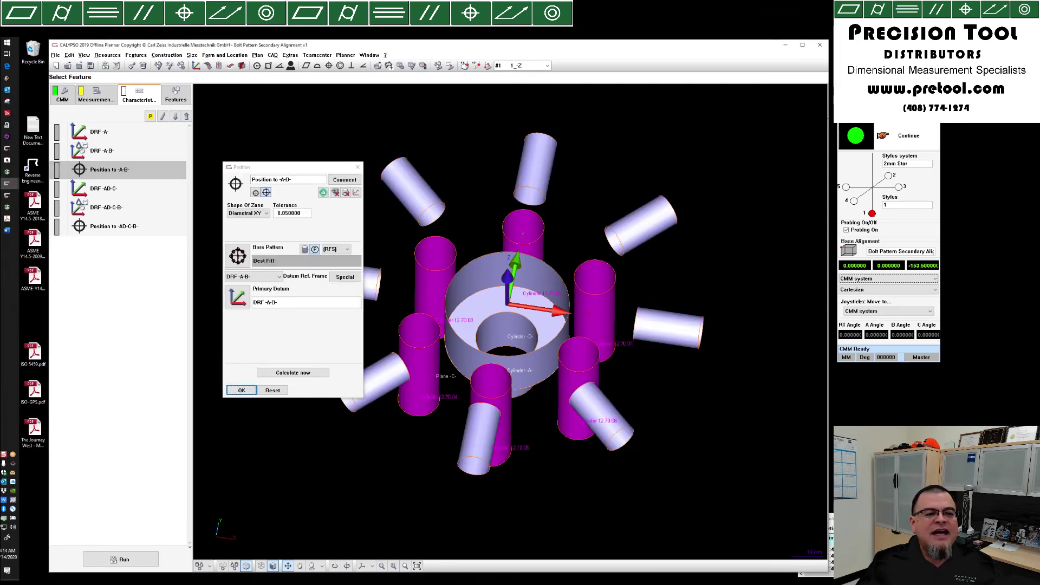
{"action": "left_click", "coordinate": [237, 255]}
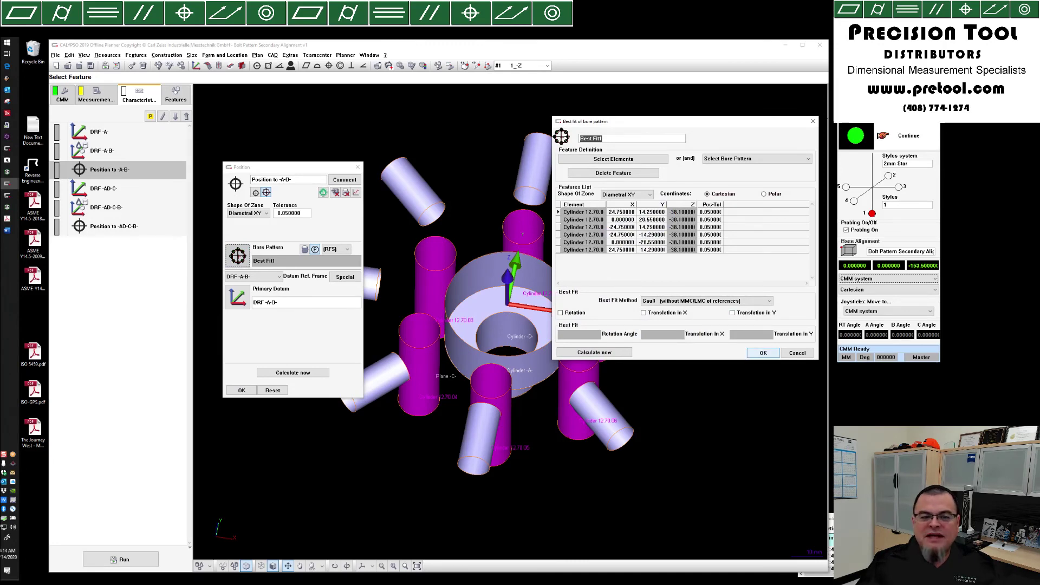
{"action": "left_click", "coordinate": [763, 353]}
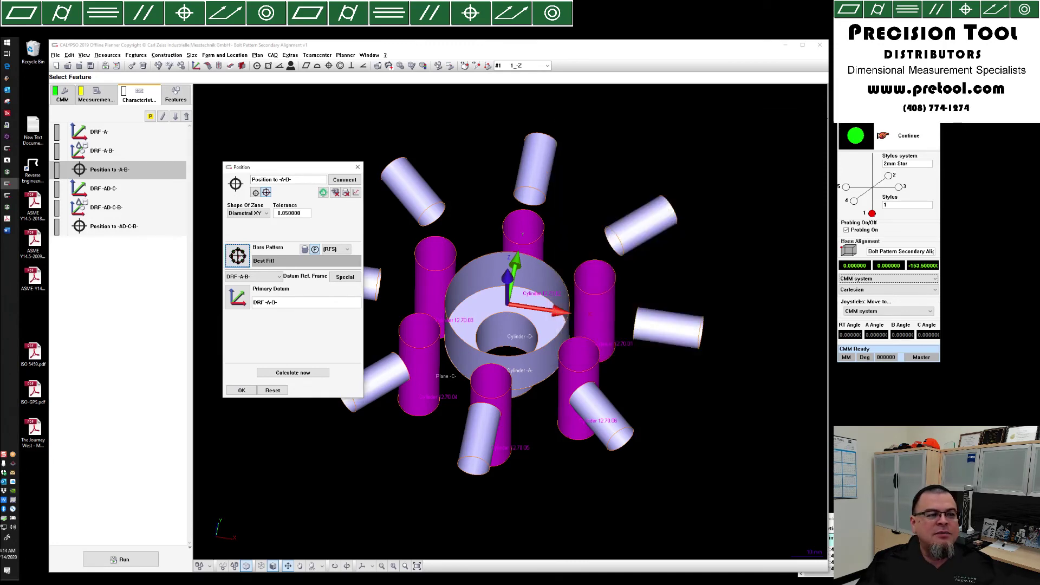
{"action": "left_click", "coordinate": [241, 390]}
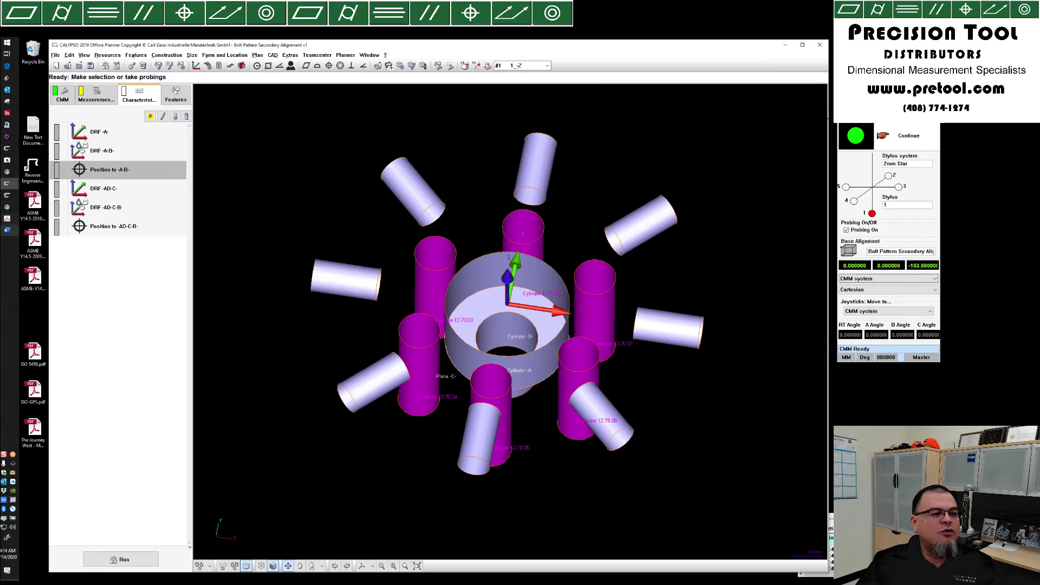
- Examine the AD-C-B position control frame in the Word document, and review datum features Stepped Cylinder -AD- and Plane -C- in CALYPSO
{"action": "left_click", "coordinate": [7, 231]}
{"action": "scroll", "coordinate": [370, 356], "scroll_direction": "down", "scroll_amount": 6}
{"action": "scroll", "coordinate": [369, 355], "scroll_direction": "up", "scroll_amount": 2}
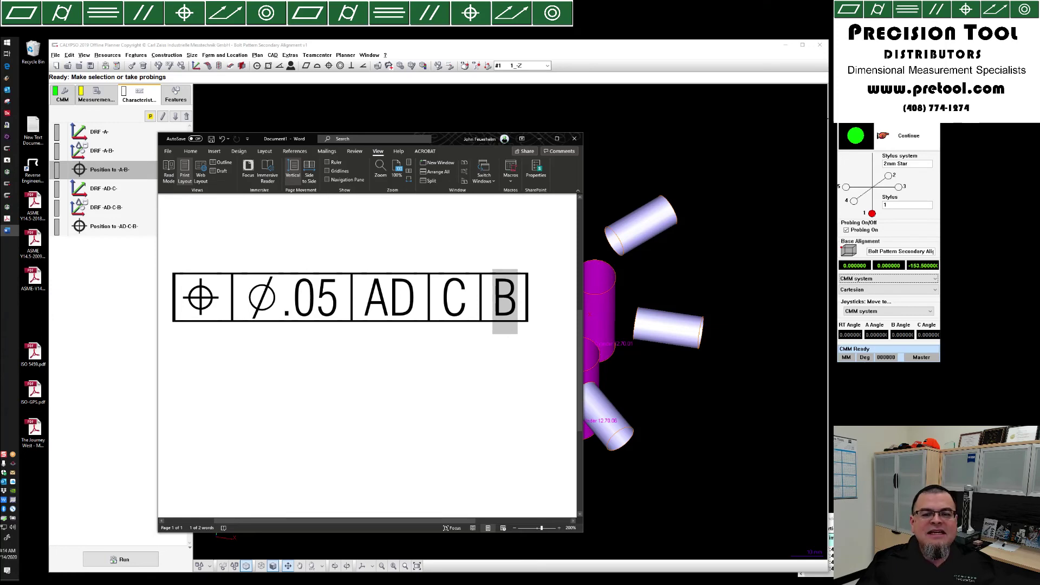
{"action": "left_click", "coordinate": [116, 314]}
{"action": "left_click", "coordinate": [175, 95]}
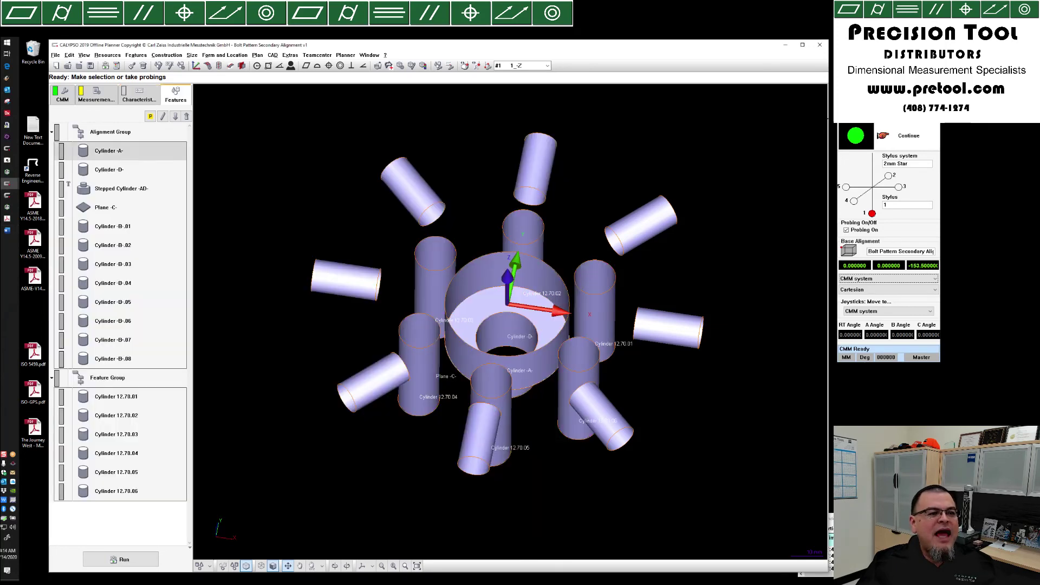
{"action": "double_click", "coordinate": [121, 189]}
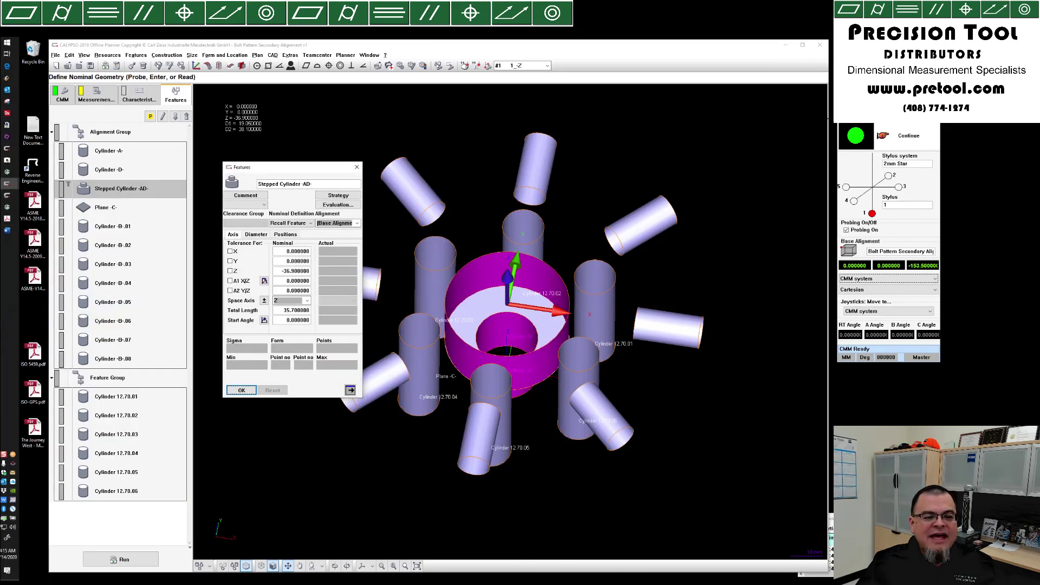
{"action": "left_click", "coordinate": [242, 391]}
{"action": "left_click", "coordinate": [120, 208]}
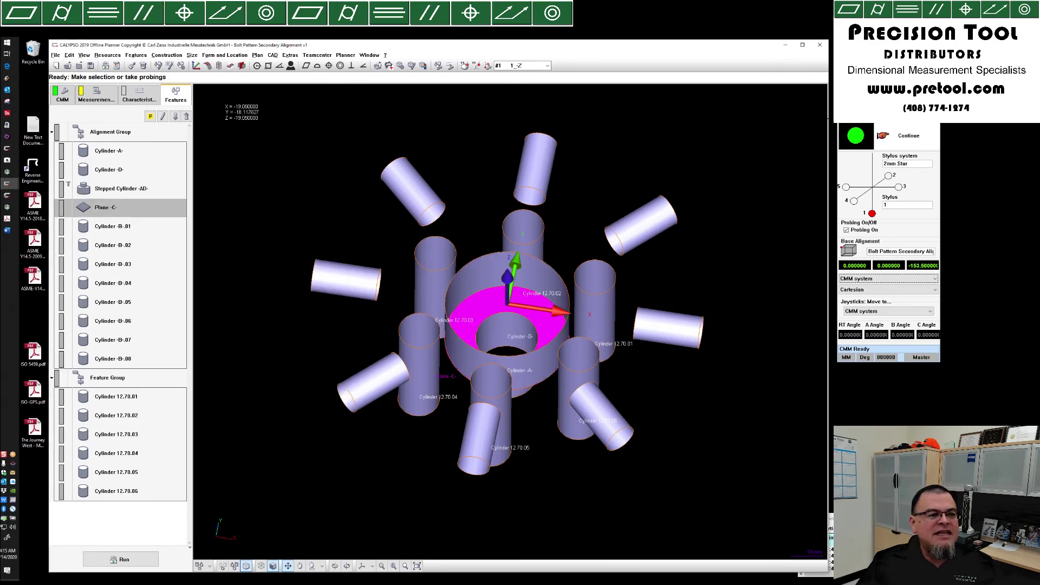
- Review the spatial rotation and X, Y and Z origin assignments of the DRF -AD-C- alignment
{"action": "left_click", "coordinate": [139, 95]}
{"action": "left_click", "coordinate": [103, 189]}
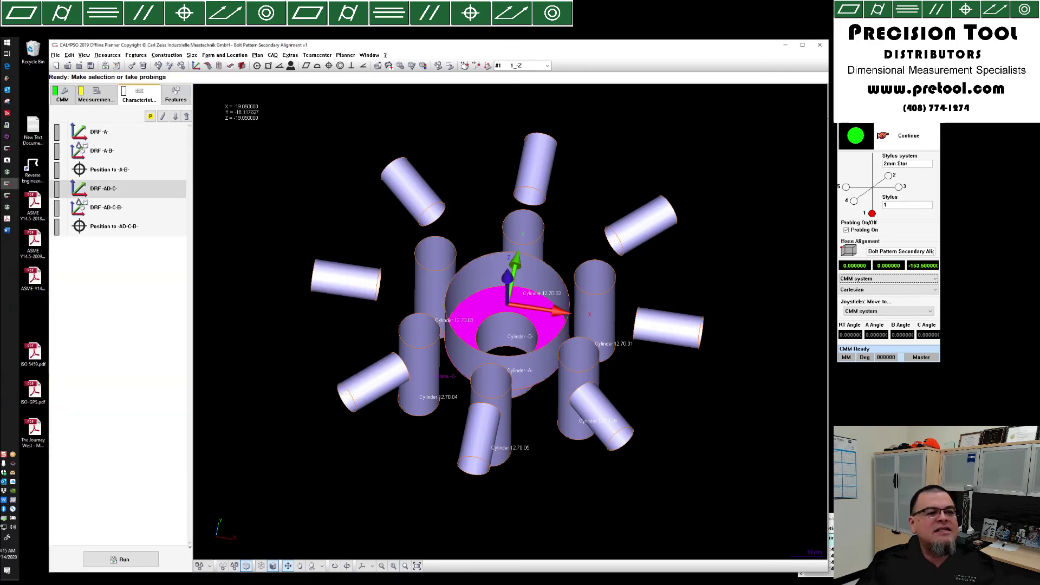
{"action": "double_click", "coordinate": [104, 189]}
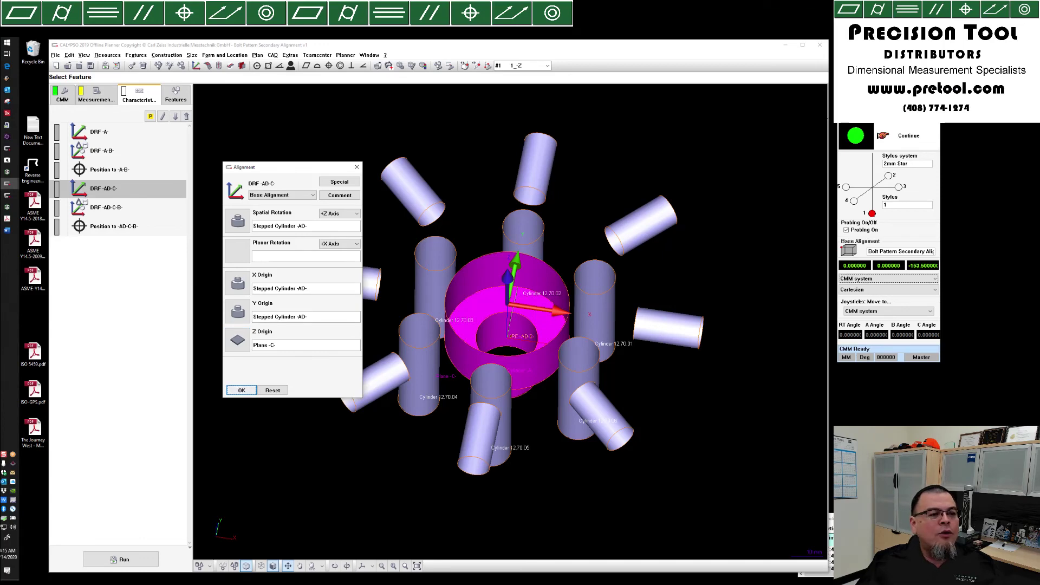
{"action": "key", "text": "Return"}
- Inspect the feature list and evaluation constraints of the DRF -AD-C-B- geometry best fit
{"action": "double_click", "coordinate": [106, 207]}
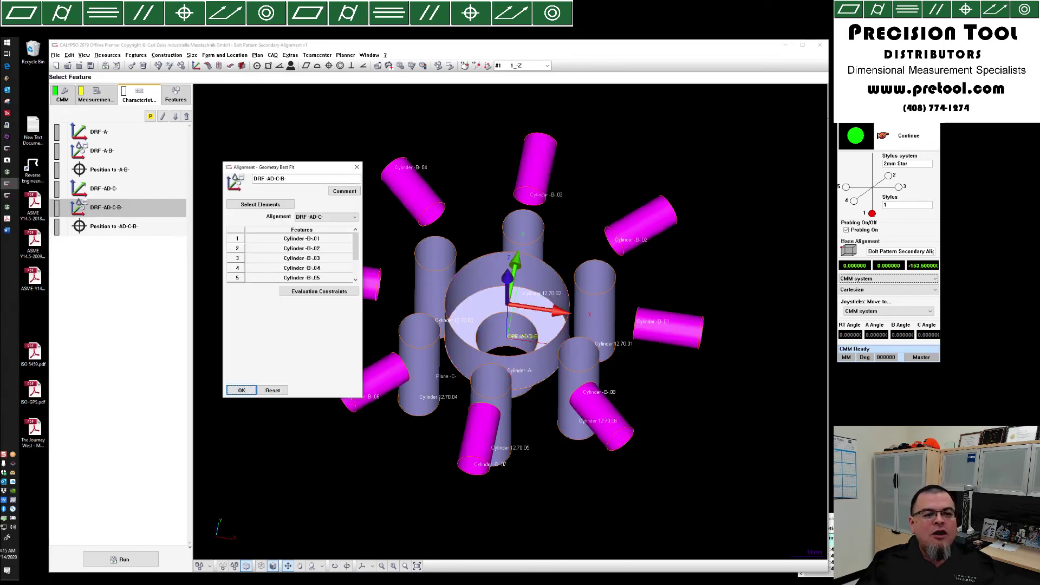
{"action": "scroll", "coordinate": [292, 258], "scroll_direction": "down", "scroll_amount": 1}
{"action": "left_click", "coordinate": [319, 291]}
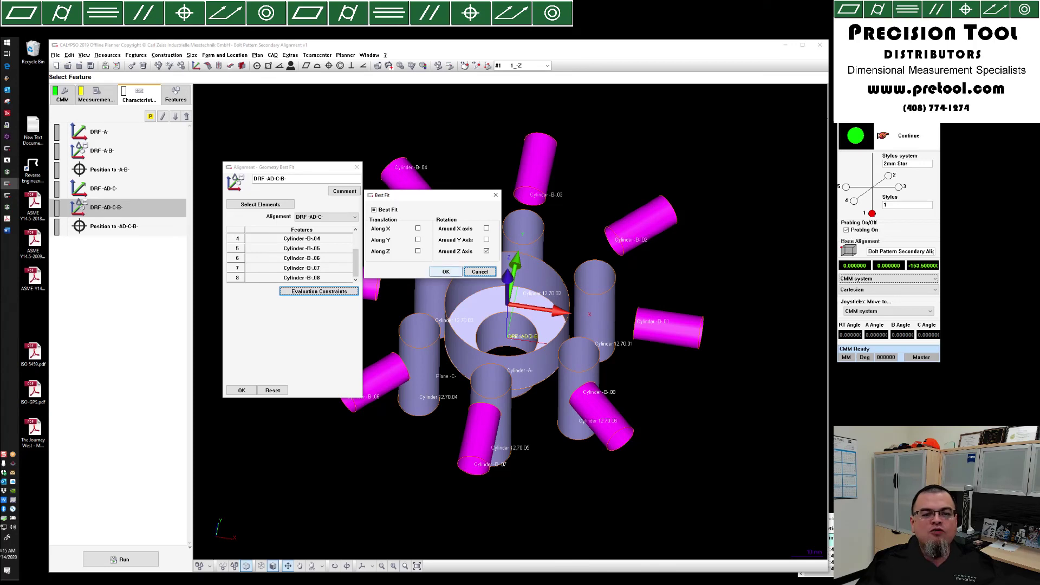
{"action": "left_click", "coordinate": [446, 271]}
{"action": "left_click", "coordinate": [241, 390]}
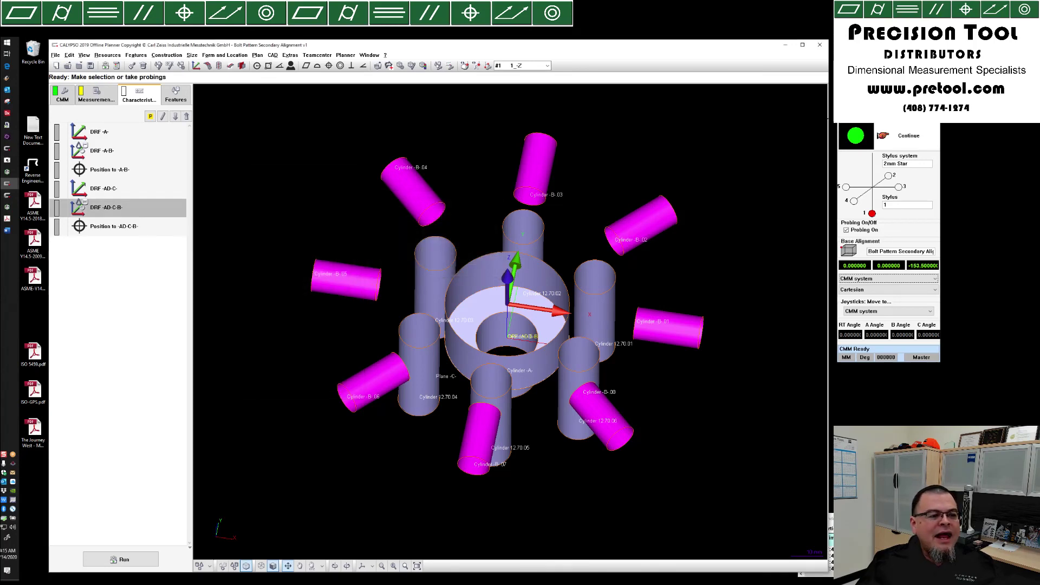
- Set the datum reference frame of Position to -AD-C-B- to DRF -AD-C-B-, checking the control frame in the Word document
{"action": "left_click", "coordinate": [114, 227]}
{"action": "double_click", "coordinate": [114, 227]}
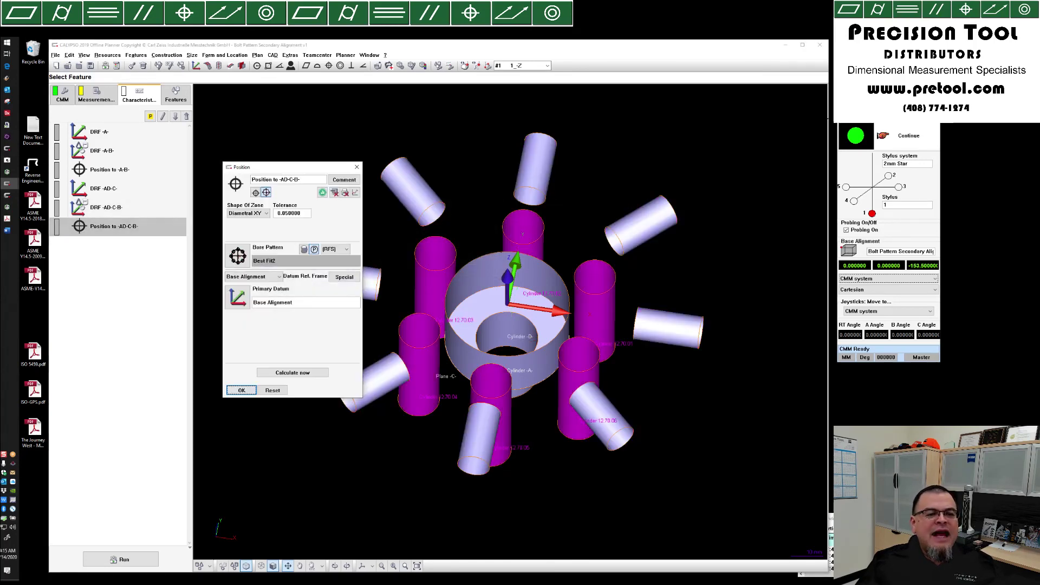
{"action": "left_click", "coordinate": [252, 276]}
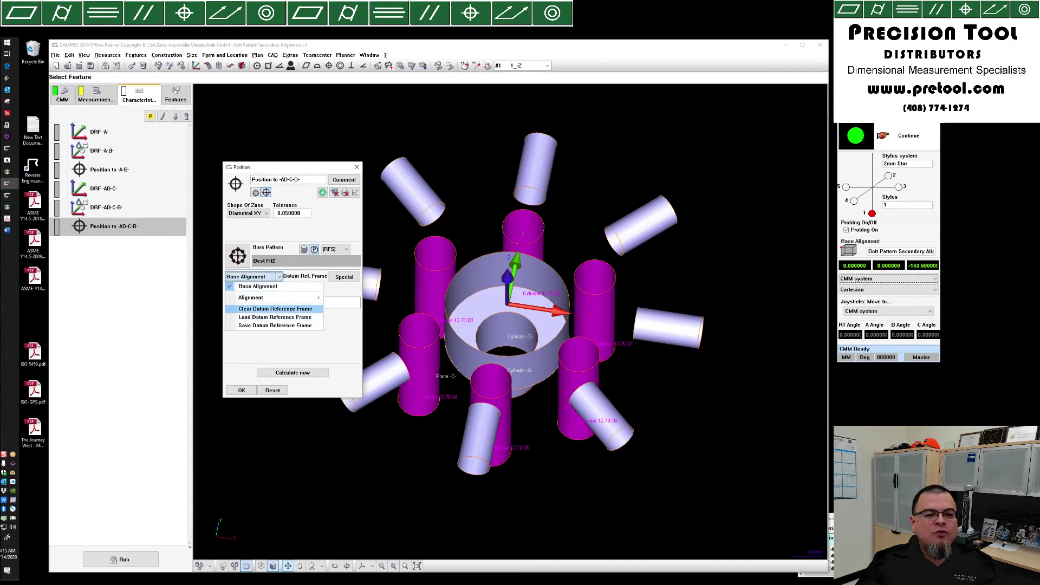
{"action": "mouse_move", "coordinate": [271, 297]}
{"action": "key", "text": "alt+Tab"}
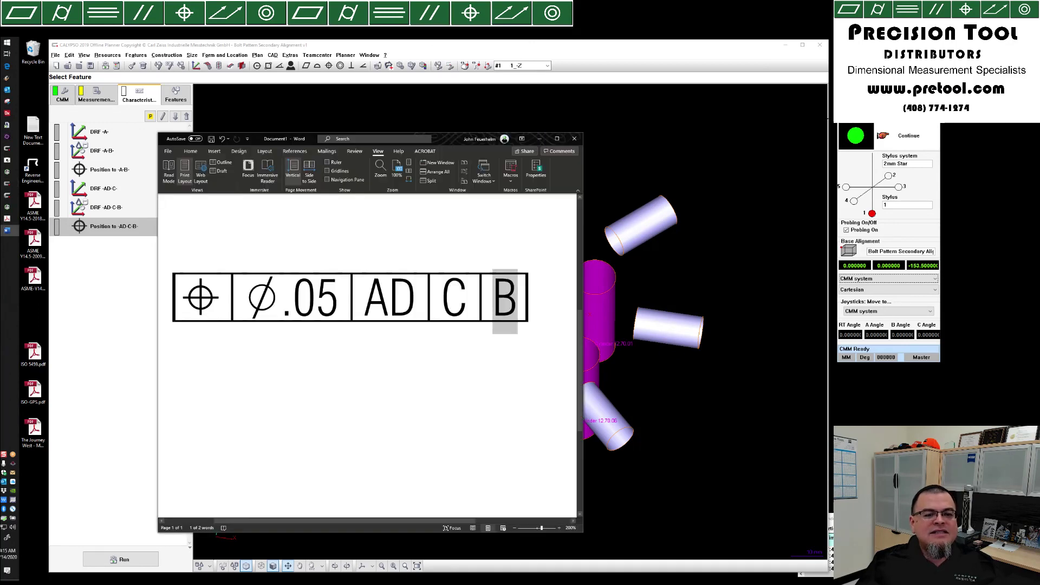
{"action": "key", "text": "alt+Tab"}
- Check the best fit settings of the bore pattern in Position to -AD-C-B- and accept the position
{"action": "left_click", "coordinate": [238, 256]}
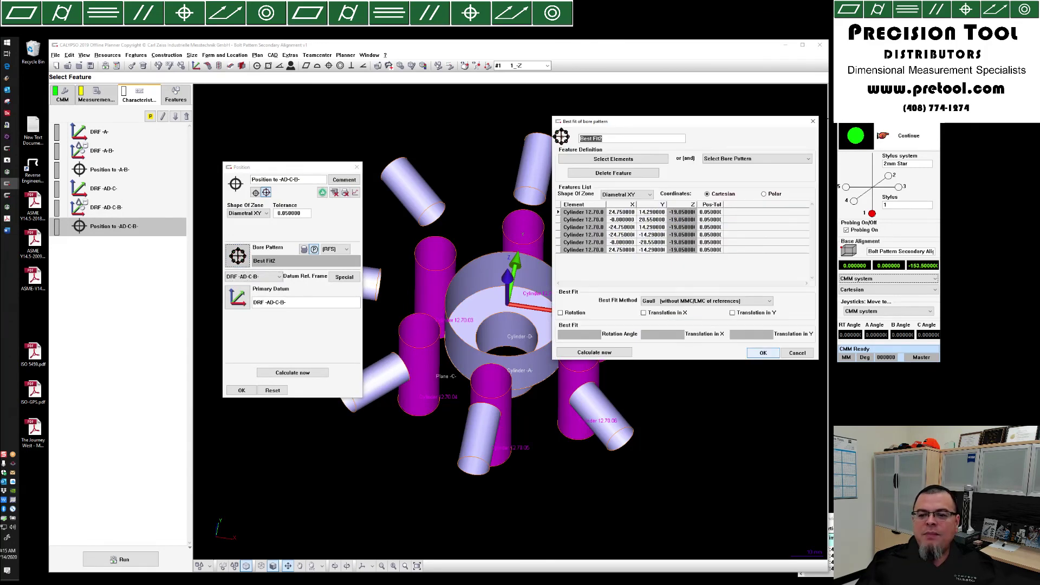
{"action": "left_click", "coordinate": [763, 352]}
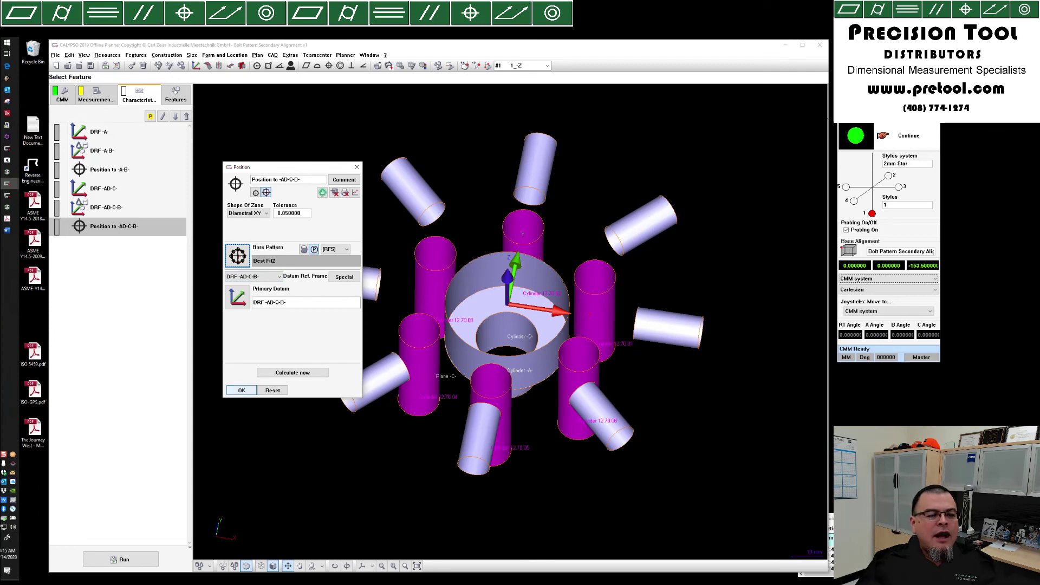
{"action": "left_click", "coordinate": [242, 390]}
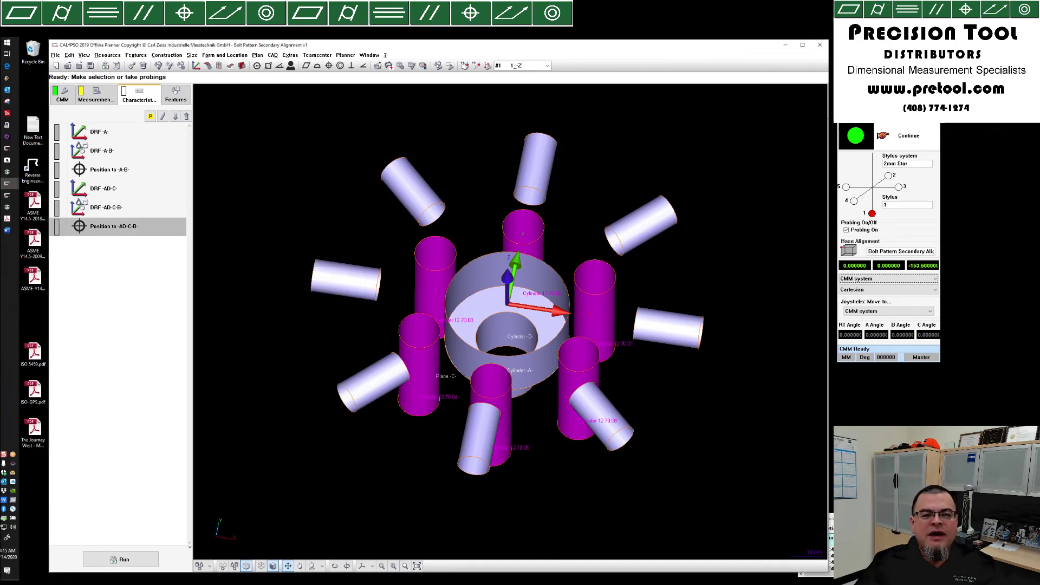